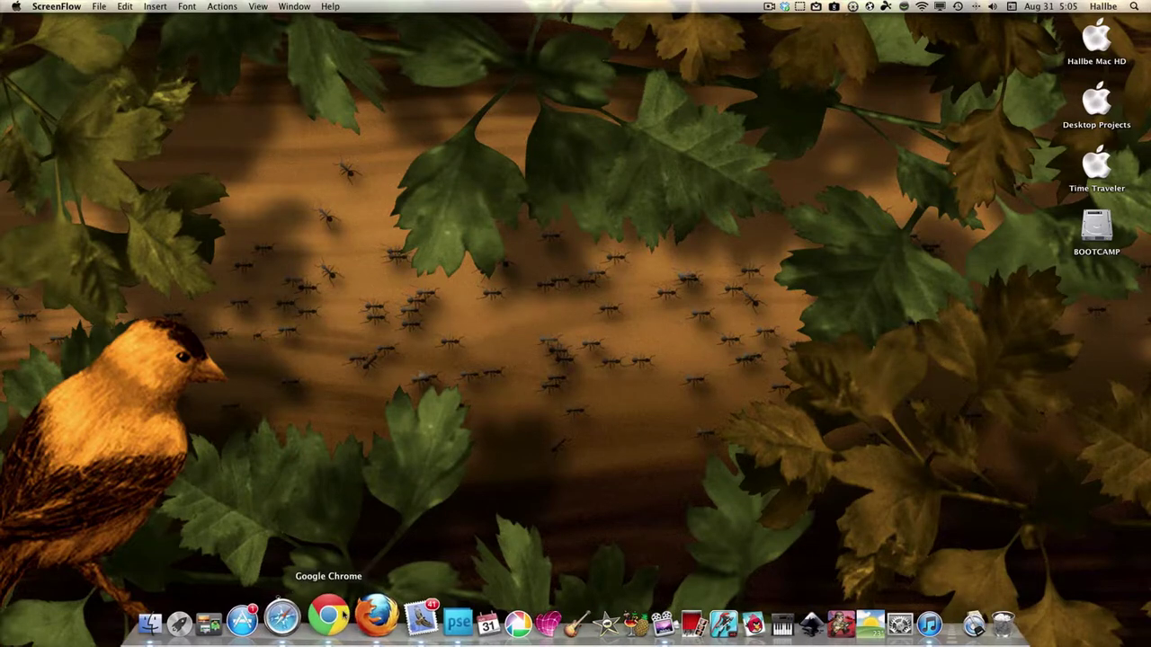
# - Open Sumo Paint in Chrome and create a new blank image with an empty layer above the background
pyautogui.click(326, 620)
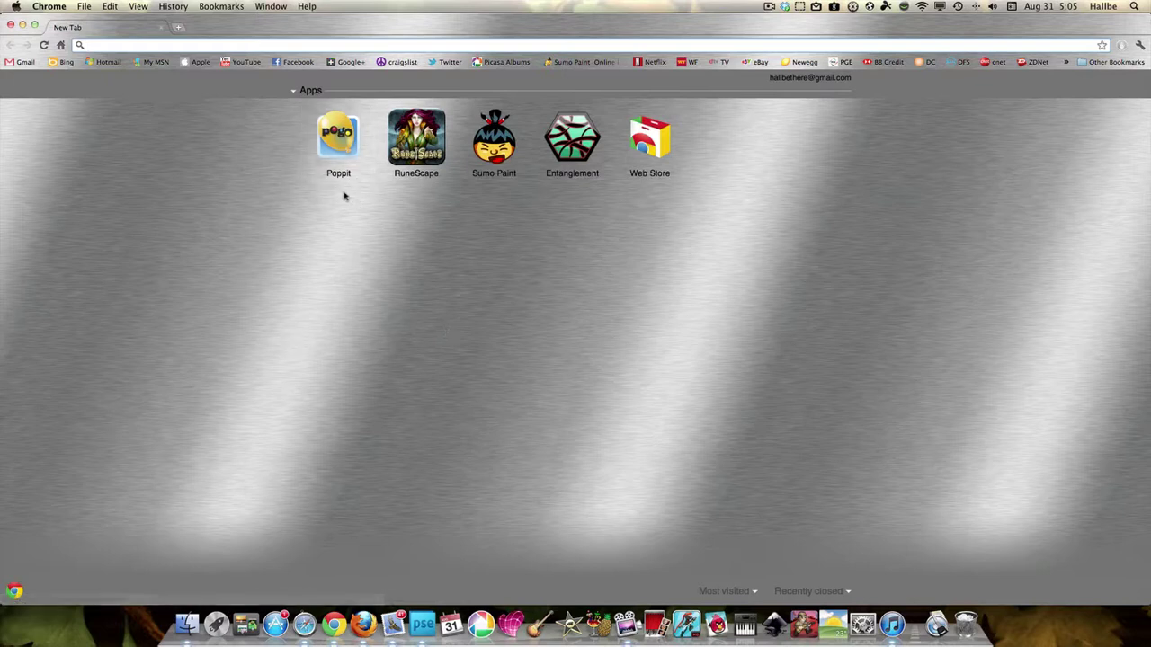
pyautogui.click(494, 142)
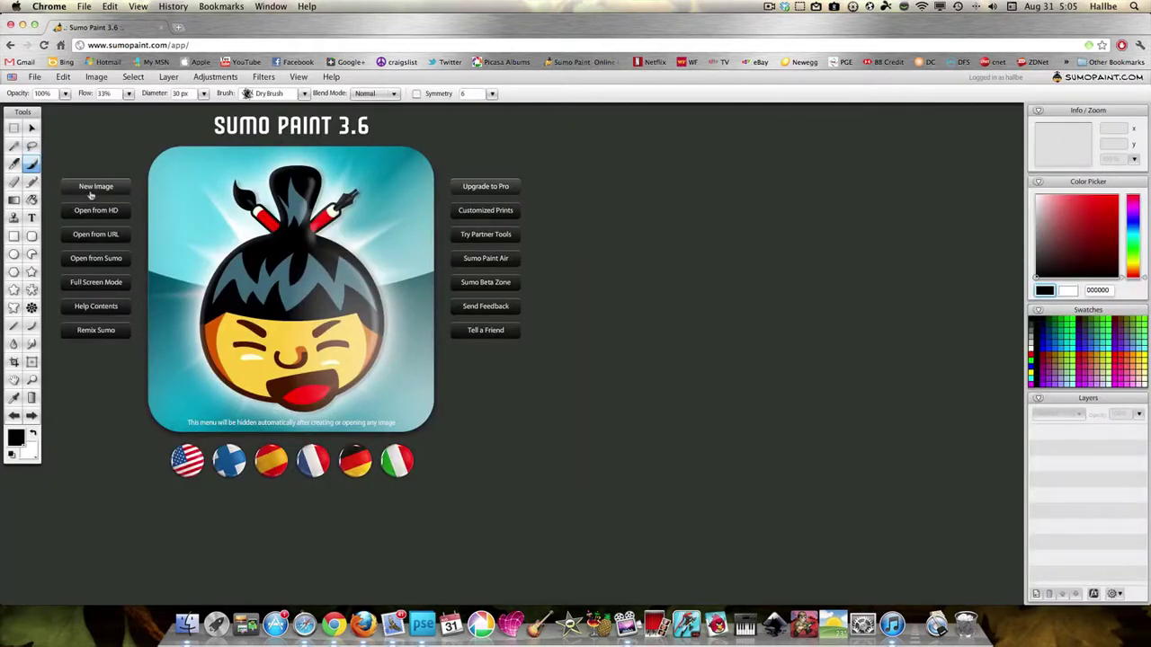
pyautogui.click(94, 187)
pyautogui.click(514, 113)
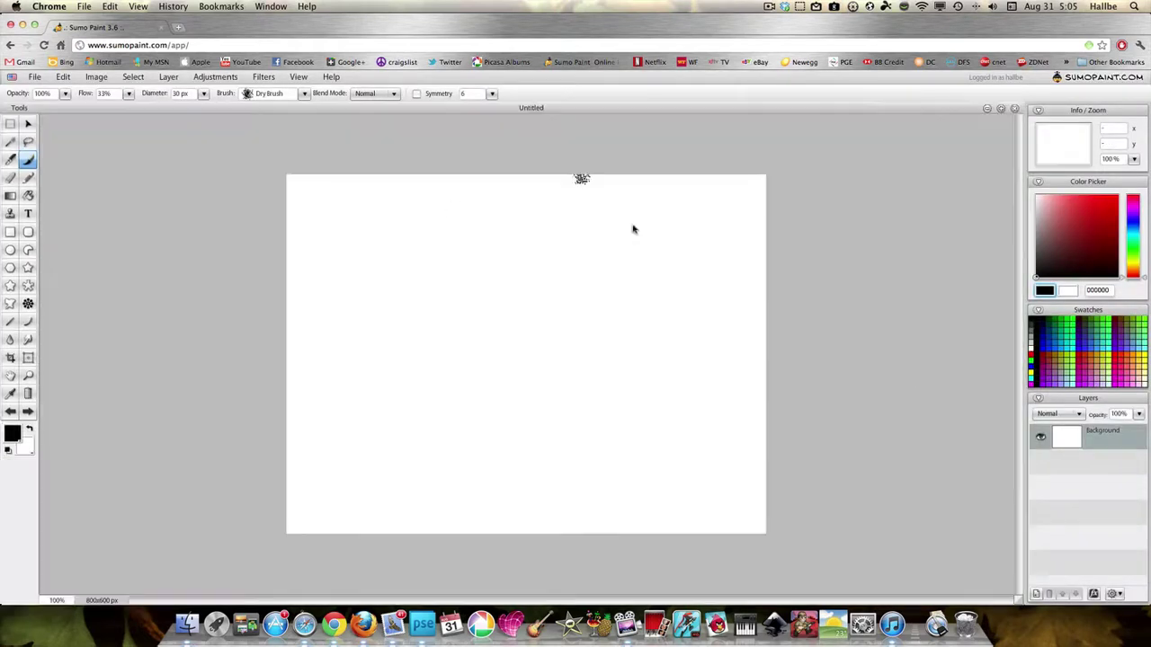
pyautogui.click(1037, 594)
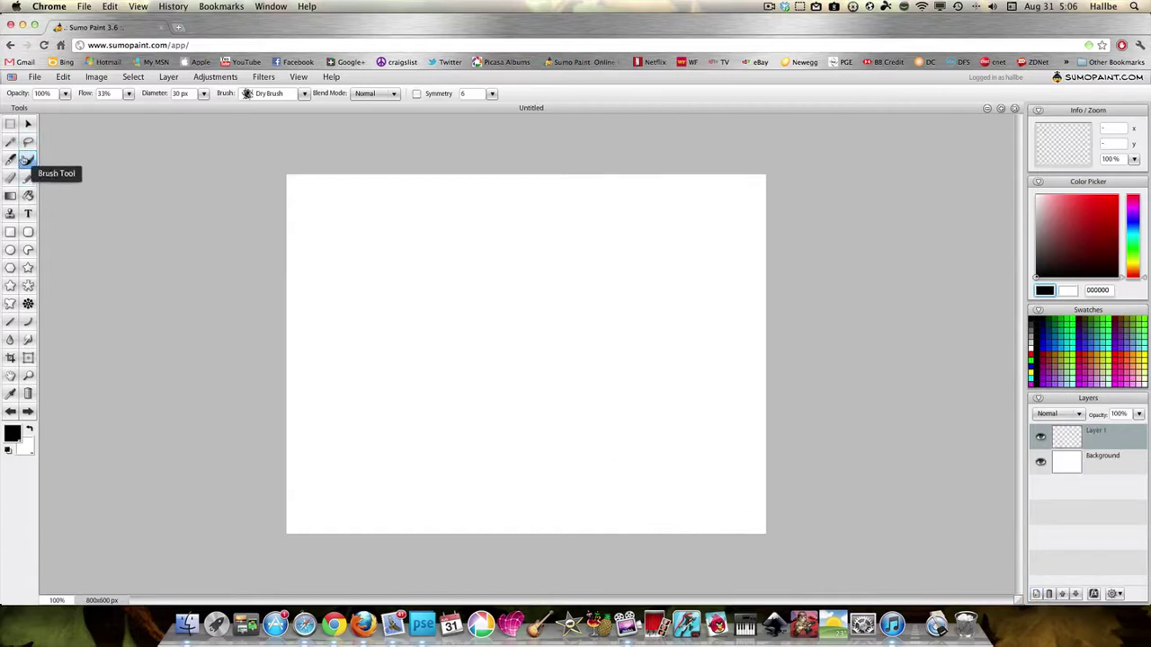
# - Set the brush flow to 100% and diameter to 256 px, with Leaf 5 silhouette as the brush shape
pyautogui.click(128, 93)
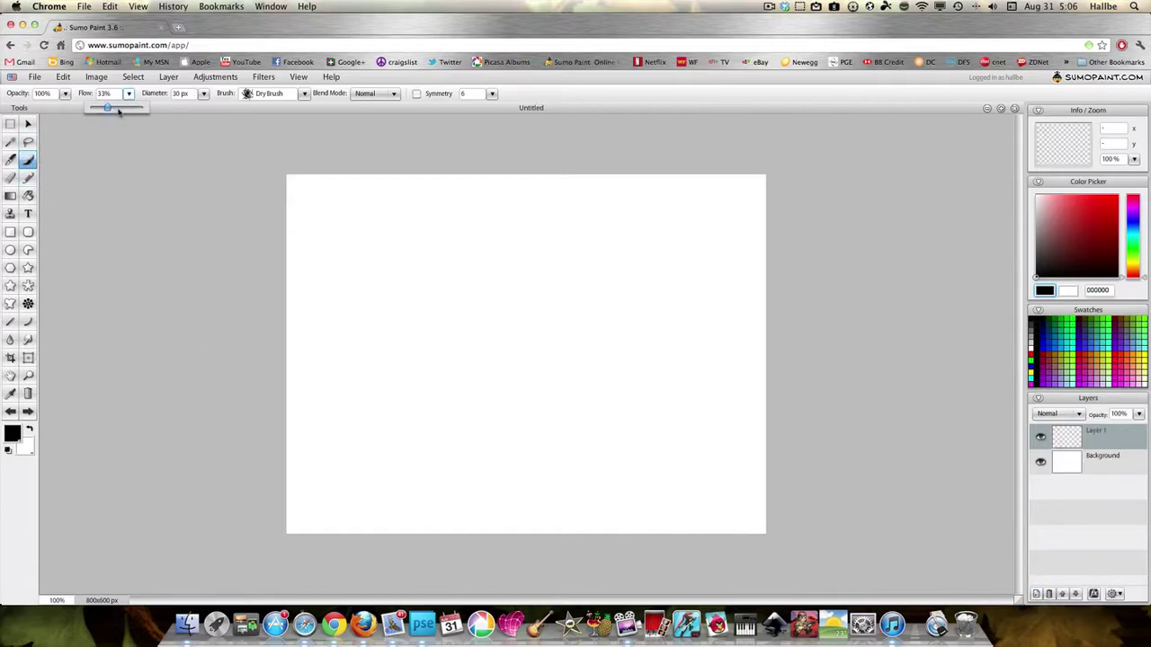
pyautogui.moveTo(113, 108)
pyautogui.mouseDown()
pyautogui.moveTo(192, 93)
pyautogui.moveTo(194, 108)
pyautogui.mouseUp()
pyautogui.click(203, 94)
pyautogui.click(304, 93)
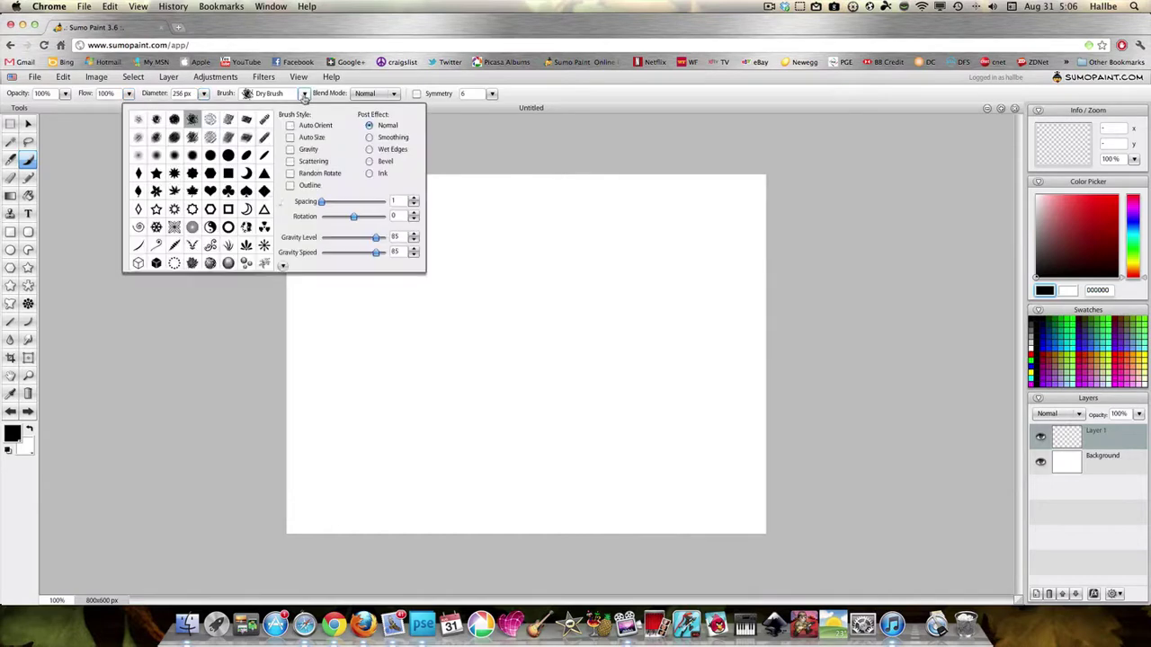
pyautogui.click(282, 267)
pyautogui.click(270, 293)
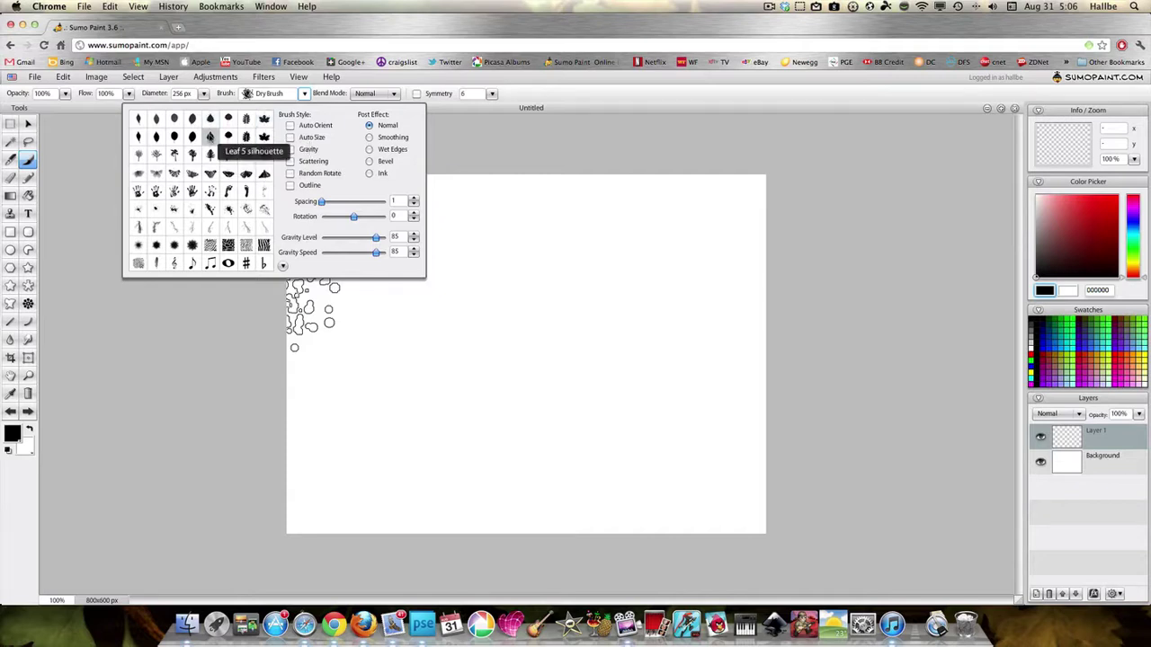
pyautogui.click(211, 137)
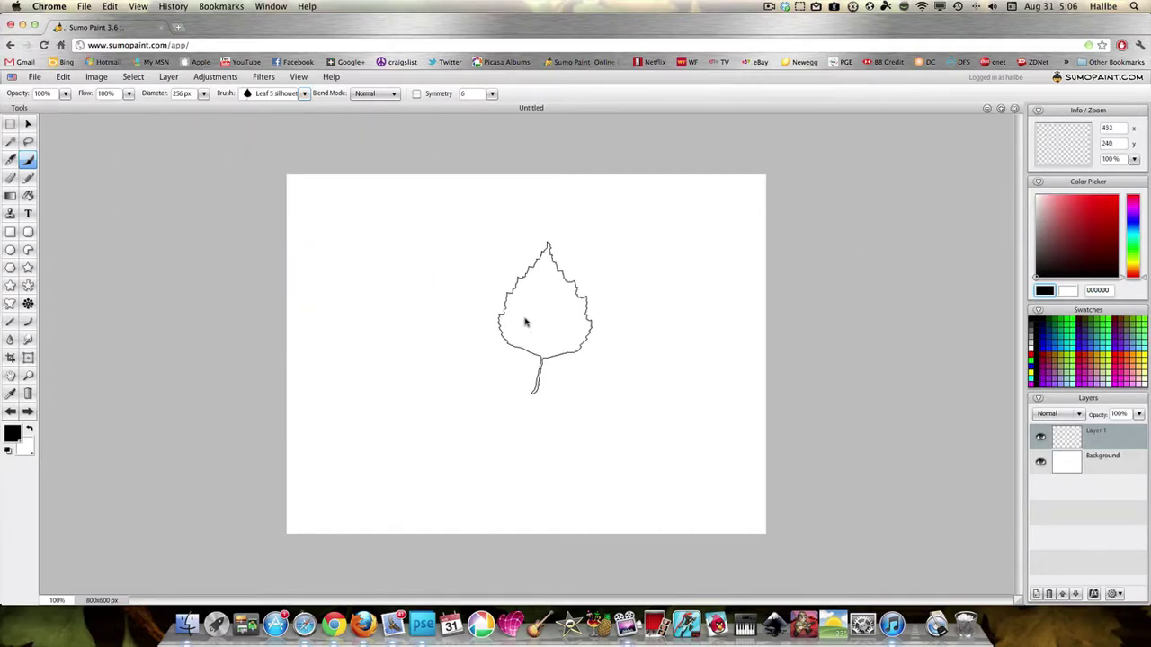
# - Set the brush diameter to 512 px and stamp one black leaf in the centre of the canvas on Layer 1
pyautogui.click(204, 94)
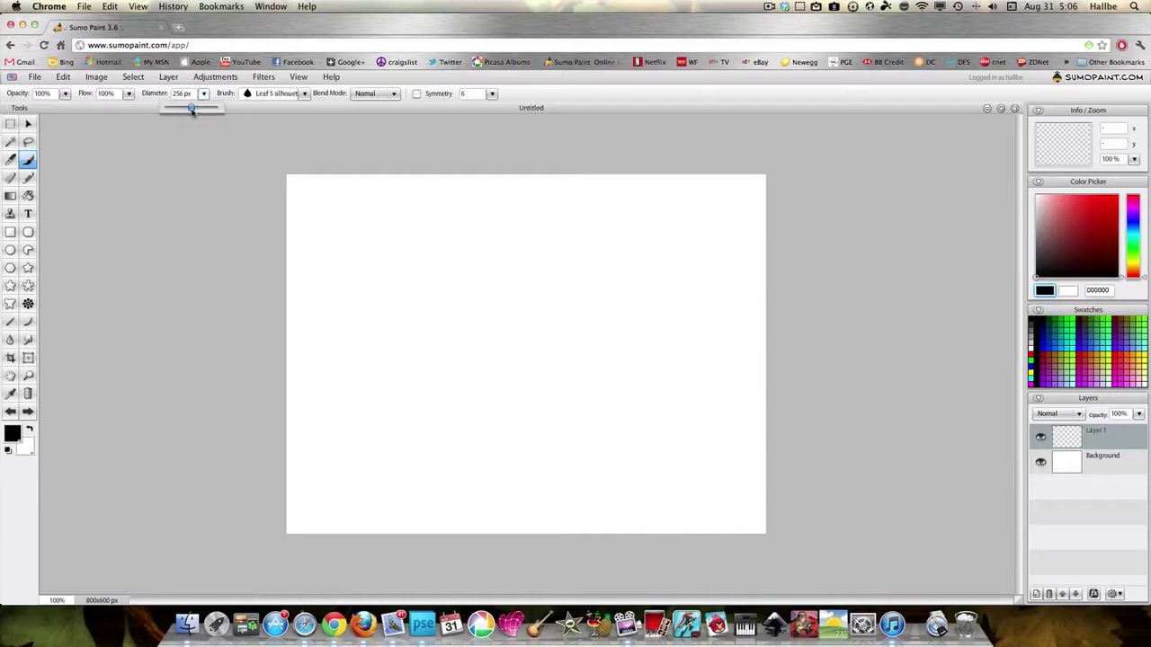
pyautogui.moveTo(192, 107); pyautogui.dragTo(217, 107)
pyautogui.click(520, 364)
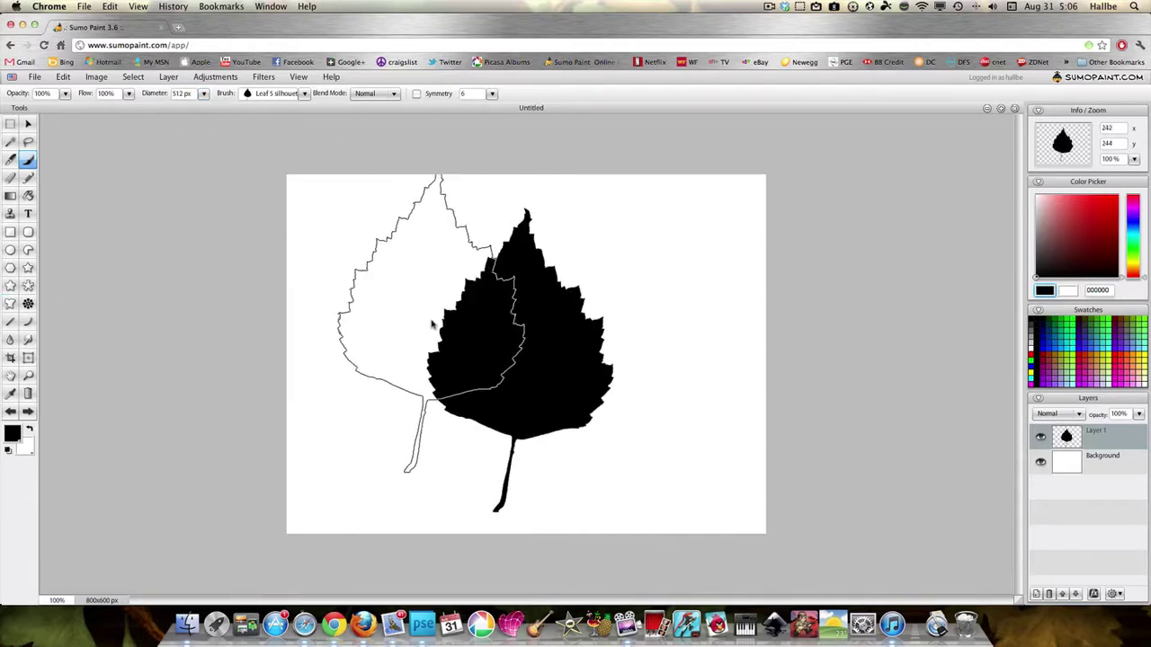
pyautogui.rightClick(1084, 443)
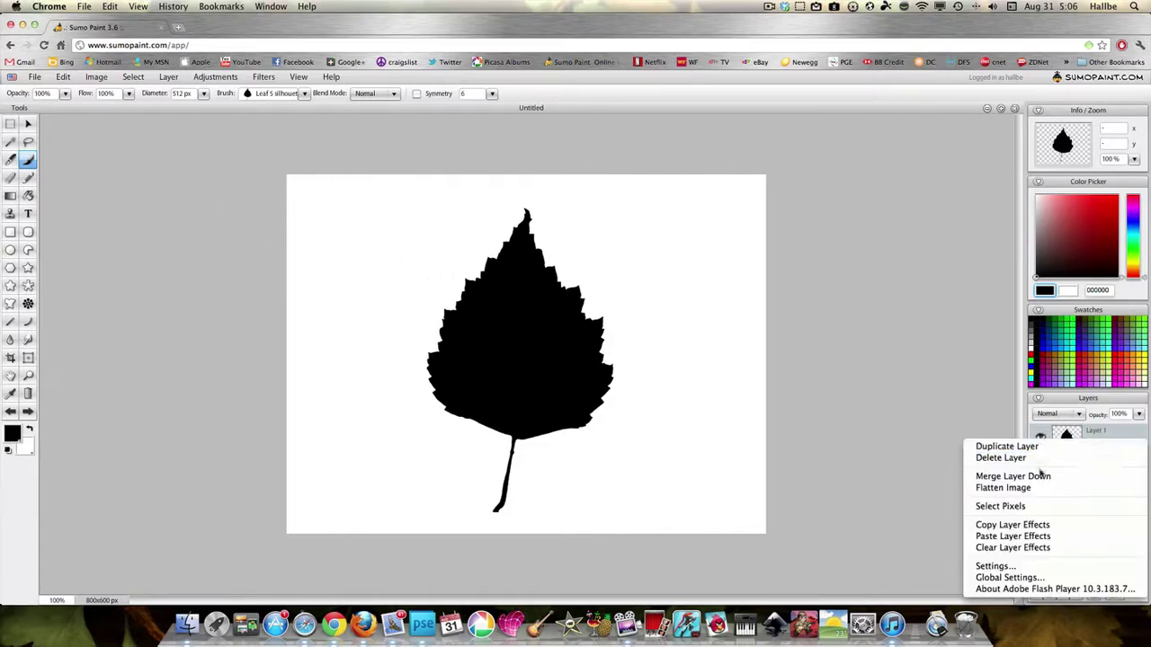
pyautogui.click(1019, 506)
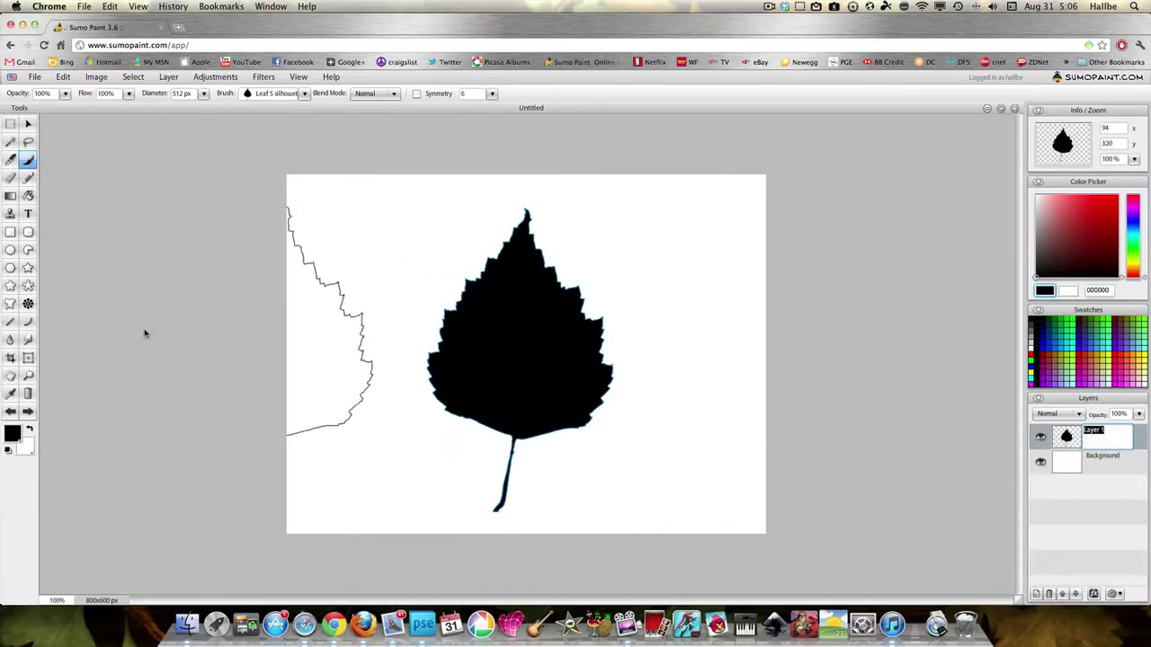
pyautogui.click(136, 78)
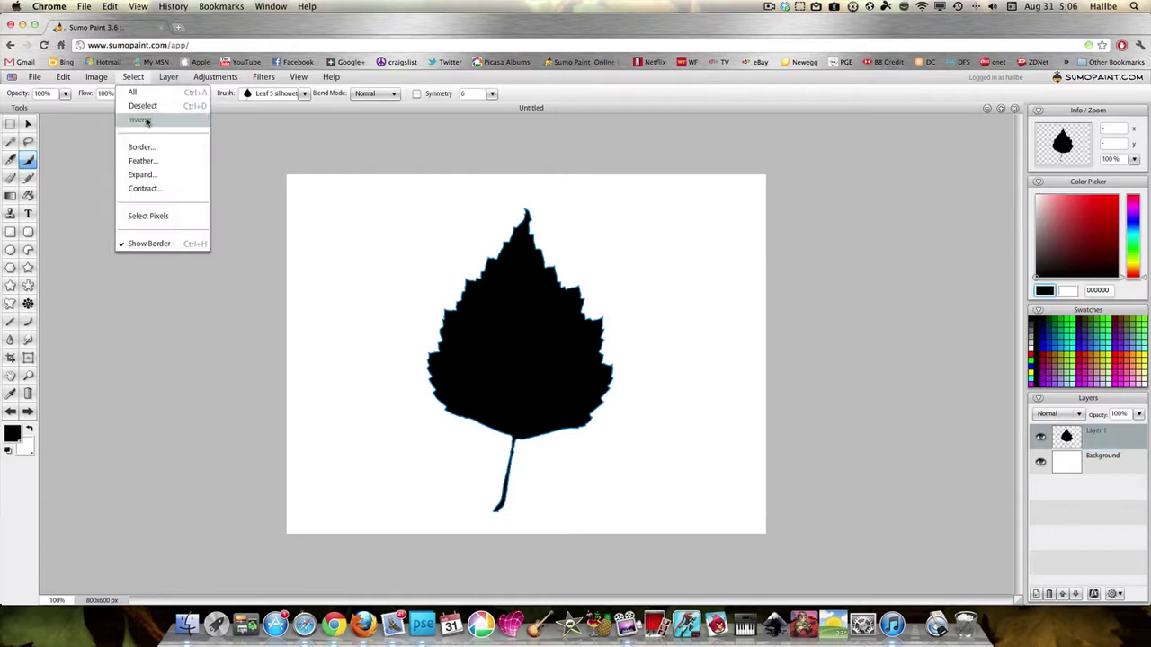
pyautogui.click(163, 189)
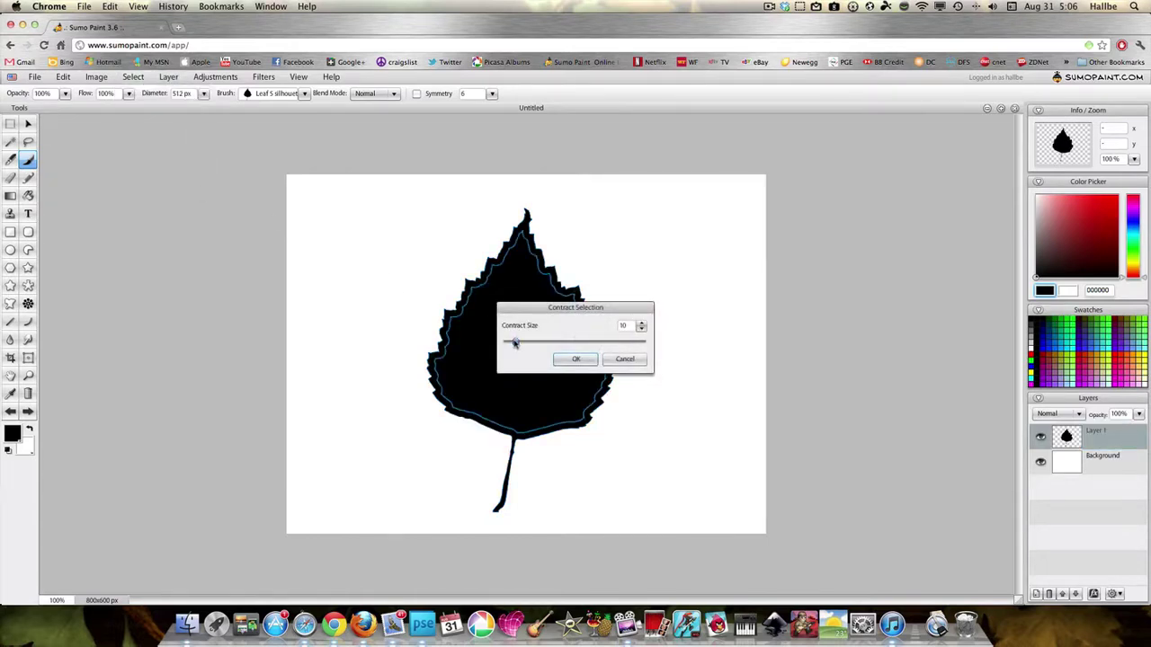
pyautogui.moveTo(514, 342); pyautogui.dragTo(506, 345)
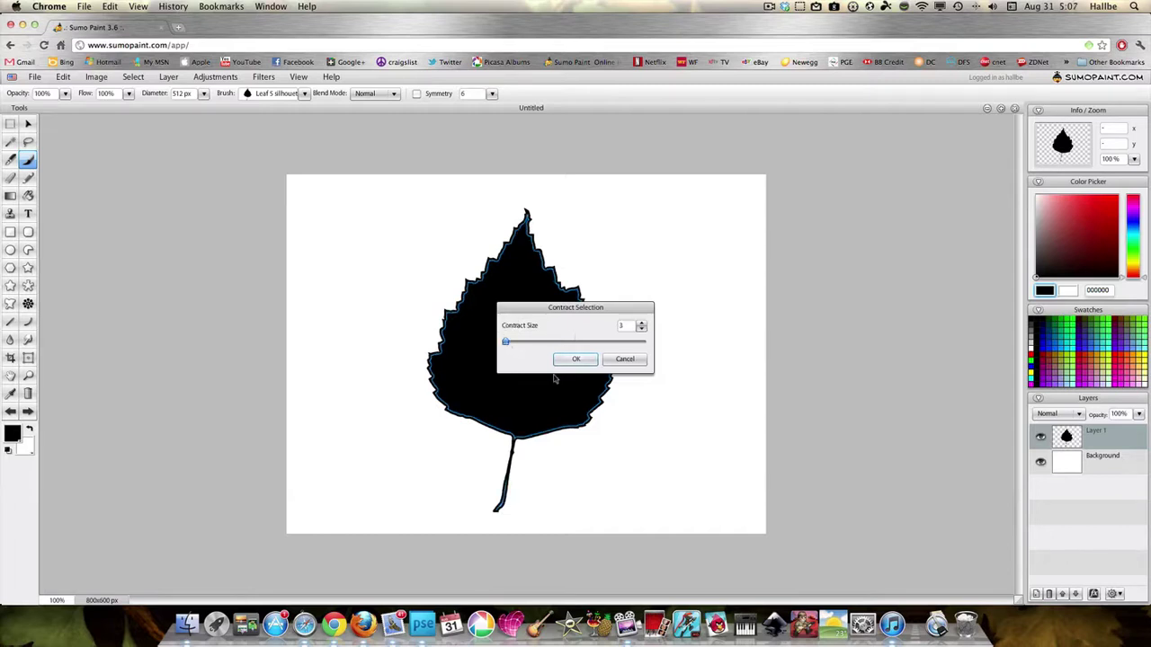
pyautogui.click(623, 360)
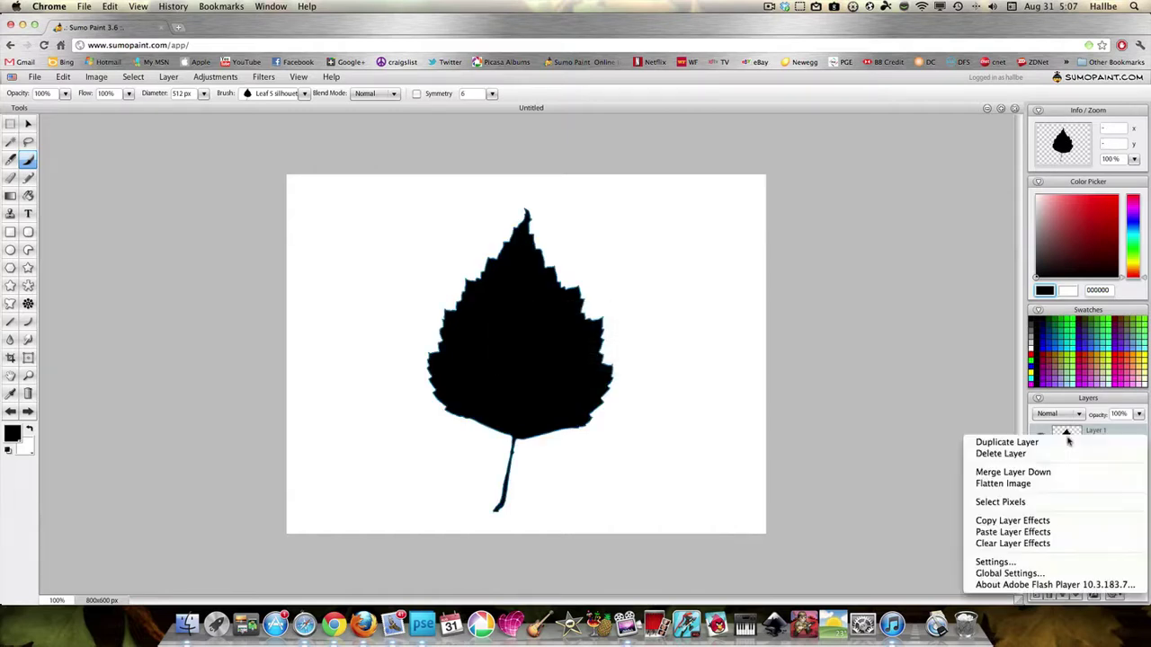
# - Duplicate the leaf layer and make the copy the active layer
pyautogui.rightClick(1068, 438)
pyautogui.click(1043, 442)
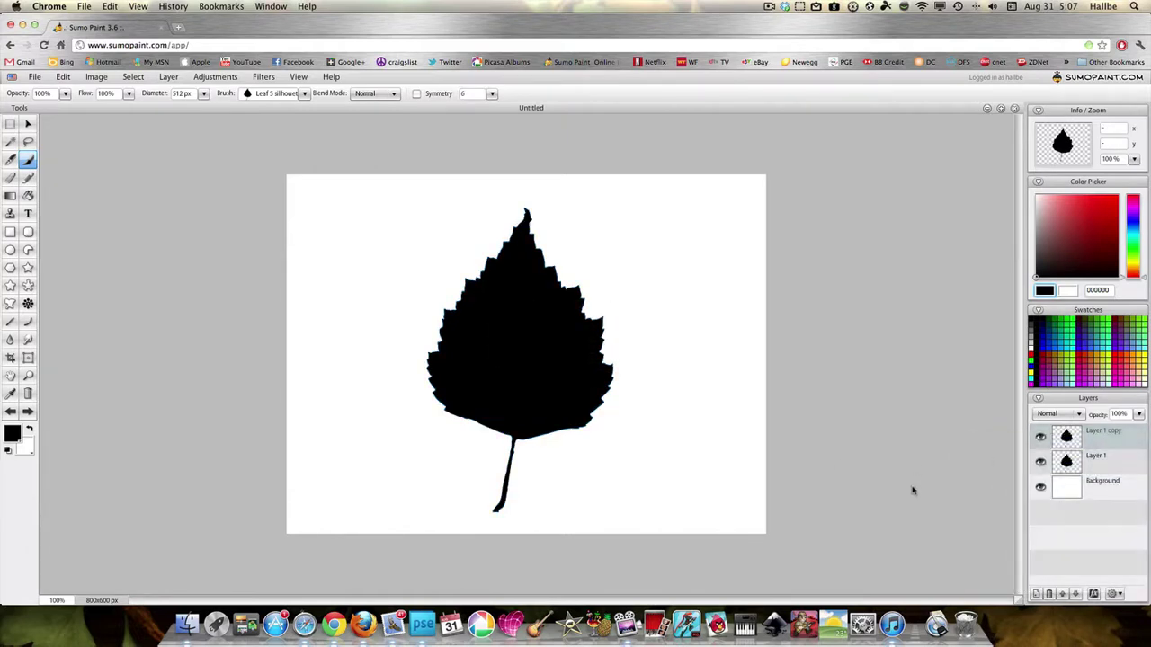
pyautogui.click(1068, 438)
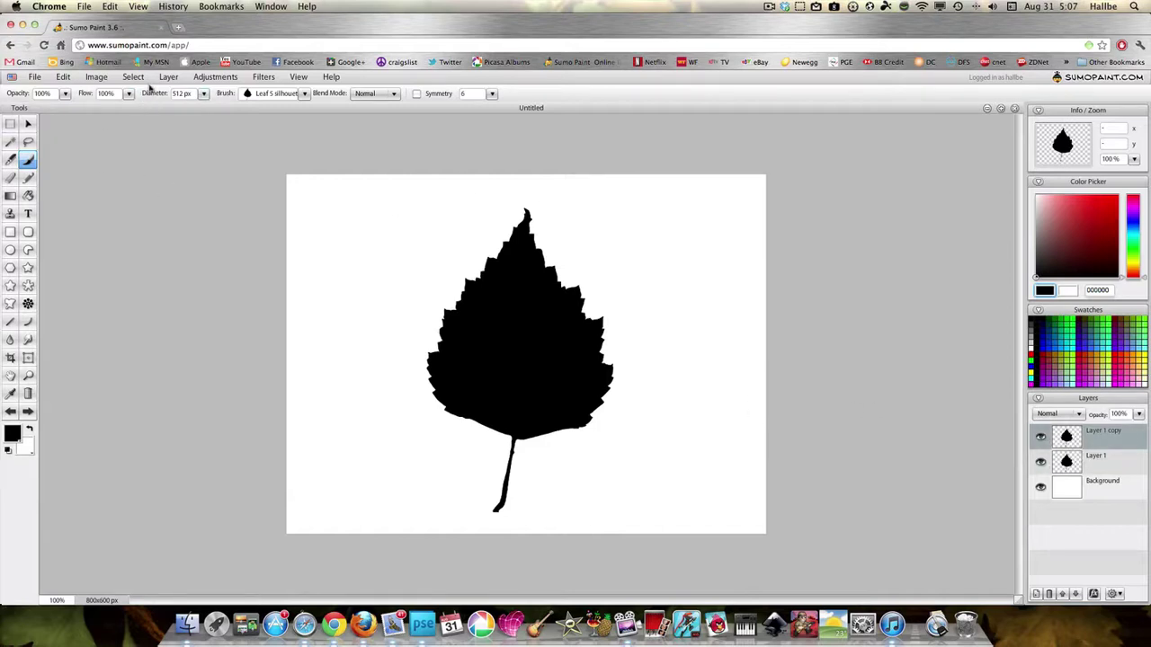
# - Select the leaf's pixels on Layer 1 copy, contract the selection by 10 and cut out the selected interior
pyautogui.rightClick(1066, 432)
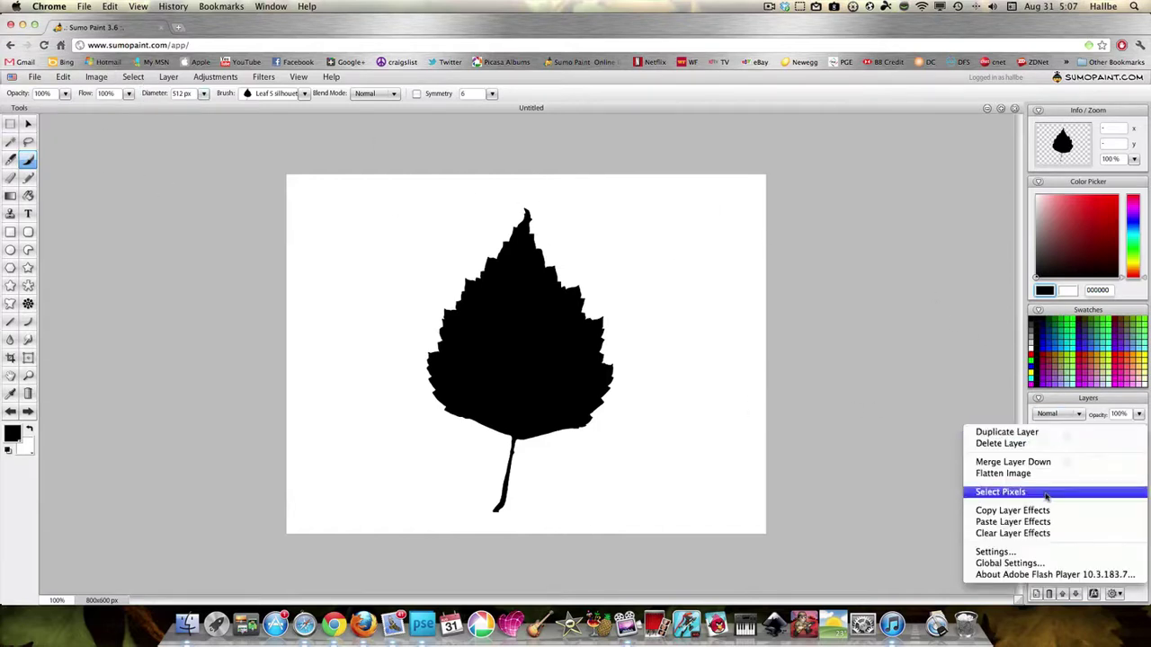
pyautogui.click(1045, 496)
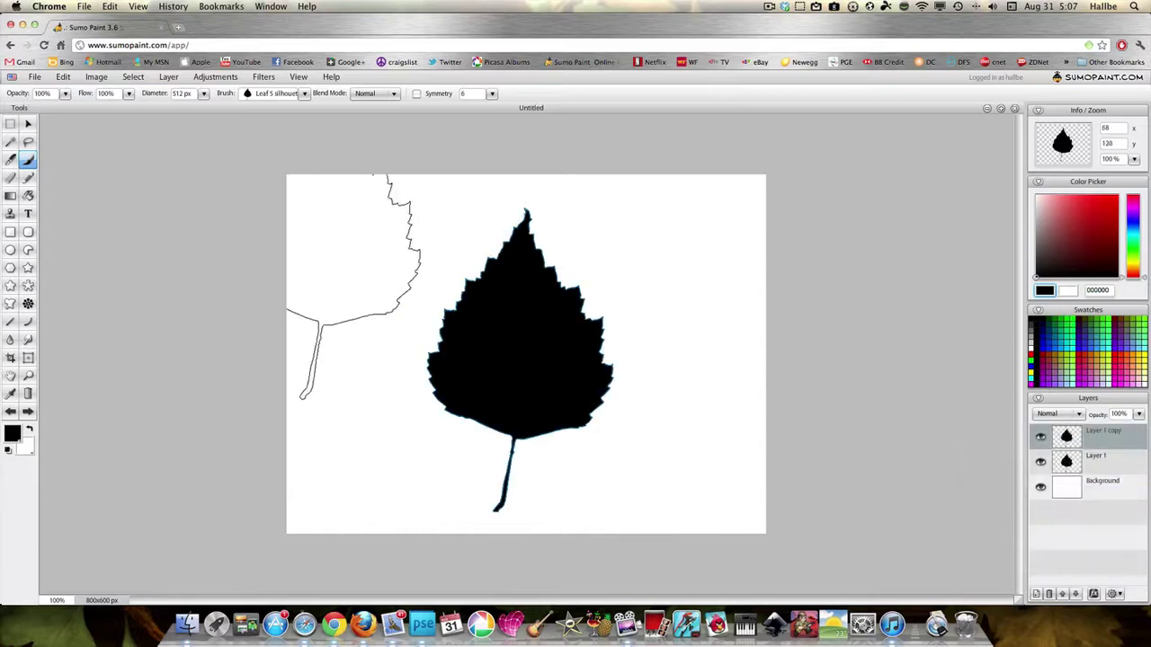
pyautogui.click(133, 76)
pyautogui.click(149, 187)
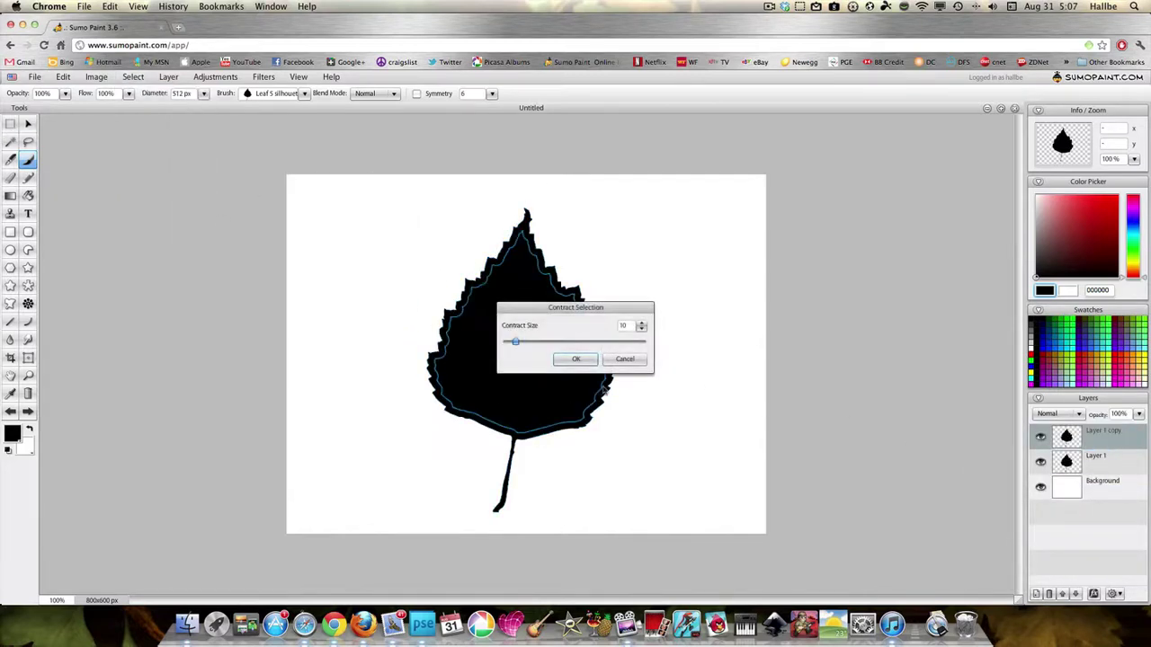
pyautogui.click(573, 362)
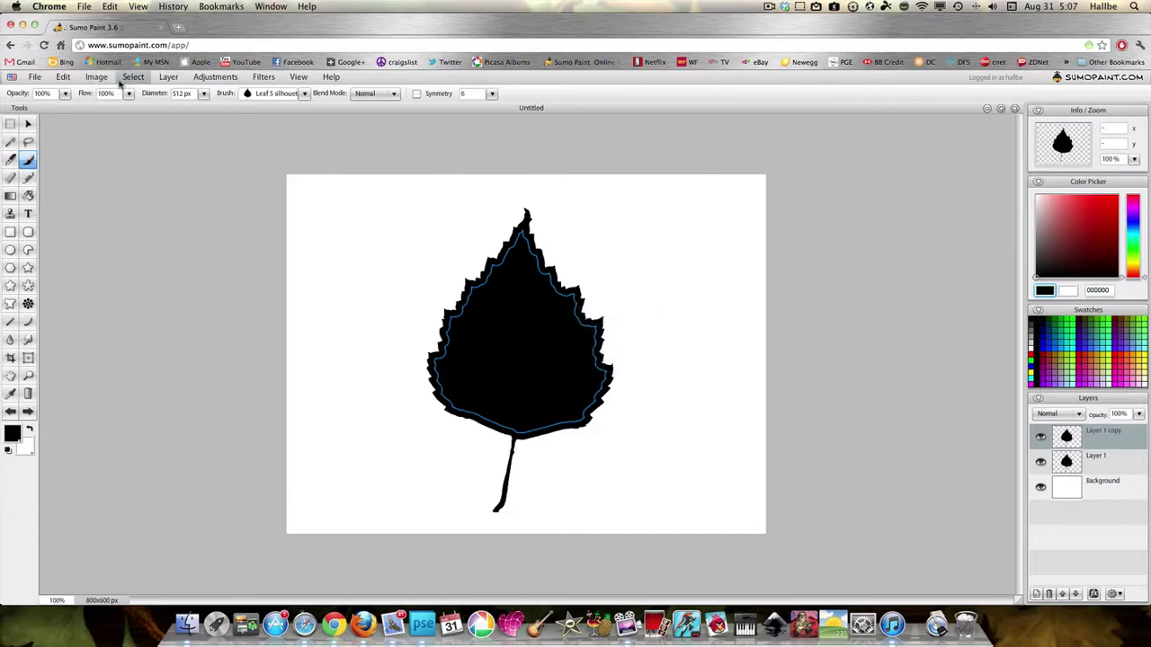
pyautogui.click(62, 76)
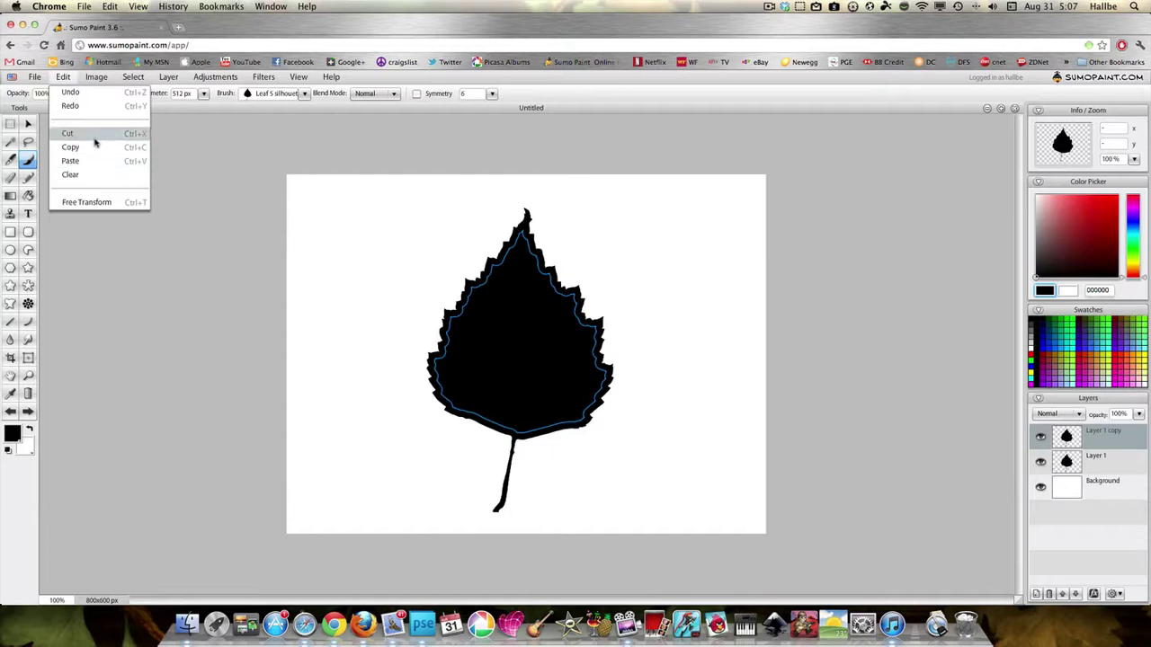
pyautogui.click(94, 134)
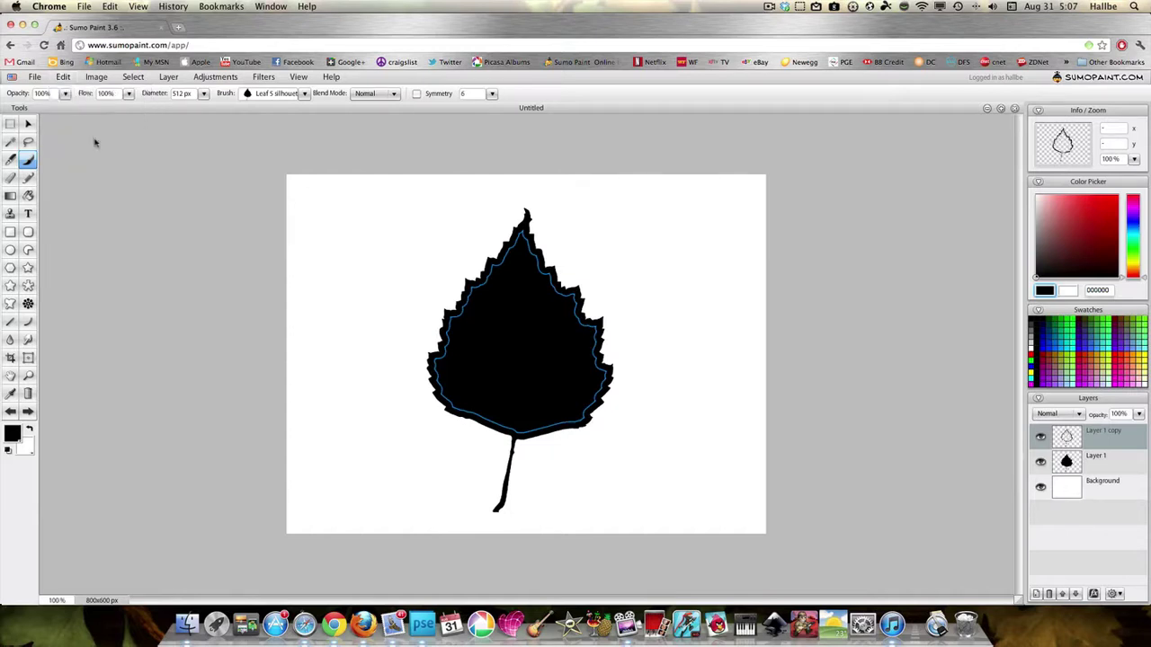
# - Hide the solid leaf on Layer 1 to check the outline, and delete Layer 1
pyautogui.click(1044, 471)
pyautogui.click(1041, 463)
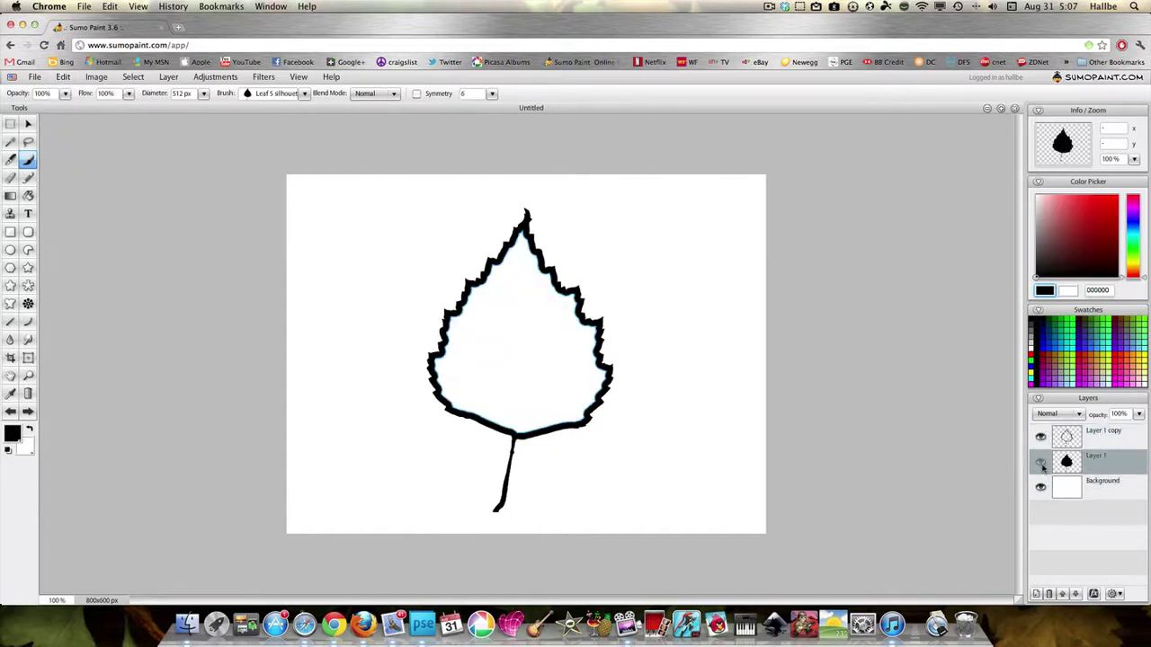
pyautogui.click(1041, 463)
pyautogui.click(1041, 463)
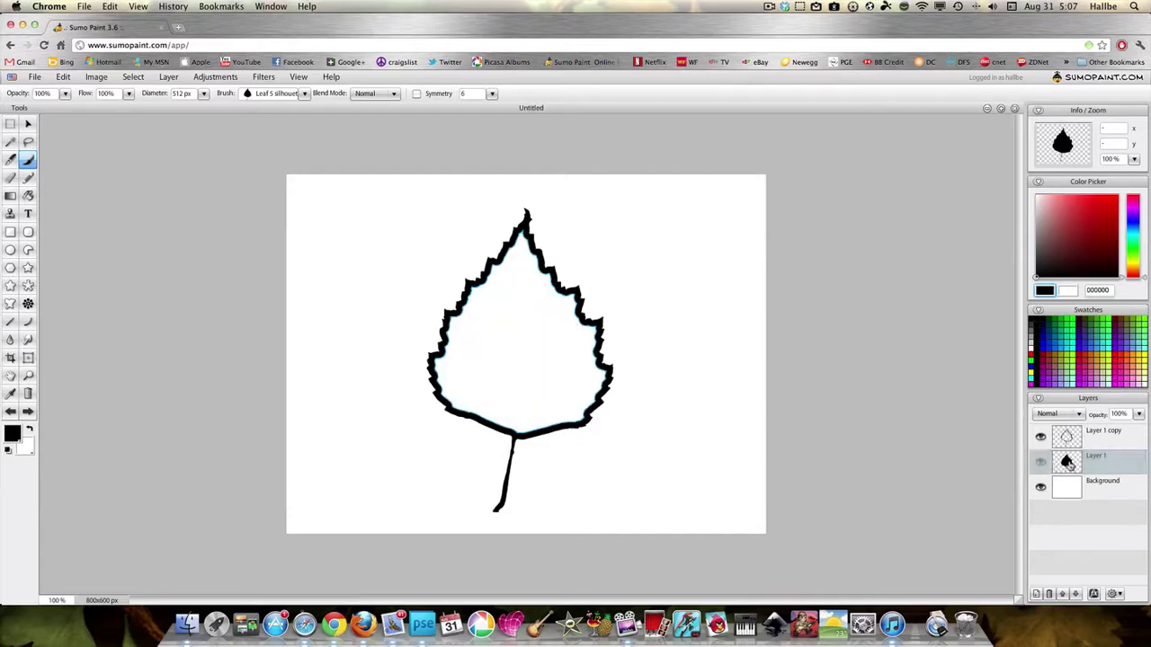
pyautogui.rightClick(1071, 463)
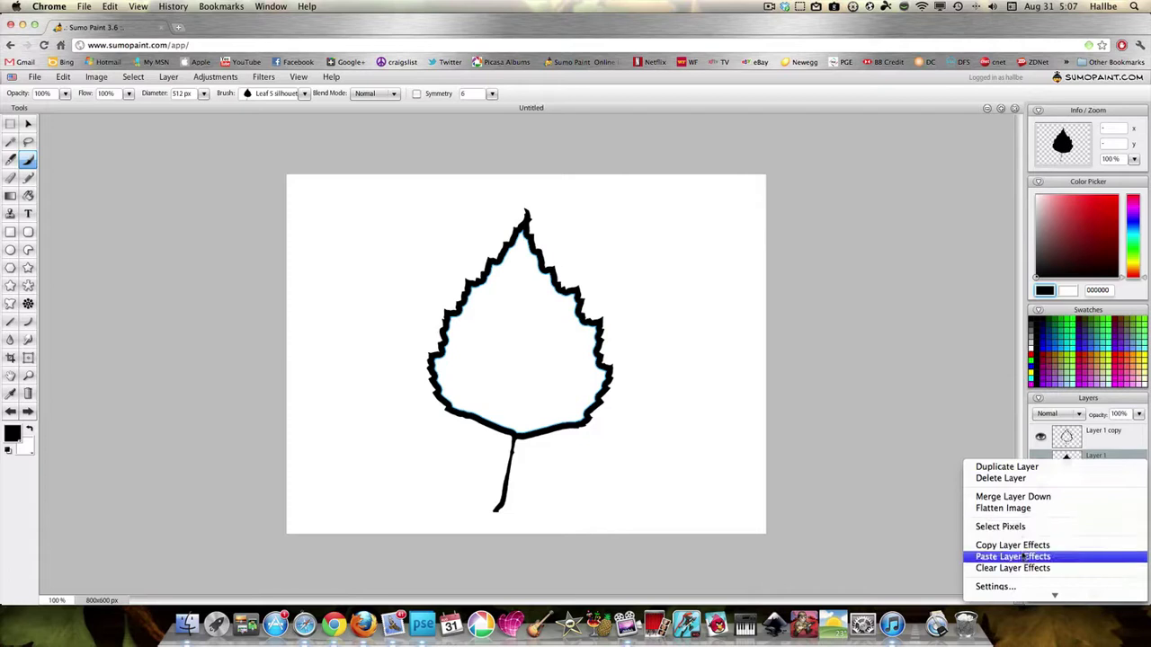
pyautogui.click(1029, 480)
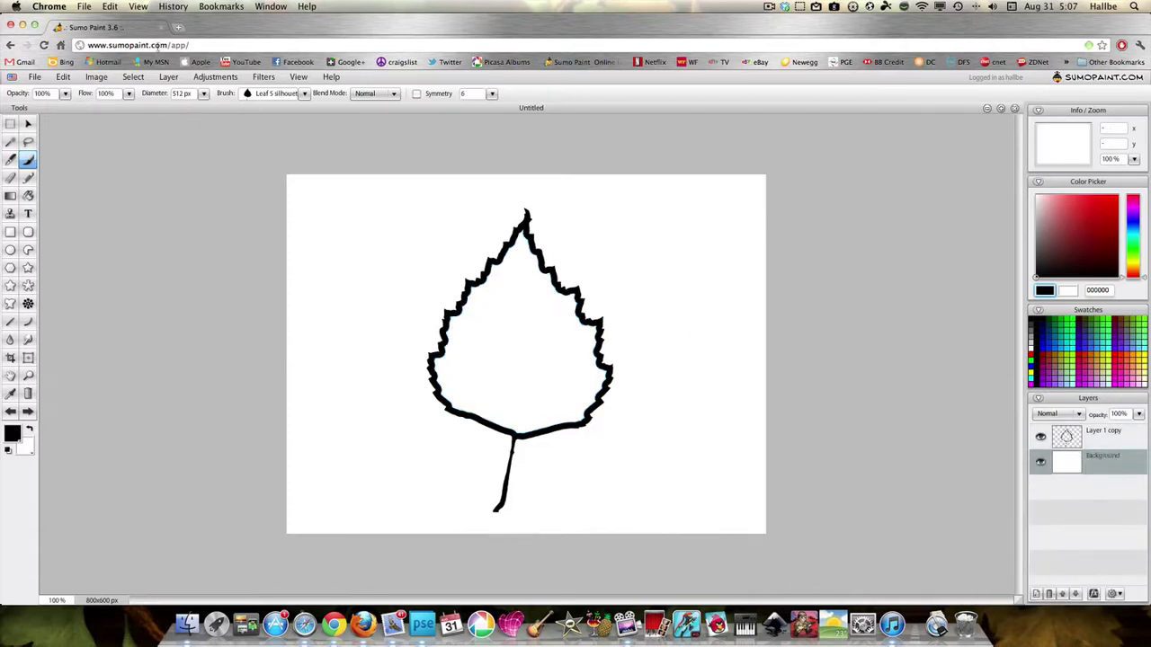
# - Clear the current selection and select the pixels of the leaf outline on Layer 1 copy
pyautogui.click(133, 77)
pyautogui.click(160, 107)
pyautogui.rightClick(1061, 437)
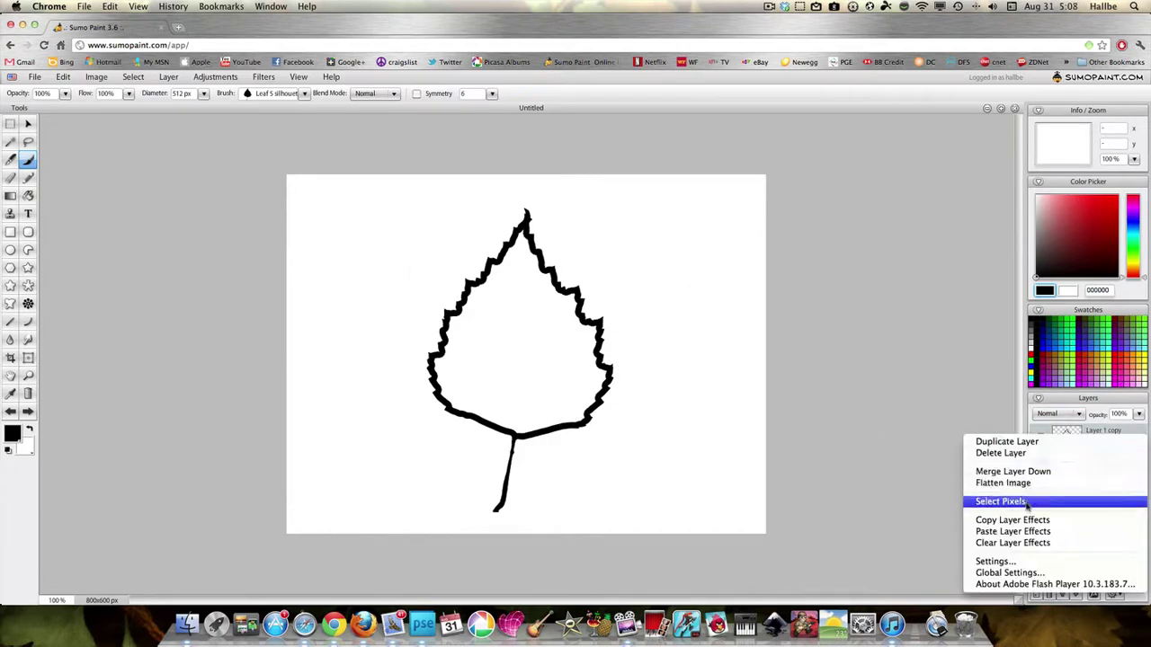
pyautogui.click(1030, 502)
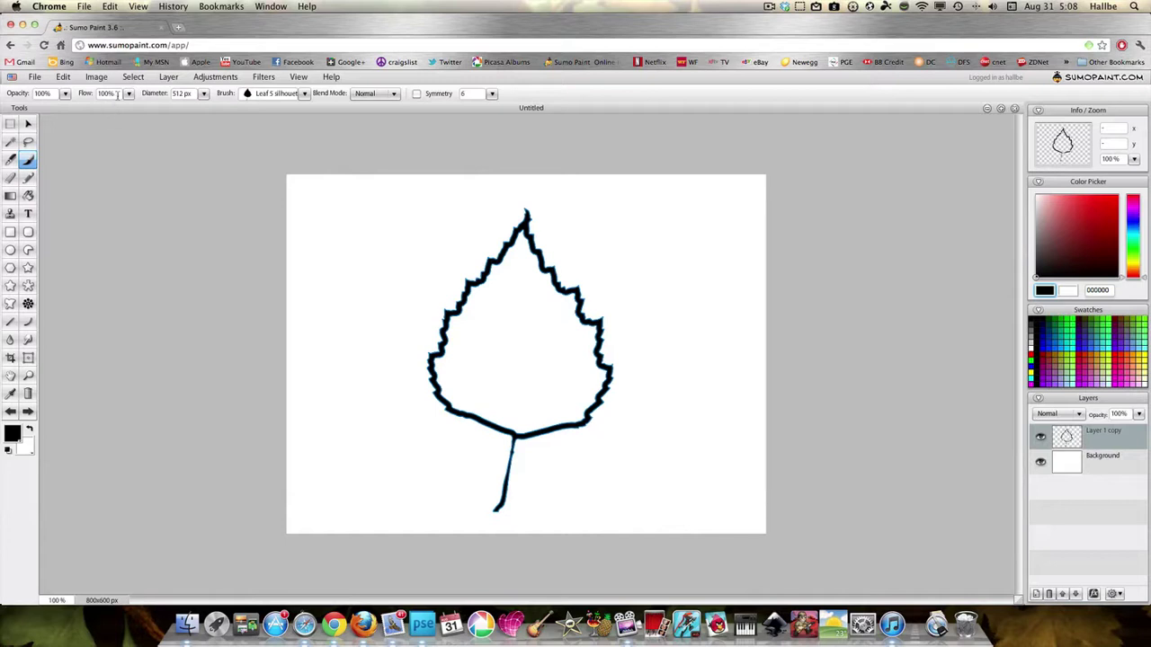
# - Fill the selected leaf outline with the dark-to-gold gradient in the repeating striped type, running diagonally downward from the leaf's upper-left side
pyautogui.click(10, 195)
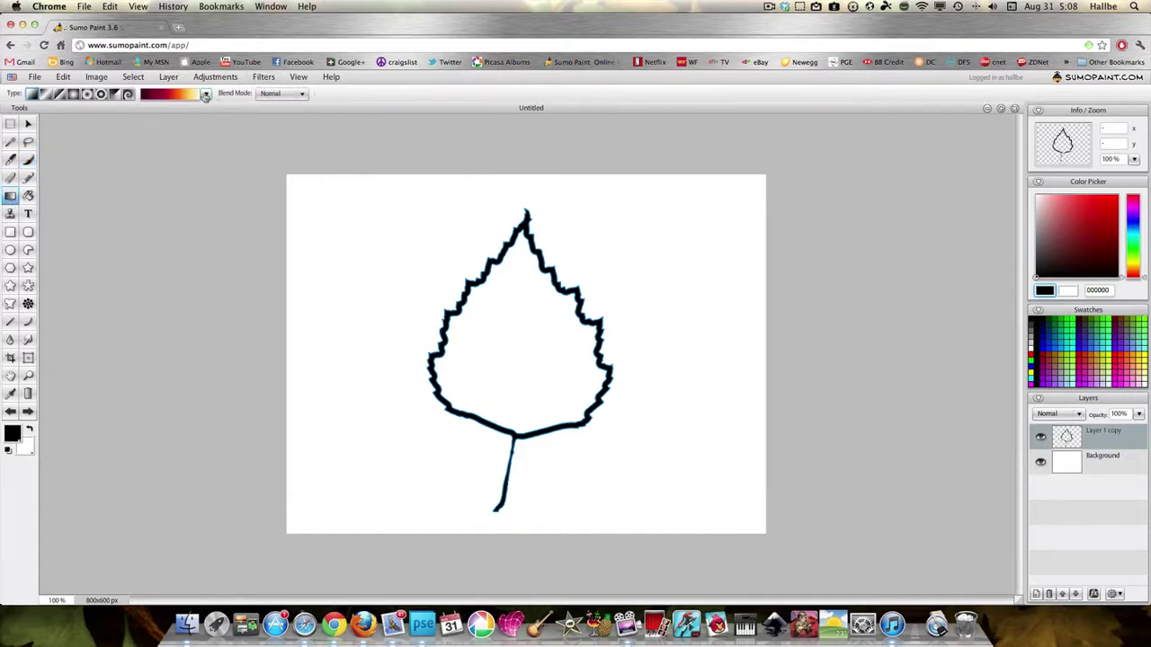
pyautogui.click(205, 94)
pyautogui.click(211, 121)
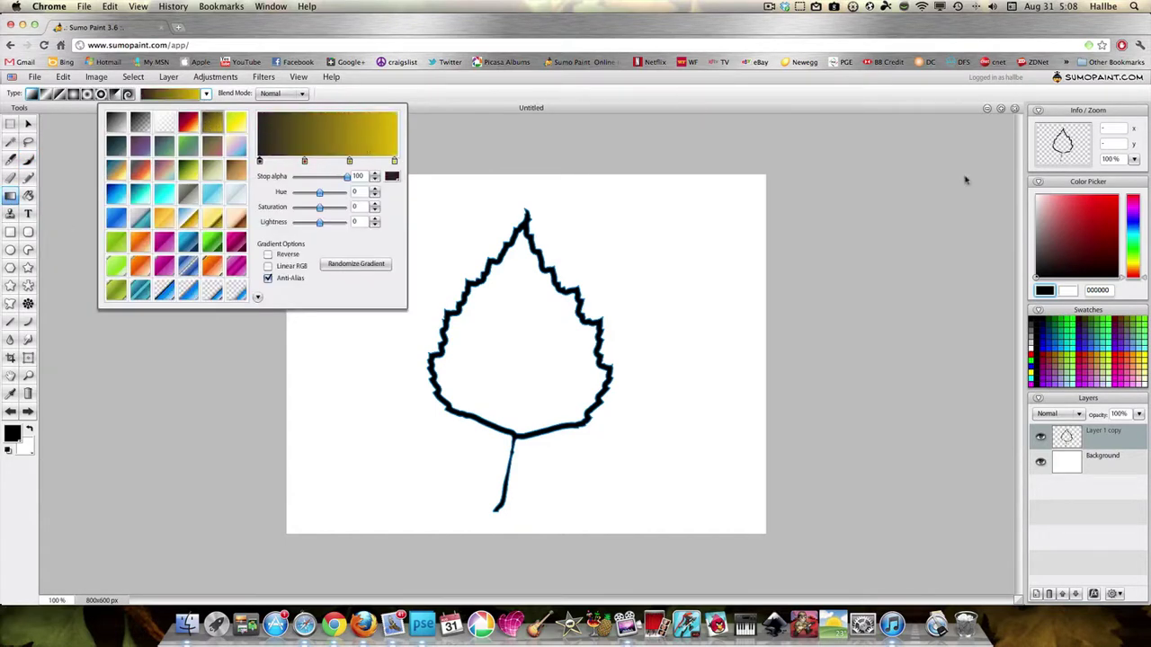
pyautogui.click(1090, 490)
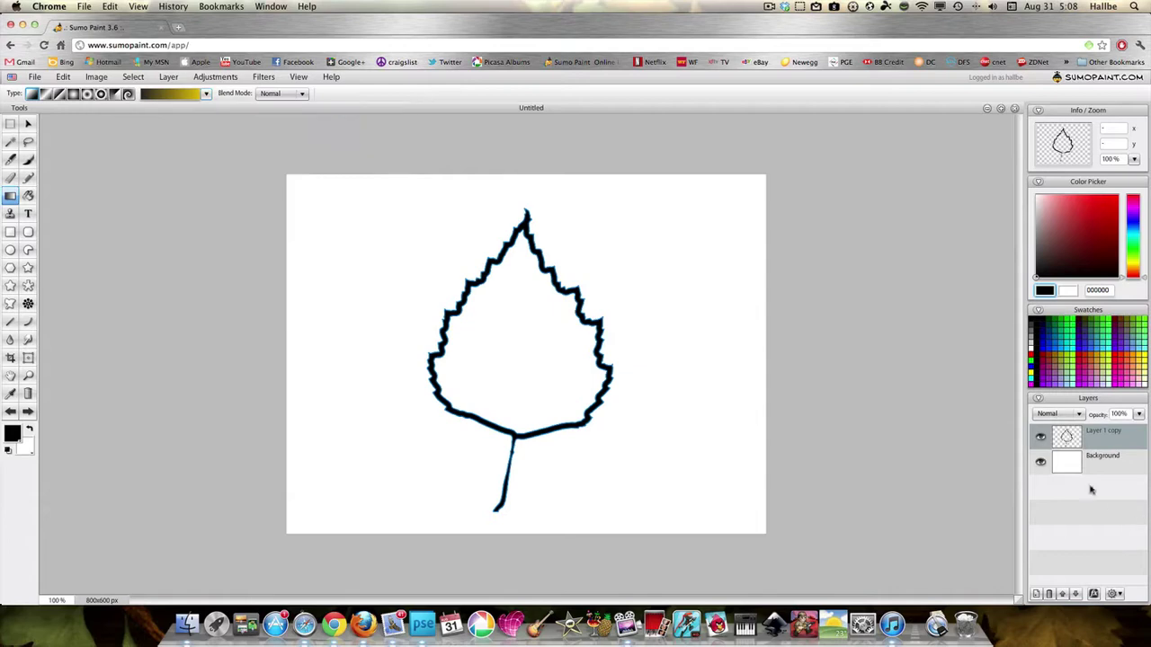
pyautogui.click(48, 97)
pyautogui.moveTo(417, 288); pyautogui.dragTo(453, 313)
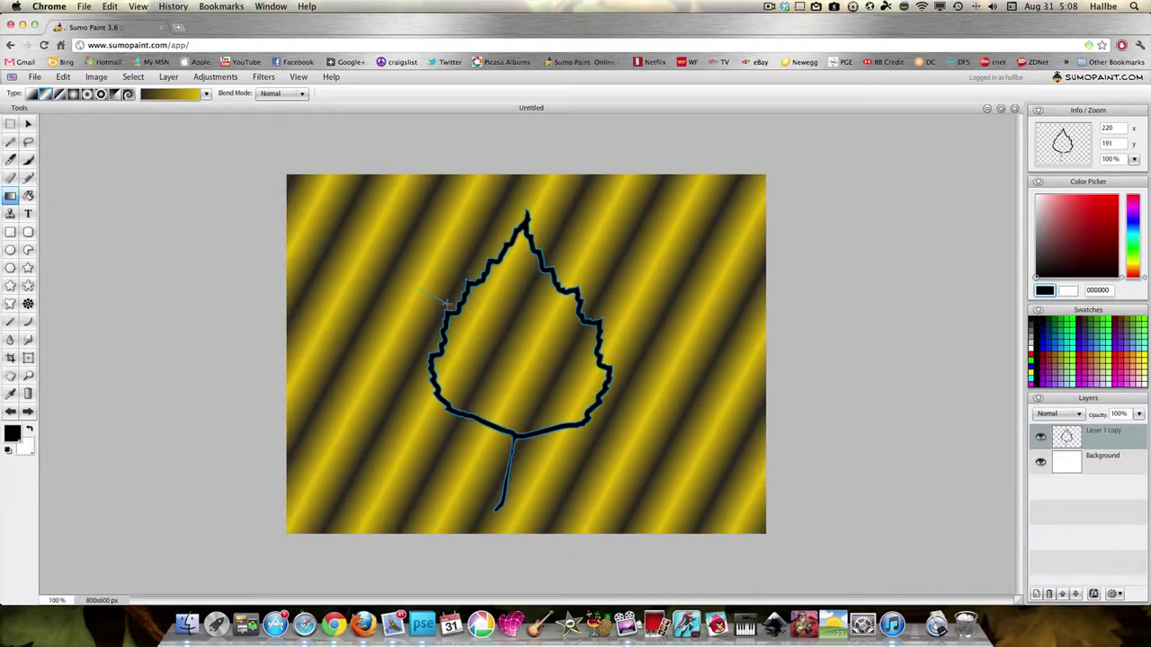
# - Clear the selection and emboss the gold leaf outline with scale 1, intensity 26 and rotation -27
pyautogui.click(133, 77)
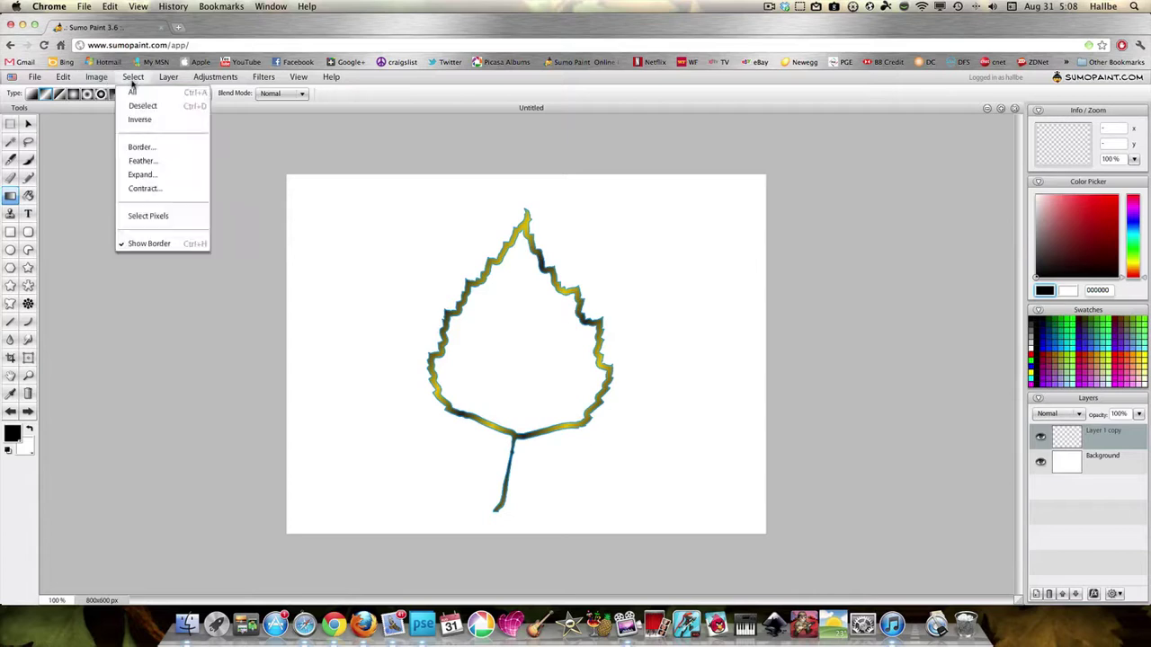
pyautogui.click(159, 106)
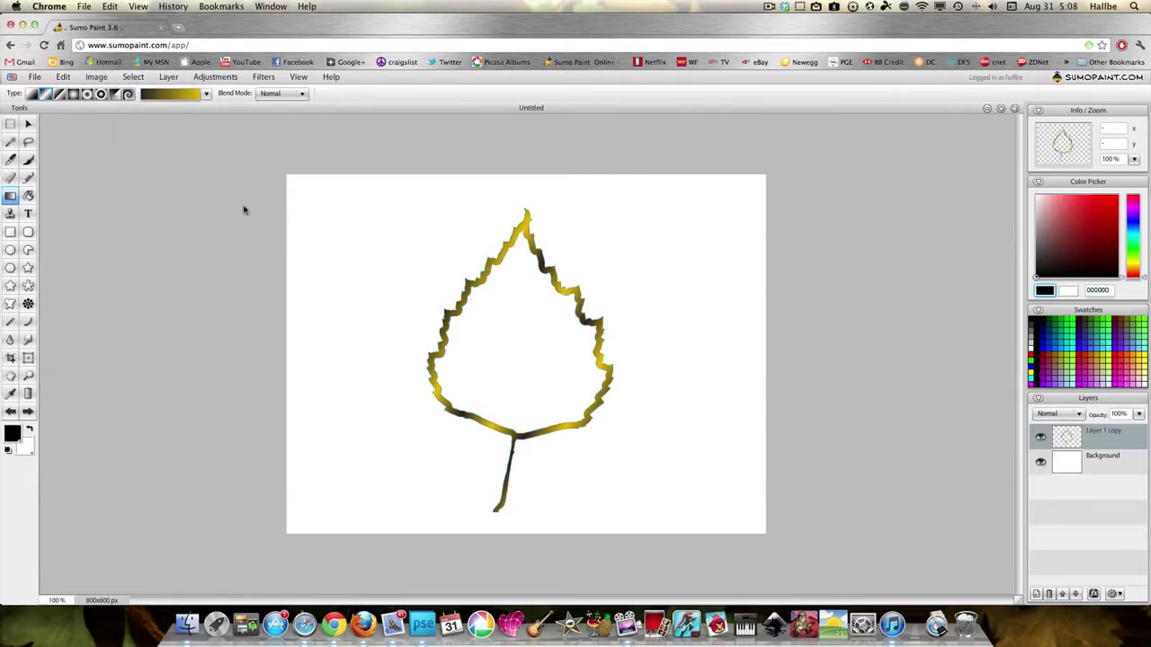
pyautogui.click(260, 77)
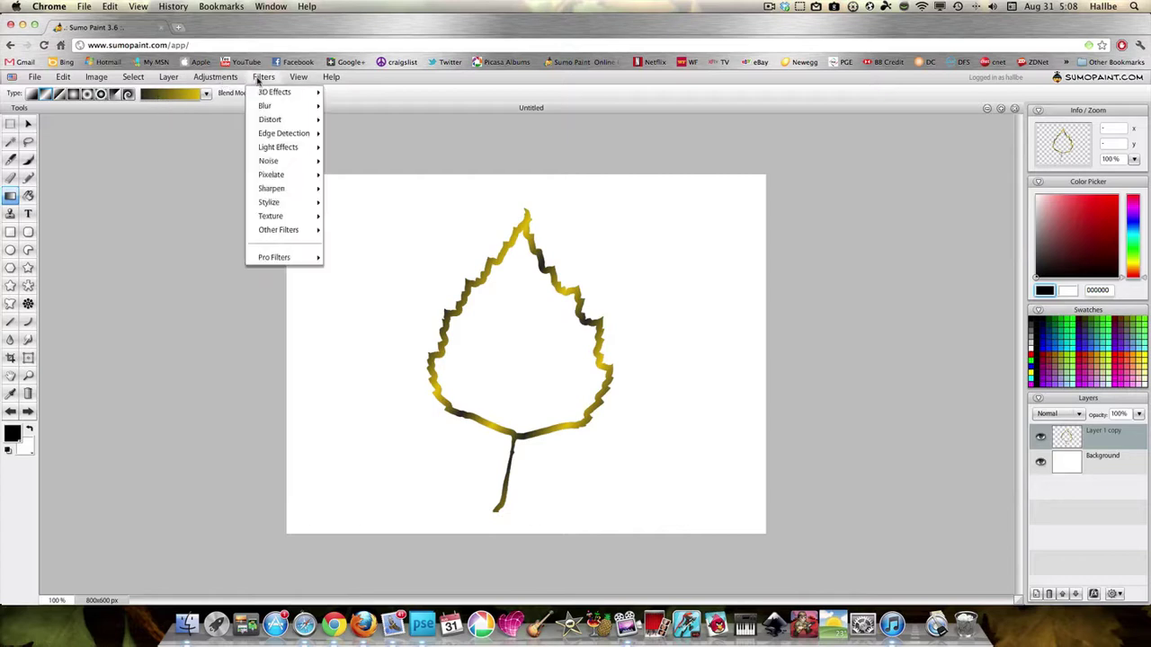
pyautogui.moveTo(291, 203)
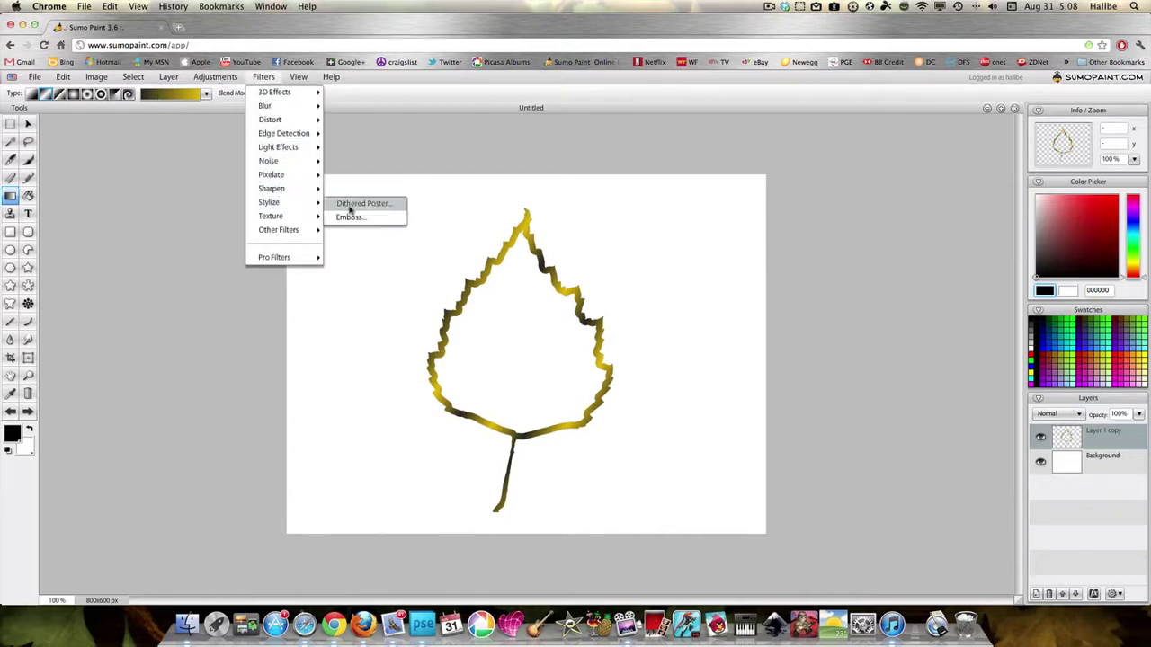
pyautogui.click(349, 205)
pyautogui.moveTo(588, 301); pyautogui.dragTo(788, 276)
pyautogui.moveTo(744, 311)
pyautogui.mouseDown()
pyautogui.moveTo(766, 325)
pyautogui.moveTo(752, 308)
pyautogui.mouseUp()
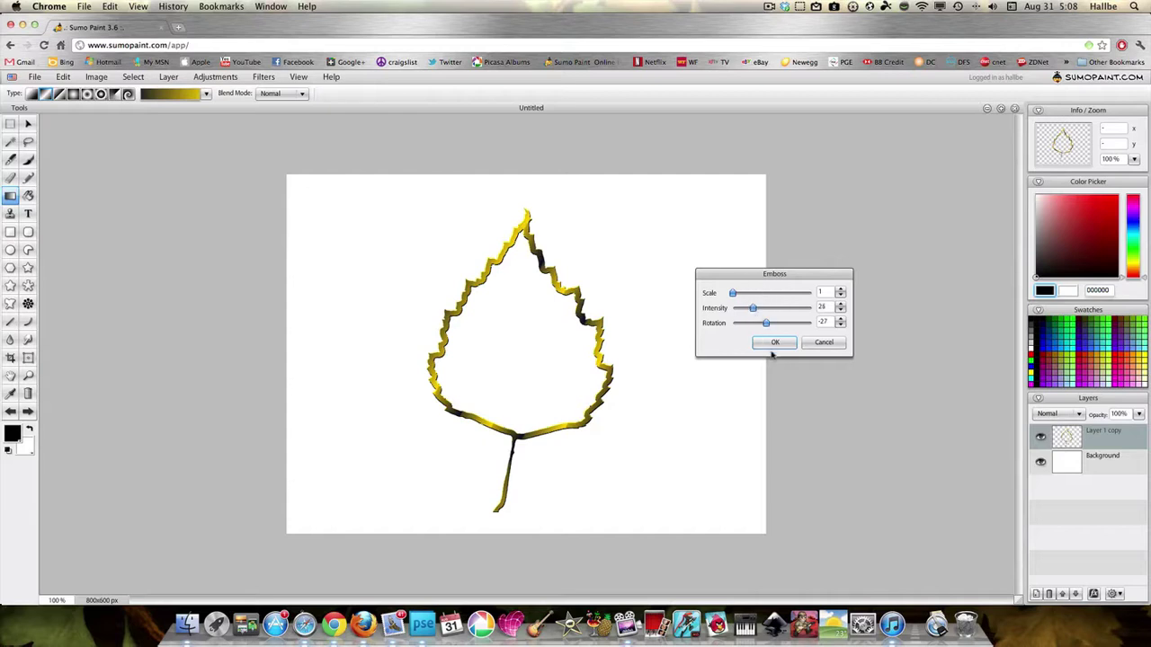
pyautogui.click(777, 344)
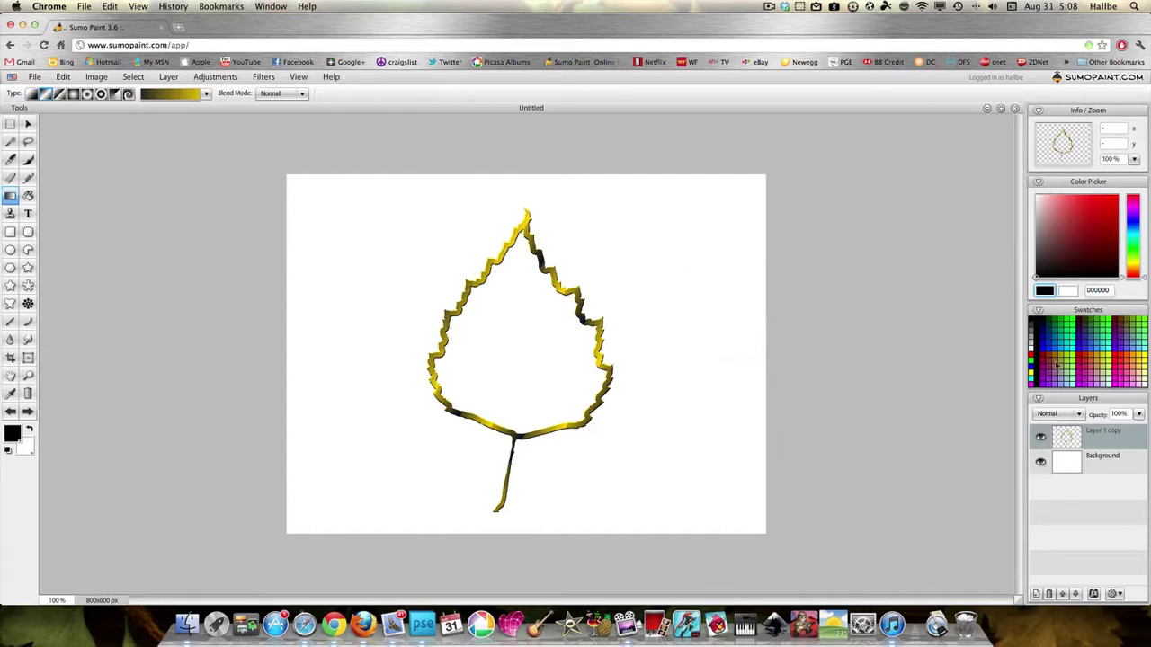
# - Fill the Background layer with solid black
pyautogui.click(1083, 460)
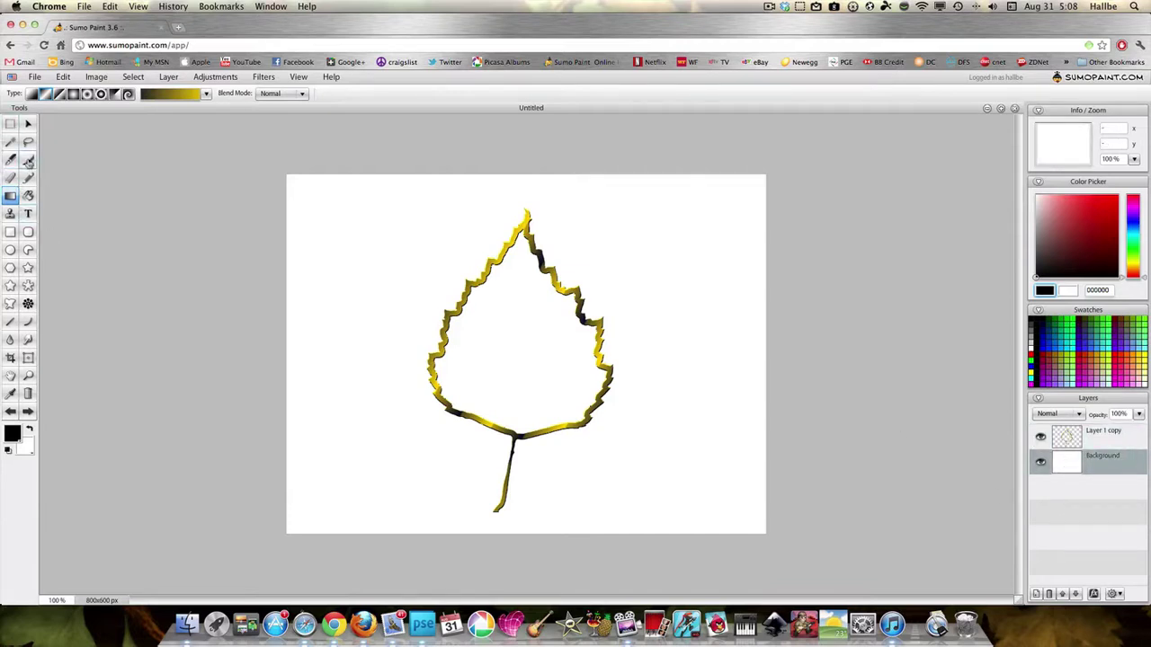
pyautogui.click(27, 196)
pyautogui.click(326, 278)
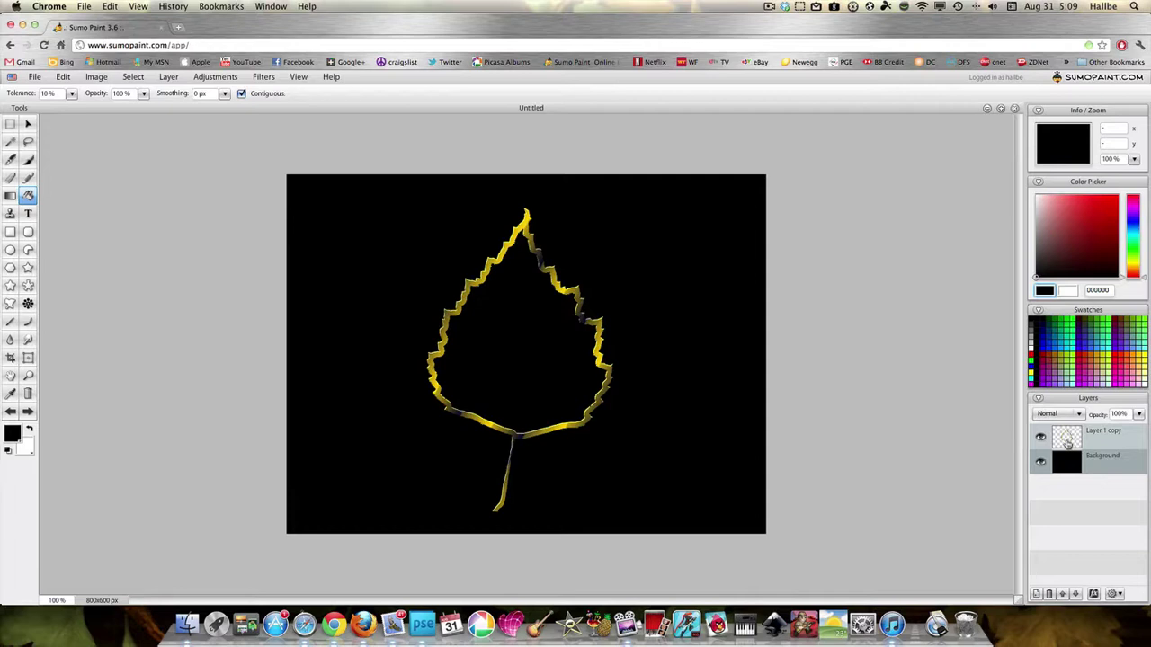
# - Duplicate Layer 1 copy and radially blur the duplicate: zoom 29, quality 20, rotation 0, low strength, Lighten blending, centre shifted slightly up and left inside the leaf
pyautogui.rightClick(1068, 442)
pyautogui.click(1067, 442)
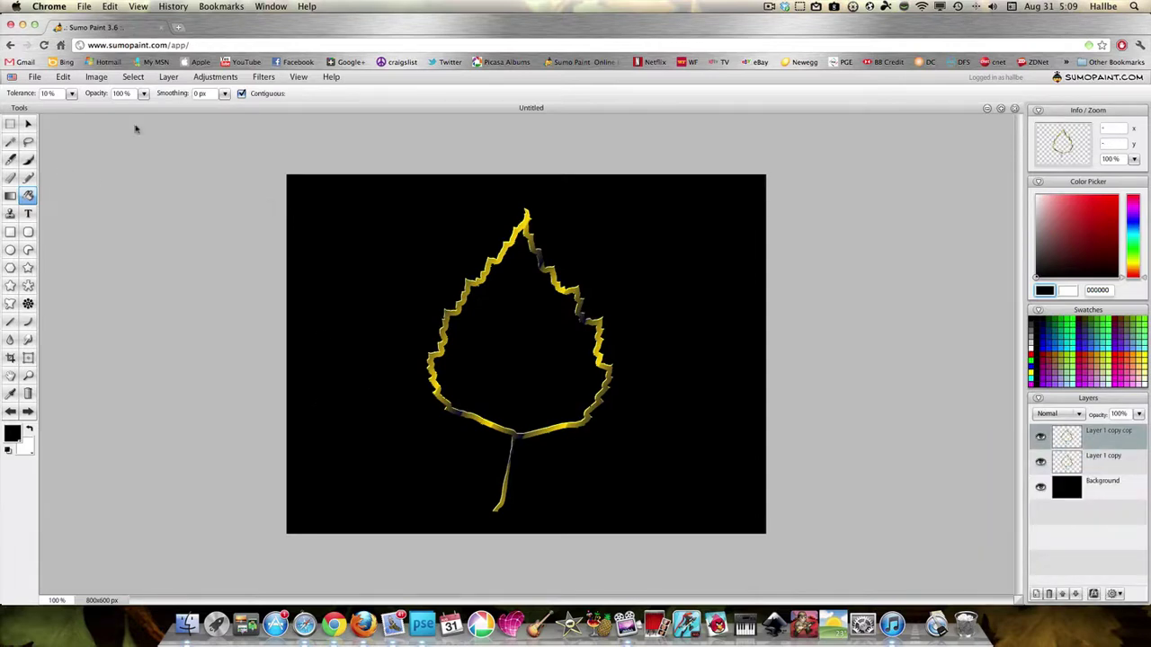
pyautogui.click(261, 77)
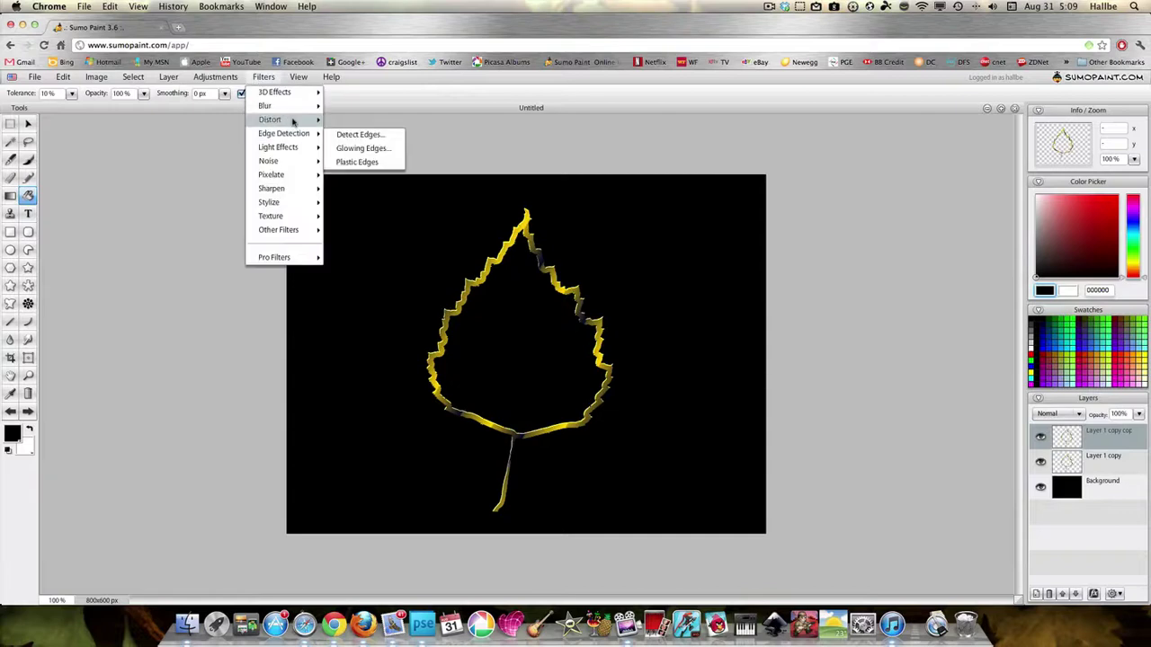
pyautogui.moveTo(321, 108)
pyautogui.click(358, 148)
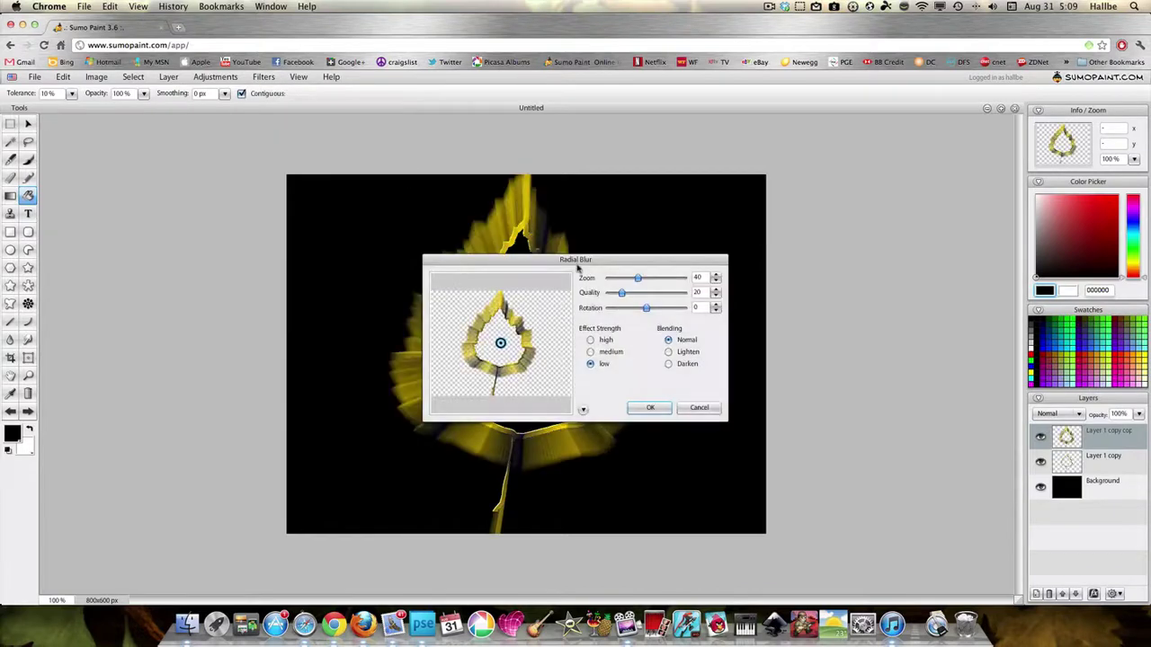
pyautogui.moveTo(611, 264); pyautogui.dragTo(874, 233)
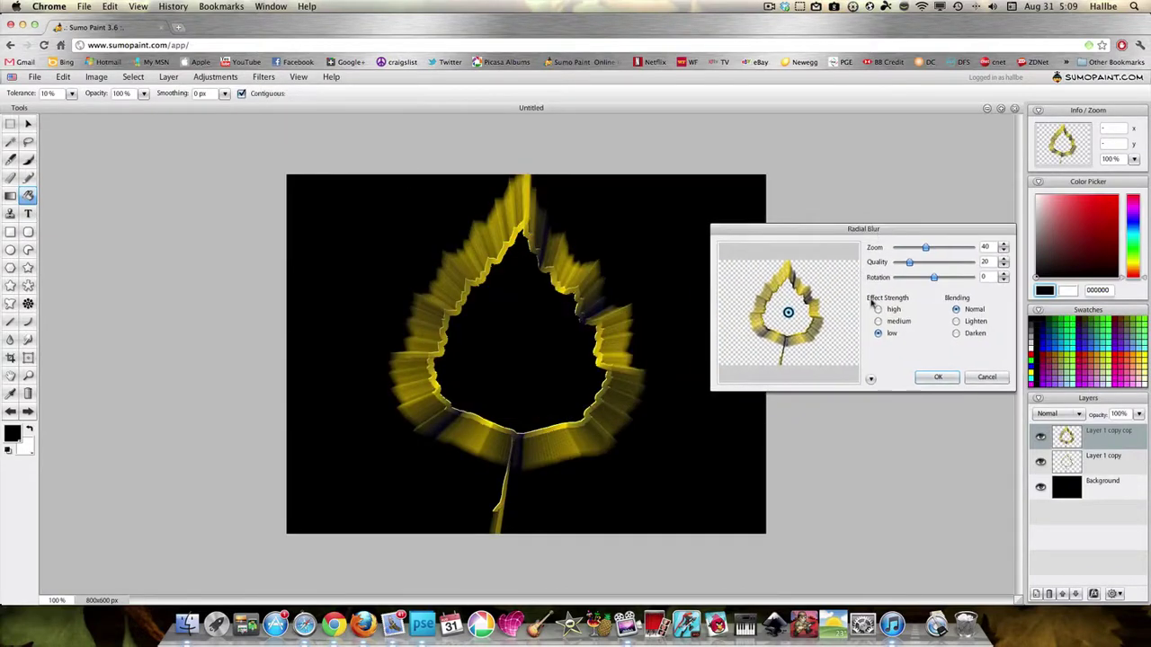
pyautogui.moveTo(788, 311); pyautogui.dragTo(787, 309)
pyautogui.moveTo(925, 249); pyautogui.dragTo(916, 250)
pyautogui.moveTo(786, 309); pyautogui.dragTo(782, 309)
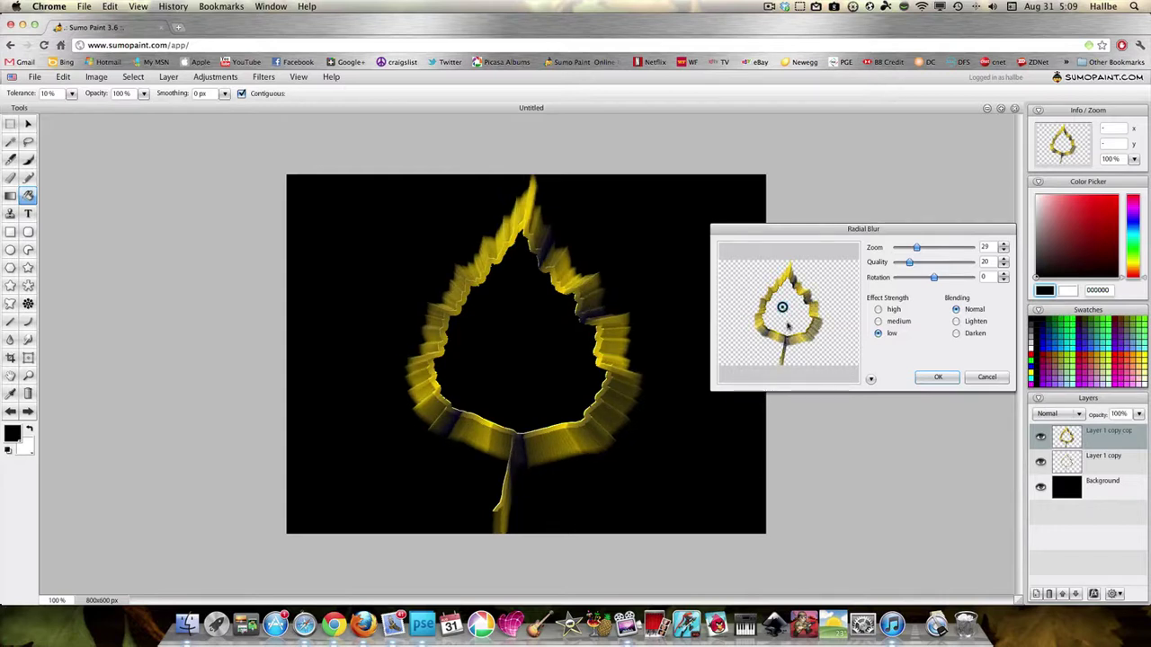
pyautogui.click(955, 321)
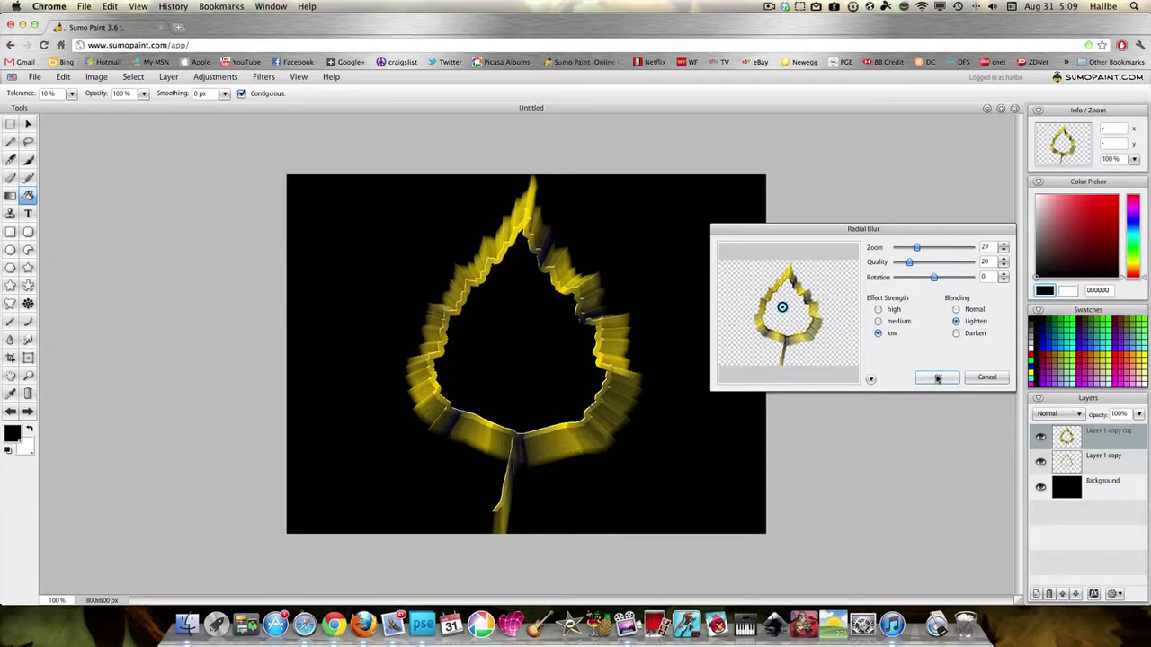
pyautogui.click(937, 379)
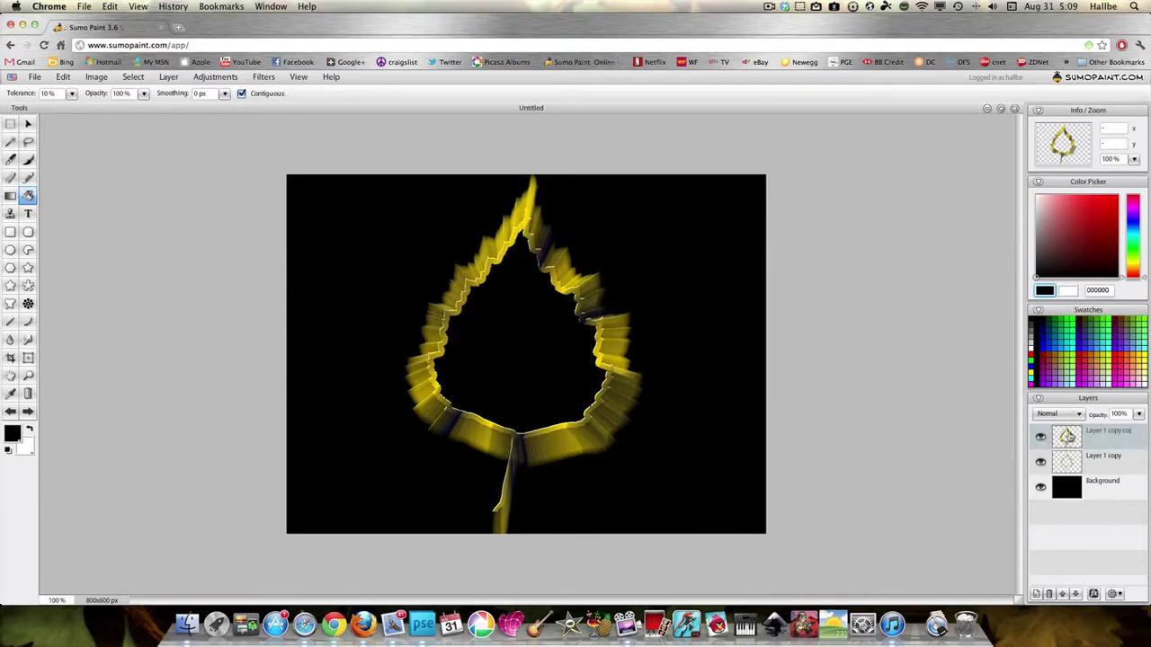
# - Duplicate the blurred leaf layer, shrink the copy proportionally to about 70 percent and place it inside the larger leaf
pyautogui.rightClick(1106, 432)
pyautogui.click(1114, 437)
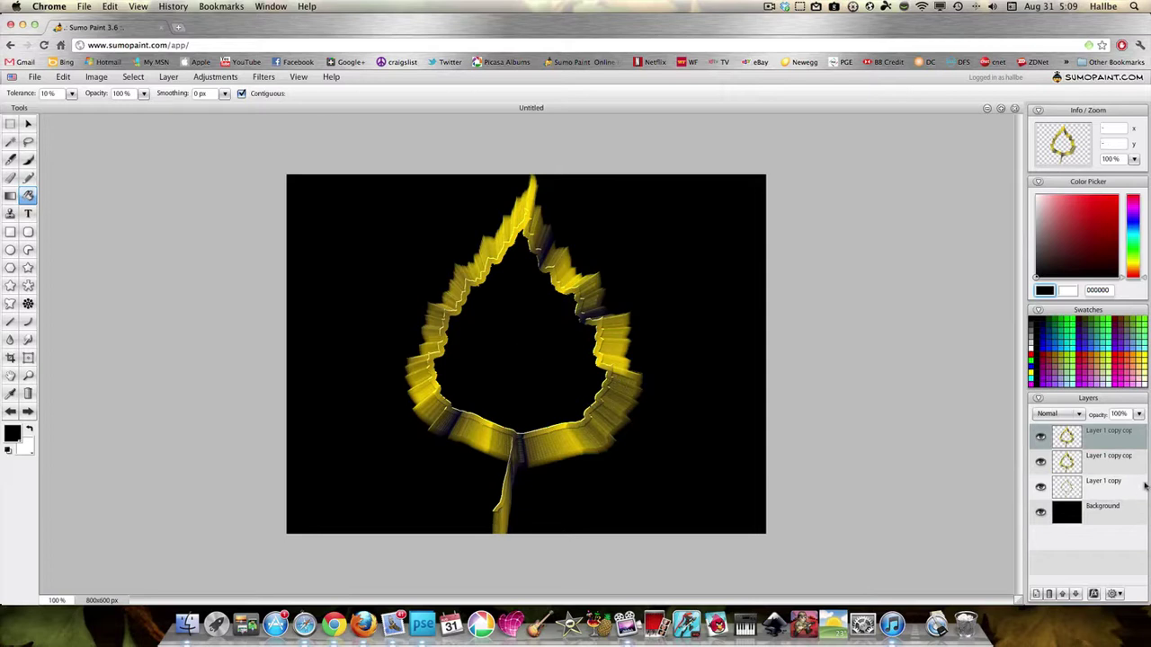
pyautogui.click(28, 124)
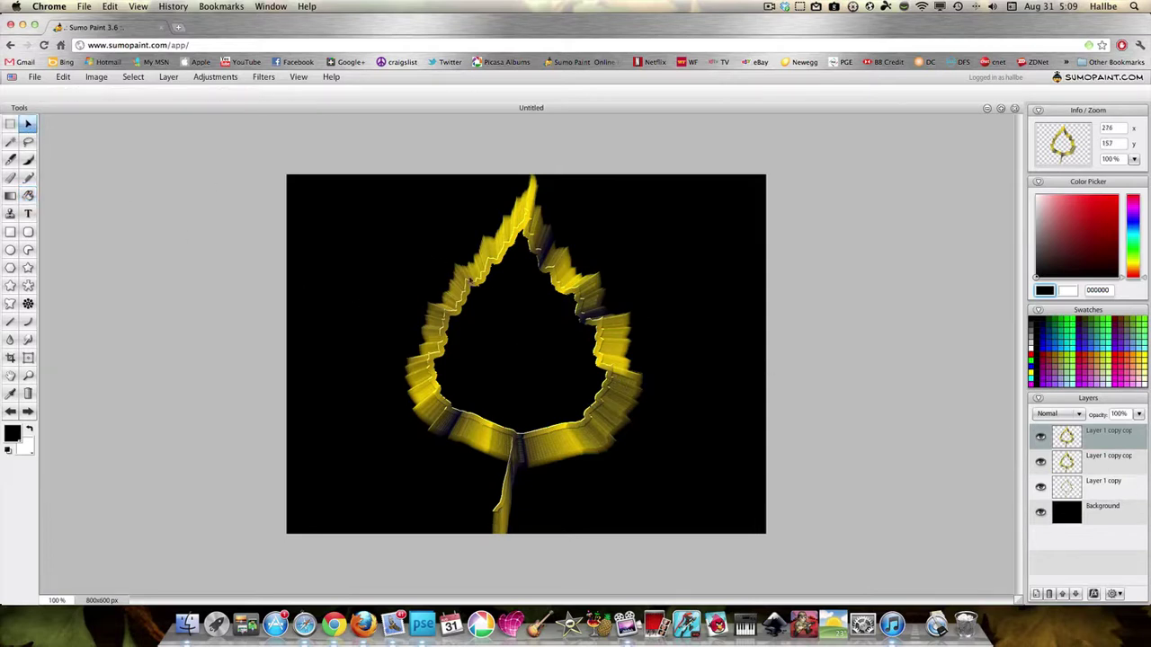
pyautogui.rightClick(482, 280)
pyautogui.press('Escape')
pyautogui.press('super+t')
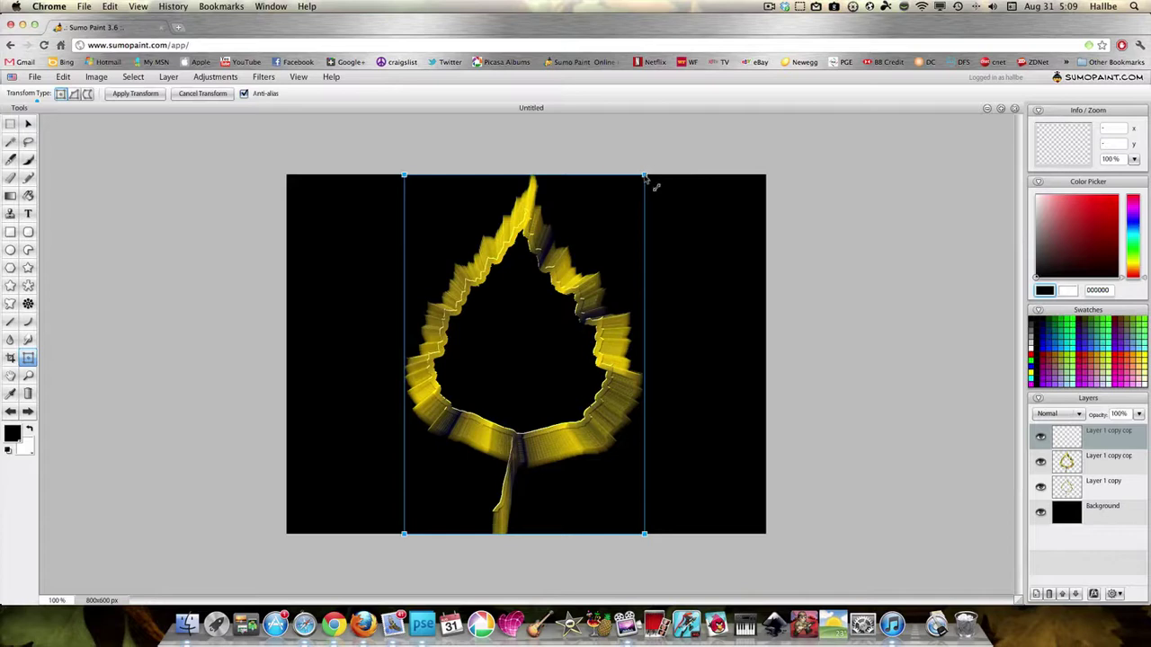
pyautogui.moveTo(646, 178); pyautogui.dragTo(631, 197)
pyautogui.moveTo(621, 210); pyautogui.dragTo(609, 229)
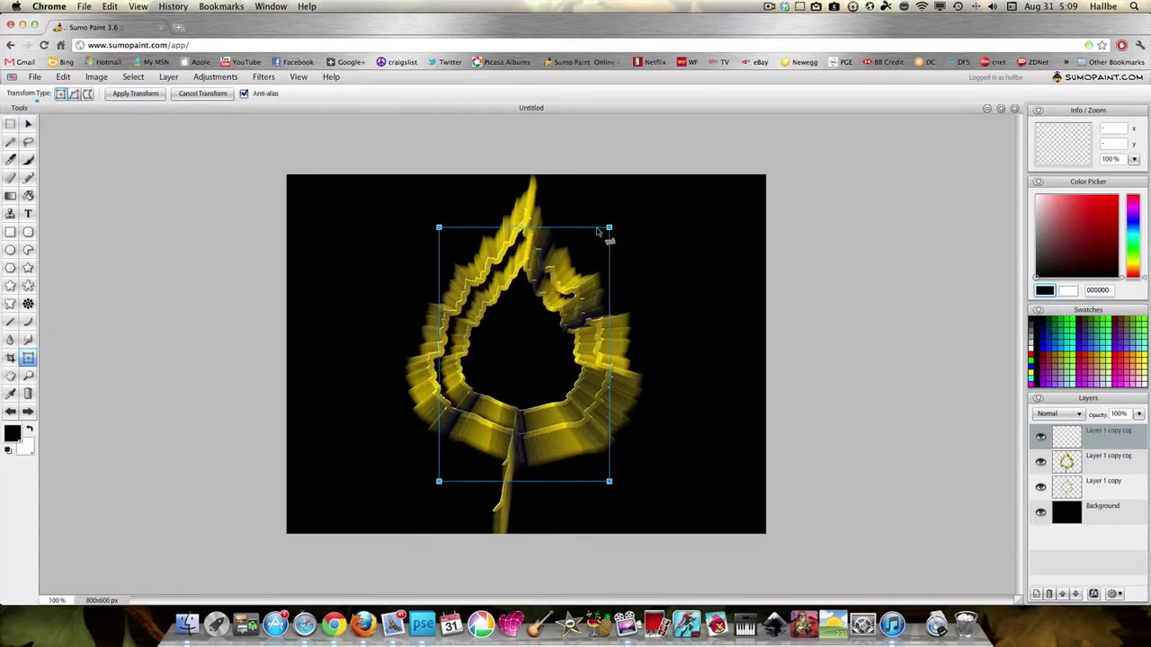
pyautogui.moveTo(572, 293); pyautogui.dragTo(568, 289)
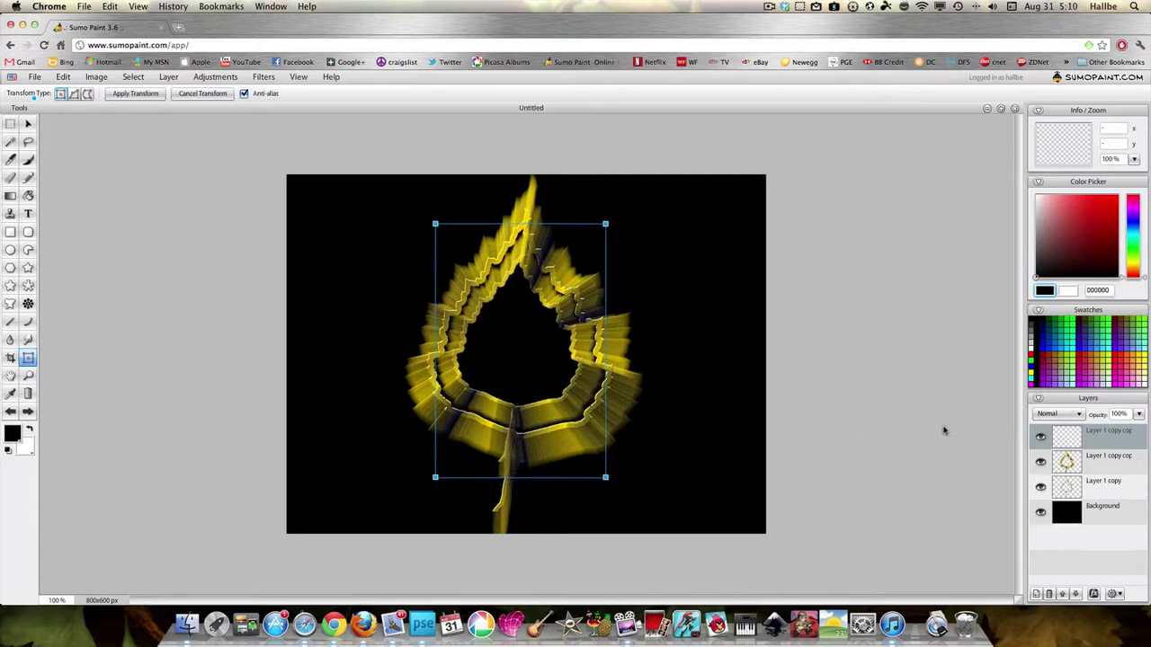
# - Duplicate the shrunken leaf layer and scale the new copy down further about its centre to form a third inner ring
pyautogui.rightClick(1062, 438)
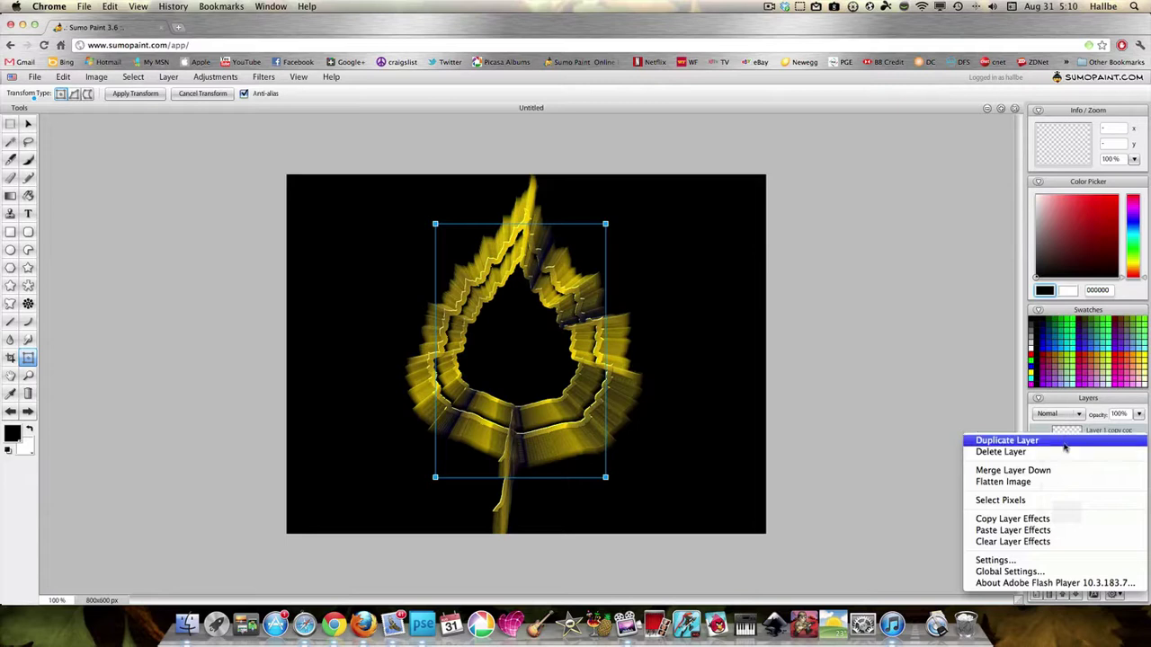
pyautogui.click(1062, 440)
pyautogui.click(28, 123)
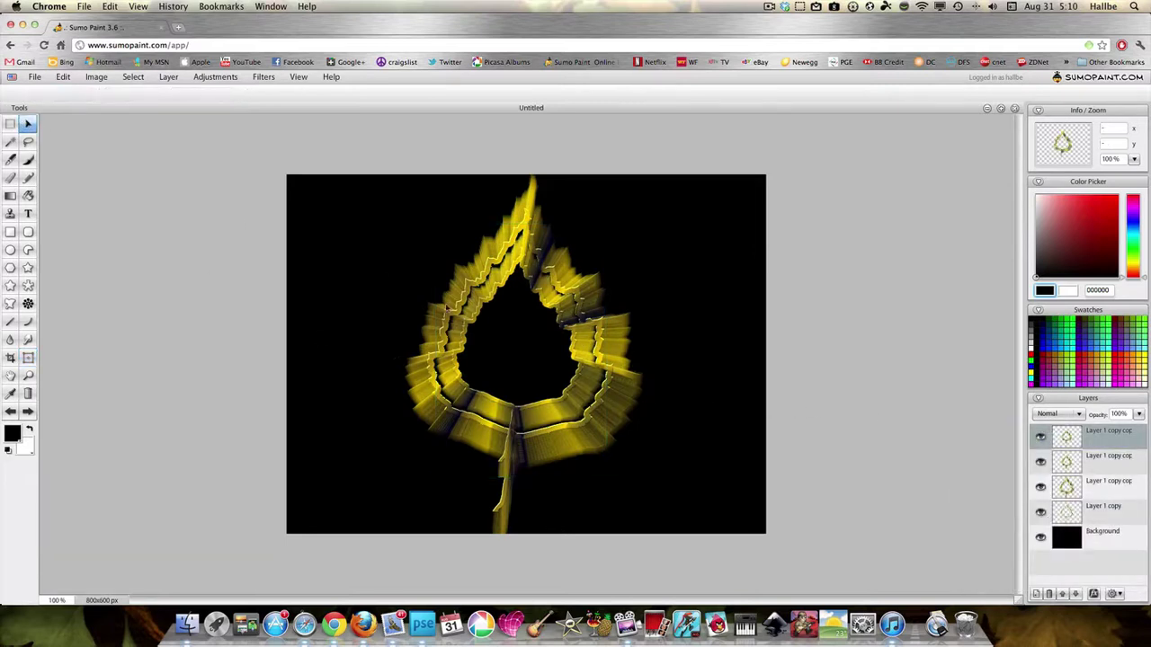
pyautogui.rightClick(514, 321)
pyautogui.click(544, 329)
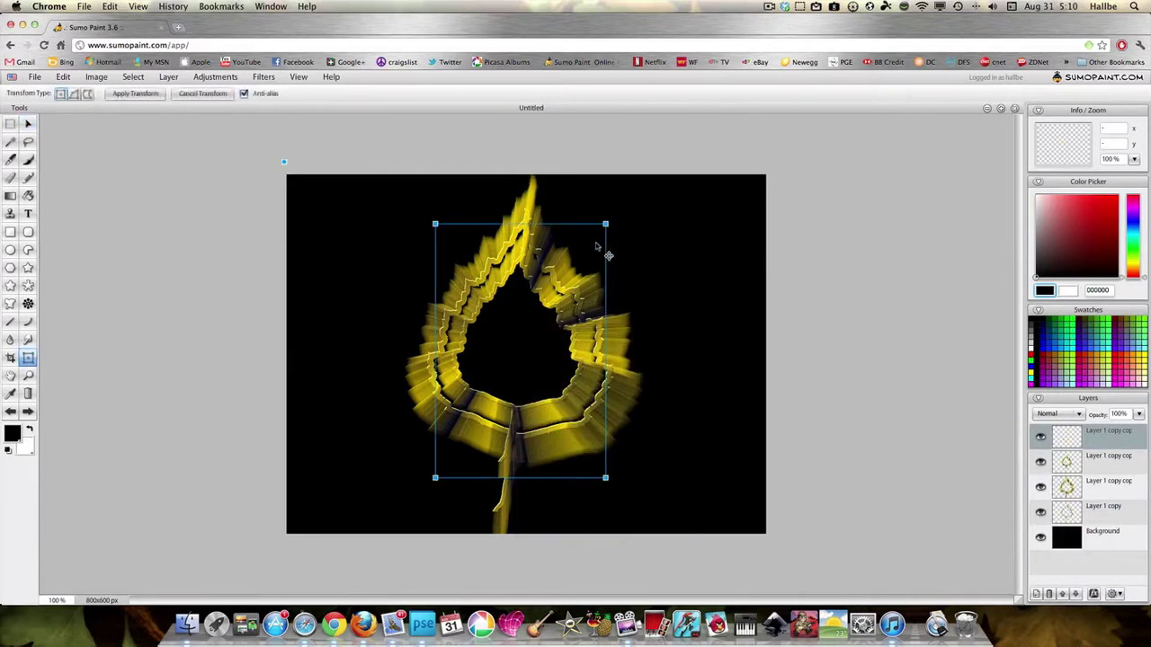
pyautogui.moveTo(605, 224); pyautogui.dragTo(552, 292)
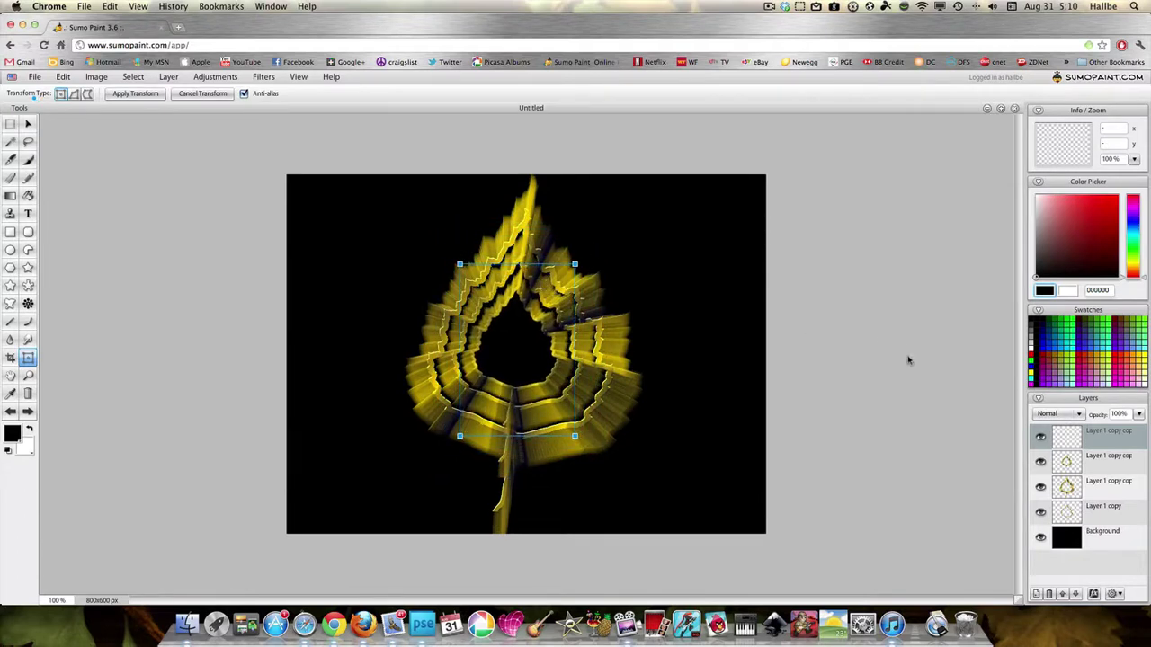
pyautogui.click(1070, 456)
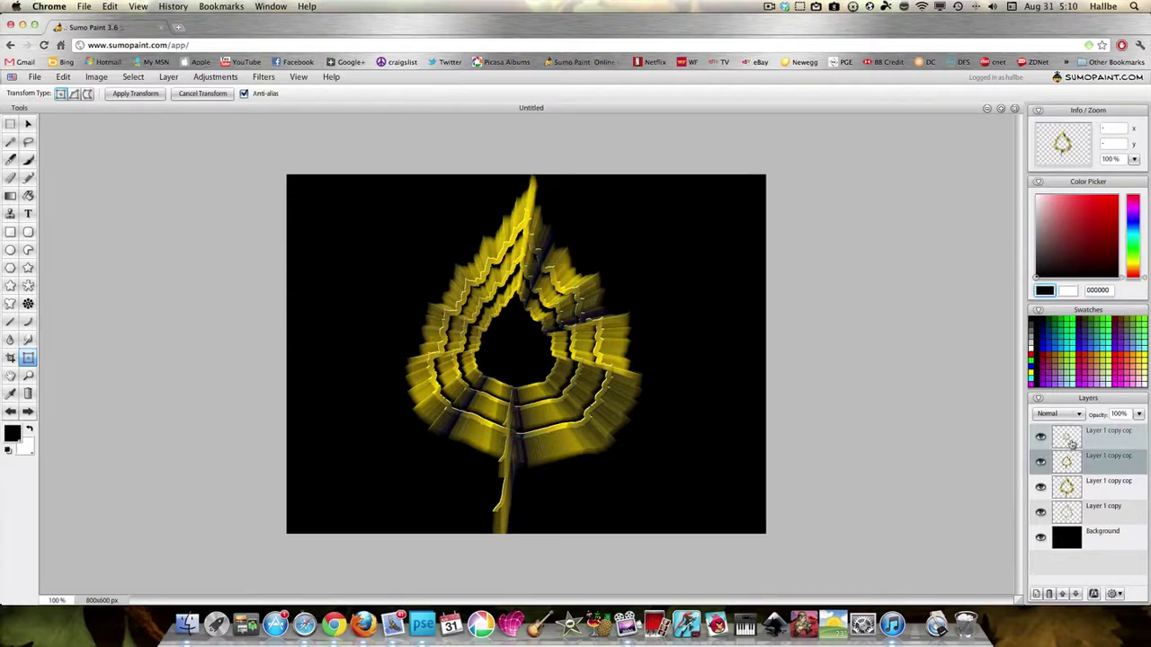
# - Duplicate the layer holding the smallest leaf ring
pyautogui.click(1071, 434)
pyautogui.rightClick(1070, 447)
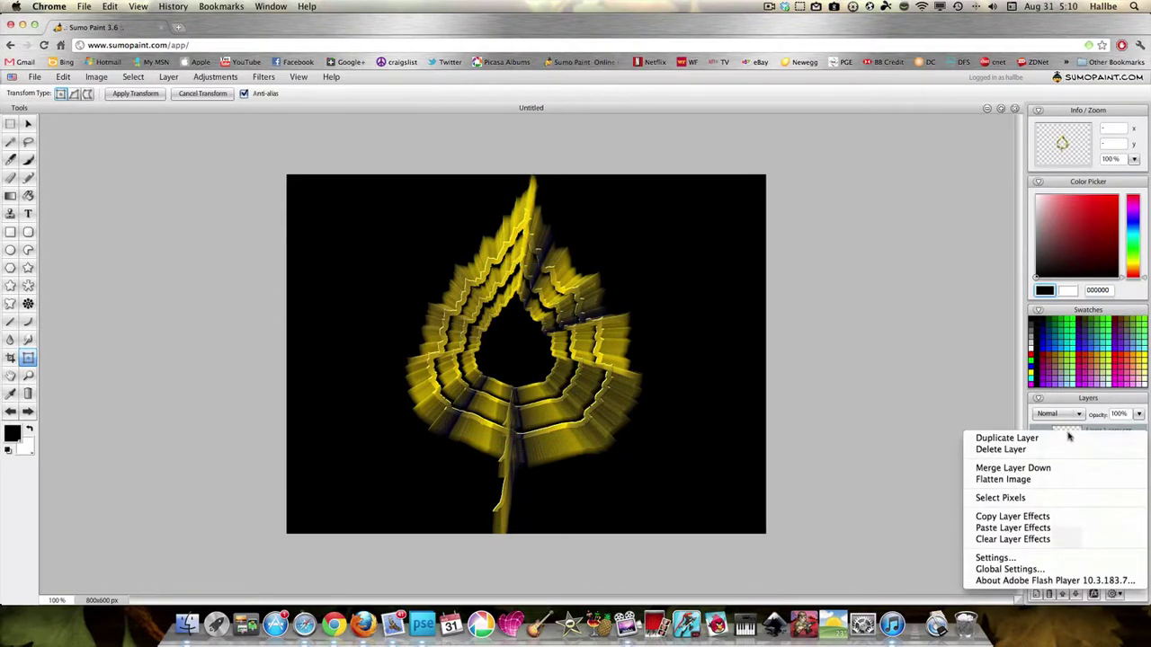
pyautogui.click(823, 438)
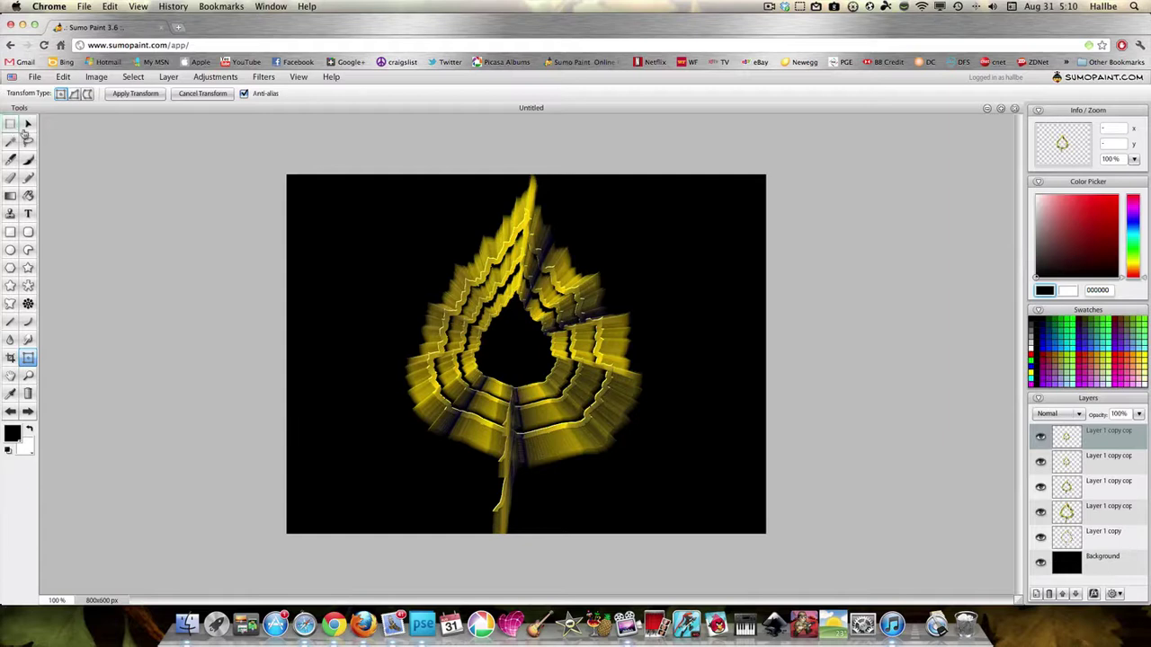
pyautogui.rightClick(505, 333)
pyautogui.click(540, 337)
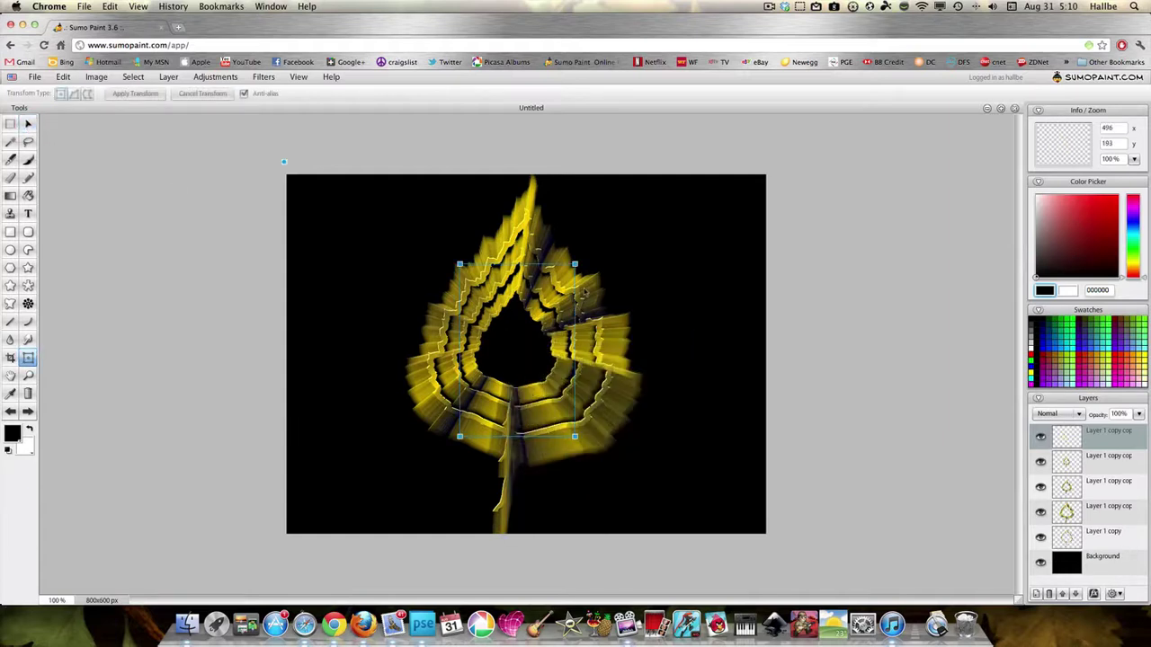
pyautogui.moveTo(581, 272); pyautogui.dragTo(581, 281)
pyautogui.press('Return')
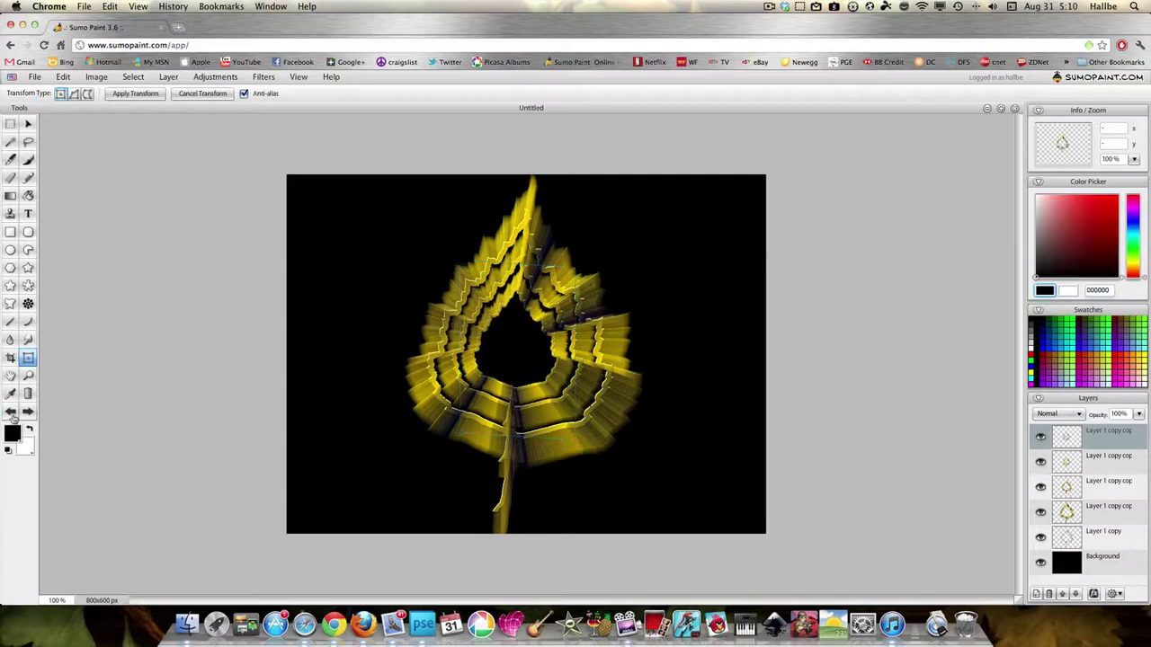
pyautogui.rightClick(509, 350)
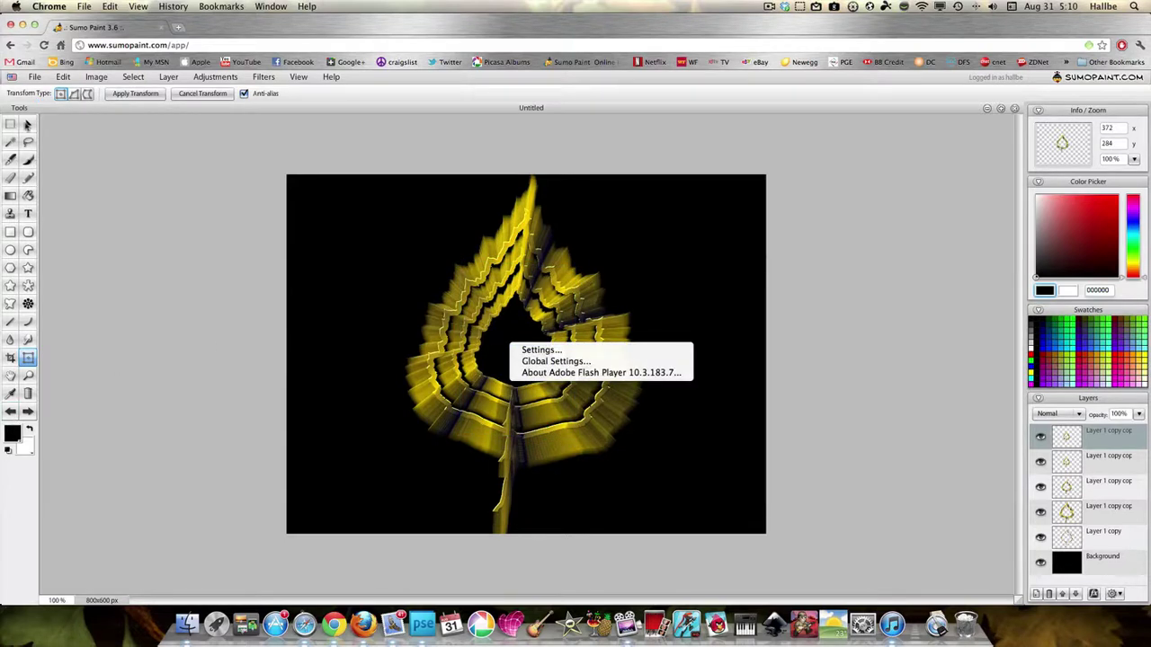
pyautogui.click(503, 328)
# - Scale the topmost leaf copy down about its centre to form a fourth inner ring, and apply the transform
pyautogui.rightClick(499, 323)
pyautogui.click(521, 329)
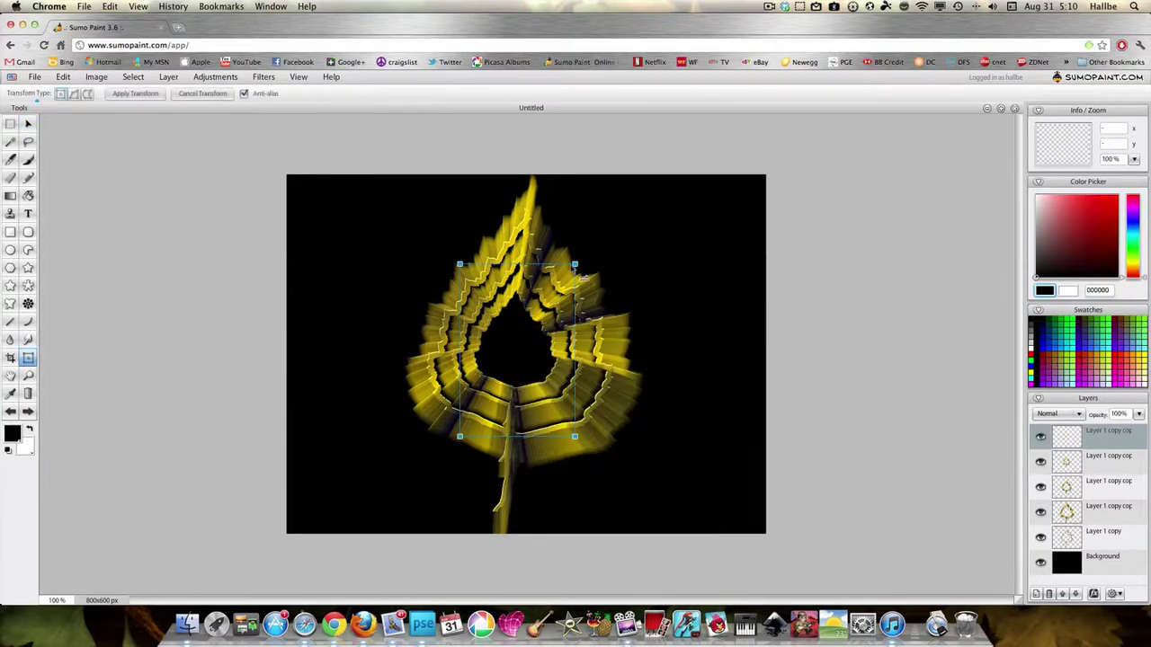
pyautogui.moveTo(589, 277); pyautogui.dragTo(551, 323)
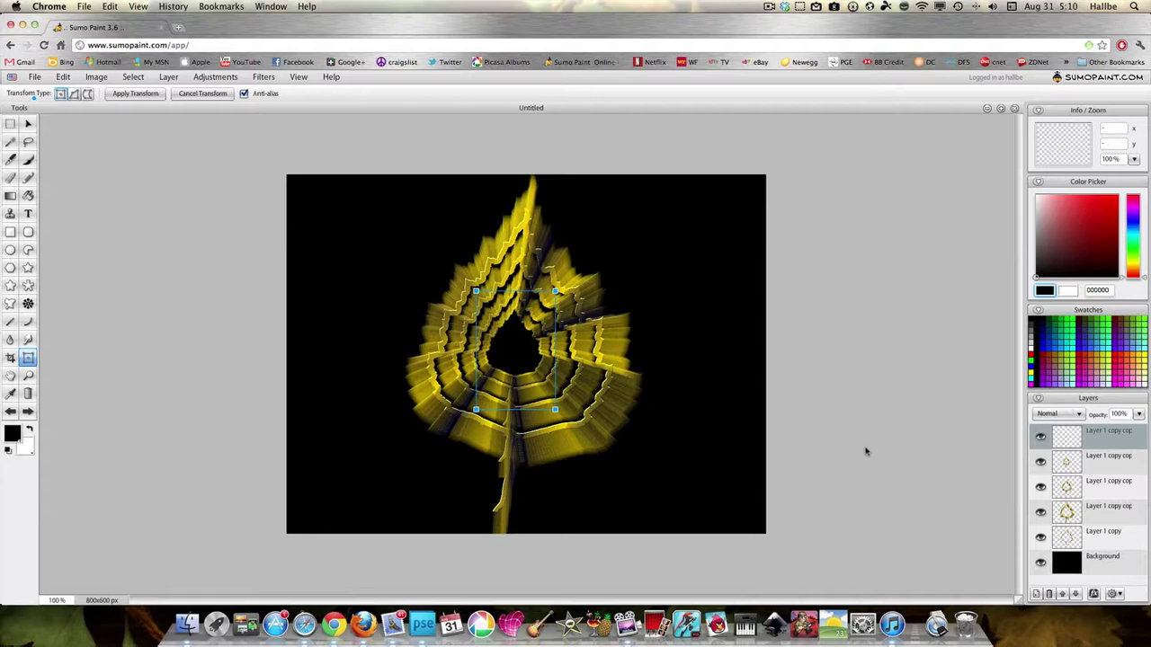
pyautogui.doubleClick(1088, 463)
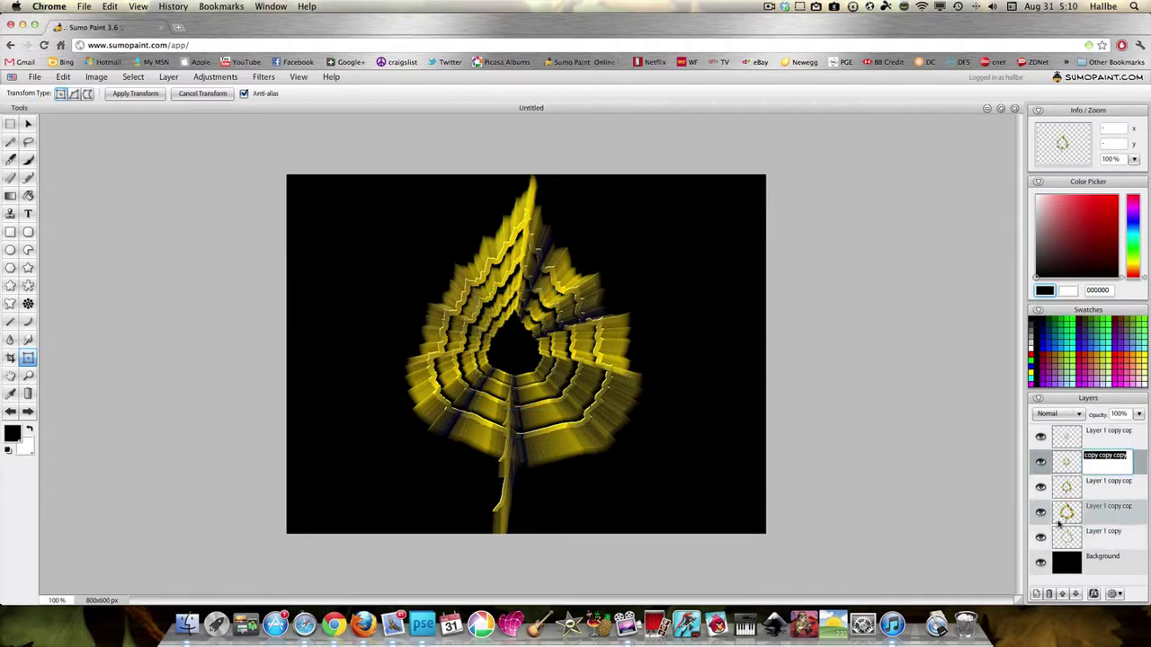
# - Merge the topmost leaf ring layers down one after another until all blurred leaf rings share a single layer
pyautogui.rightClick(1068, 441)
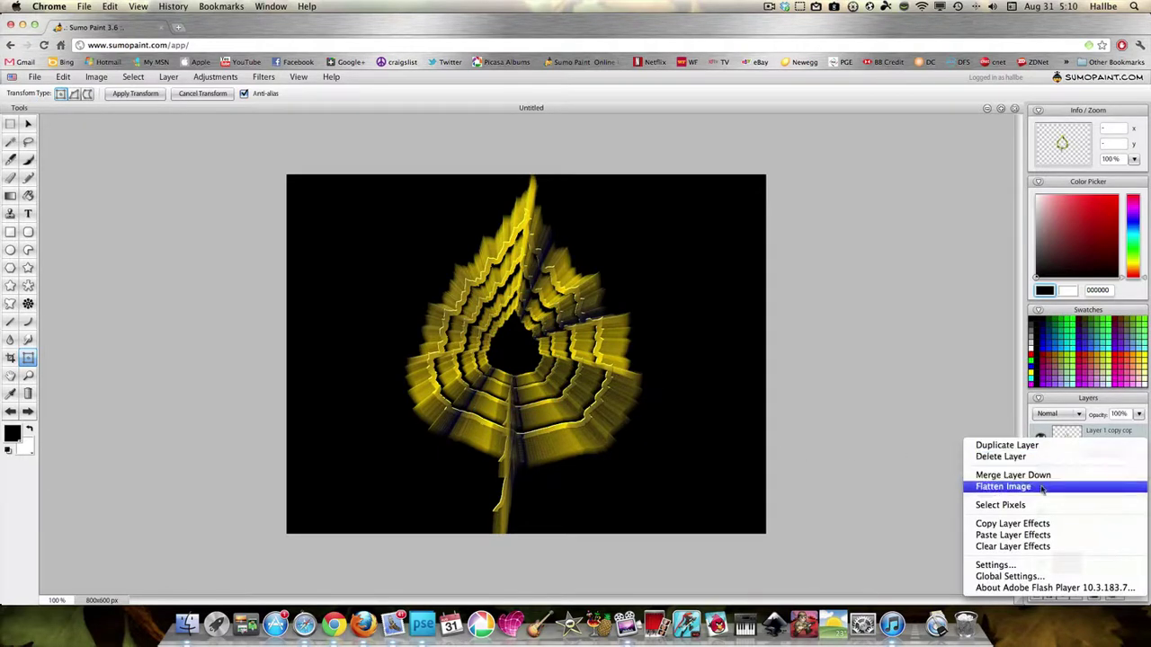
pyautogui.click(1043, 477)
pyautogui.rightClick(1065, 441)
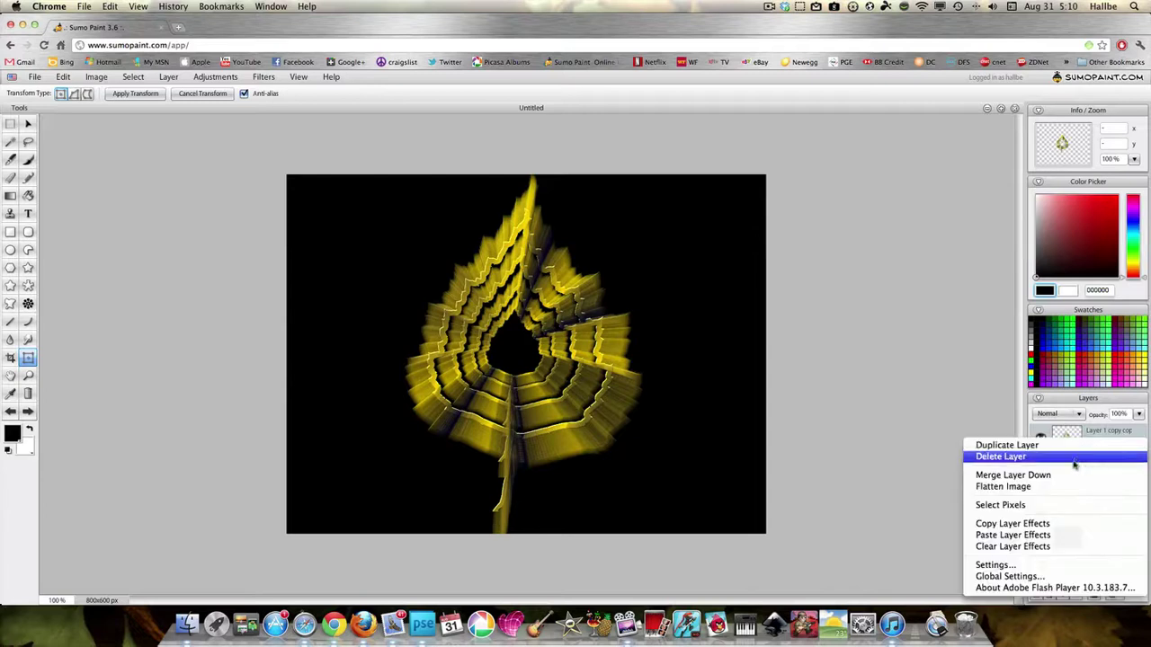
pyautogui.click(1063, 476)
pyautogui.rightClick(1067, 440)
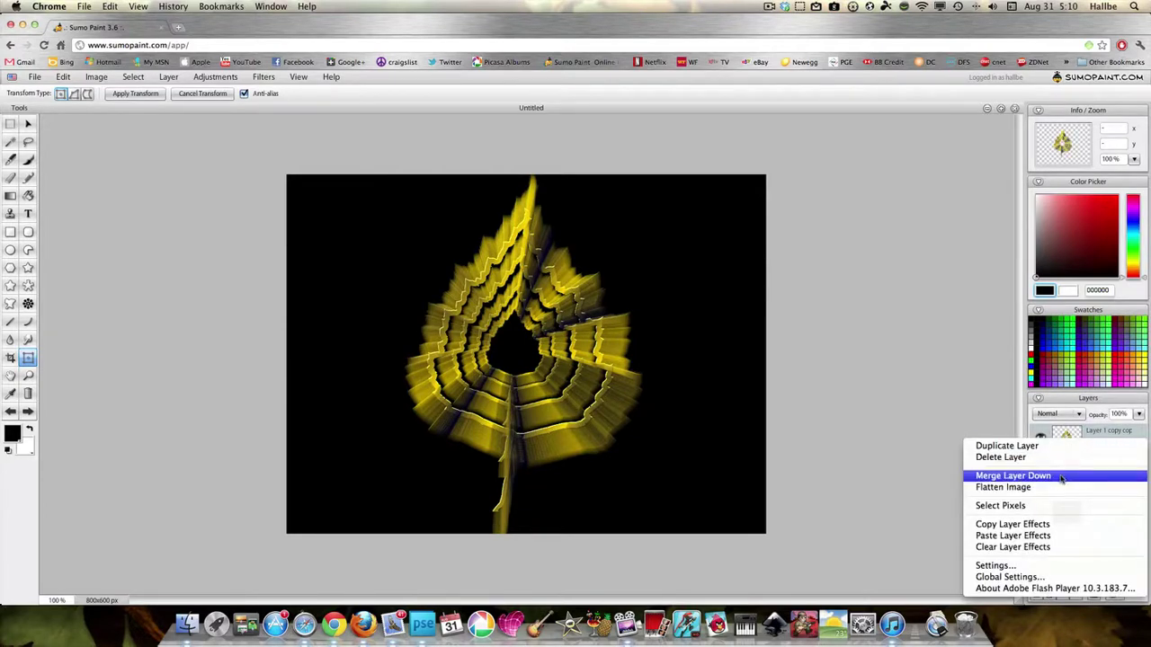
pyautogui.click(1061, 476)
# - Free-transform the thin leaf outline layer, rotating it clockwise about 25 degrees and moving it to the lower right of the large leaf
pyautogui.click(1070, 459)
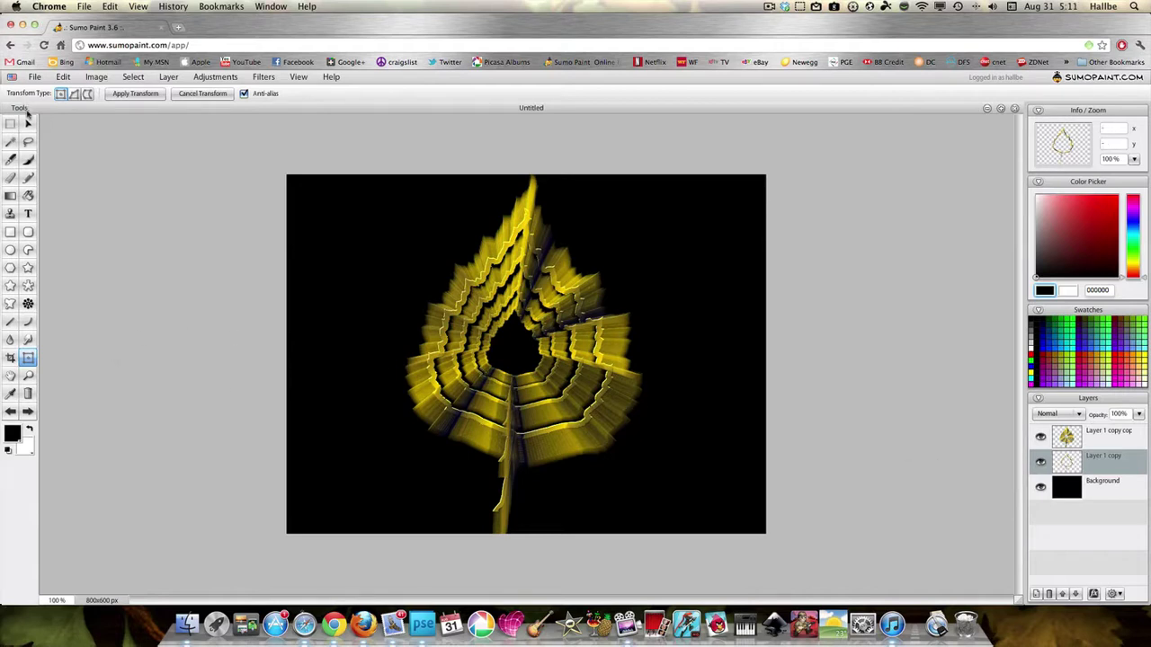
pyautogui.rightClick(478, 327)
pyautogui.click(493, 335)
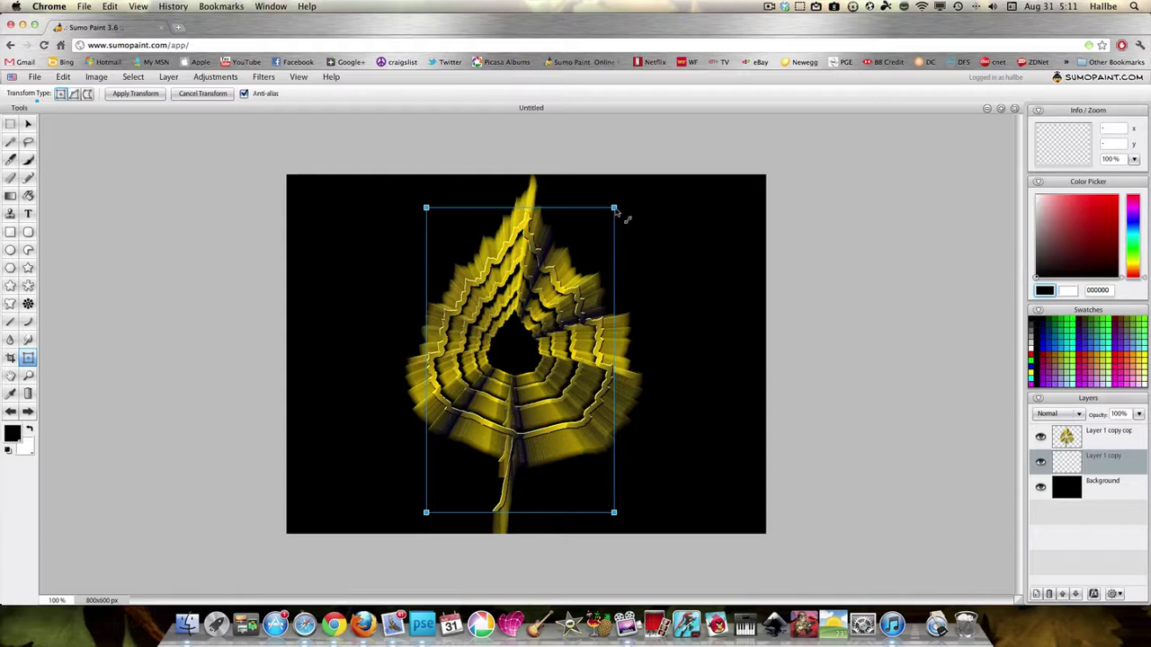
pyautogui.moveTo(616, 209); pyautogui.dragTo(673, 267)
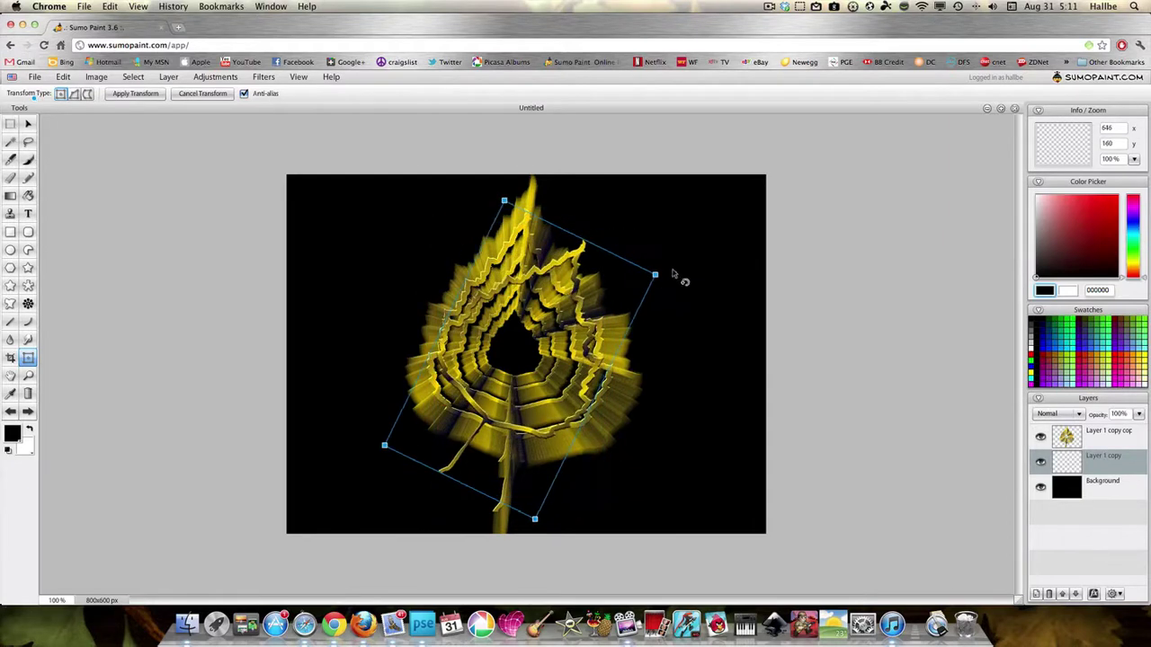
pyautogui.moveTo(534, 326); pyautogui.dragTo(660, 380)
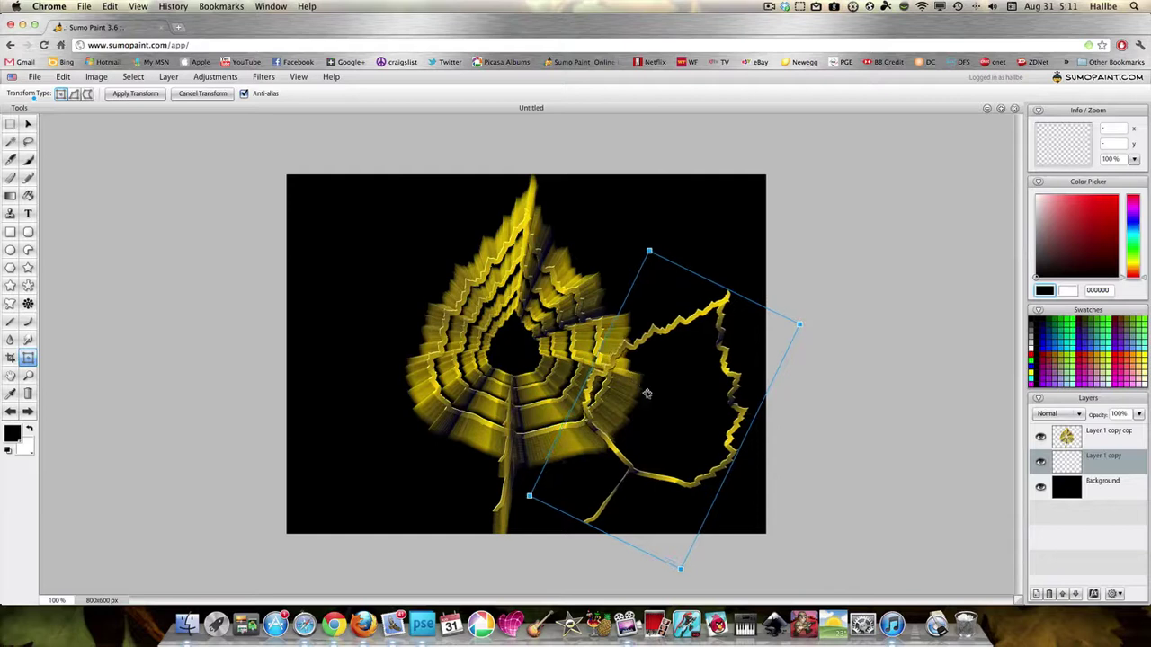
# - Duplicate the moved leaf outline layer and flip the copy both horizontally and vertically
pyautogui.rightClick(1056, 458)
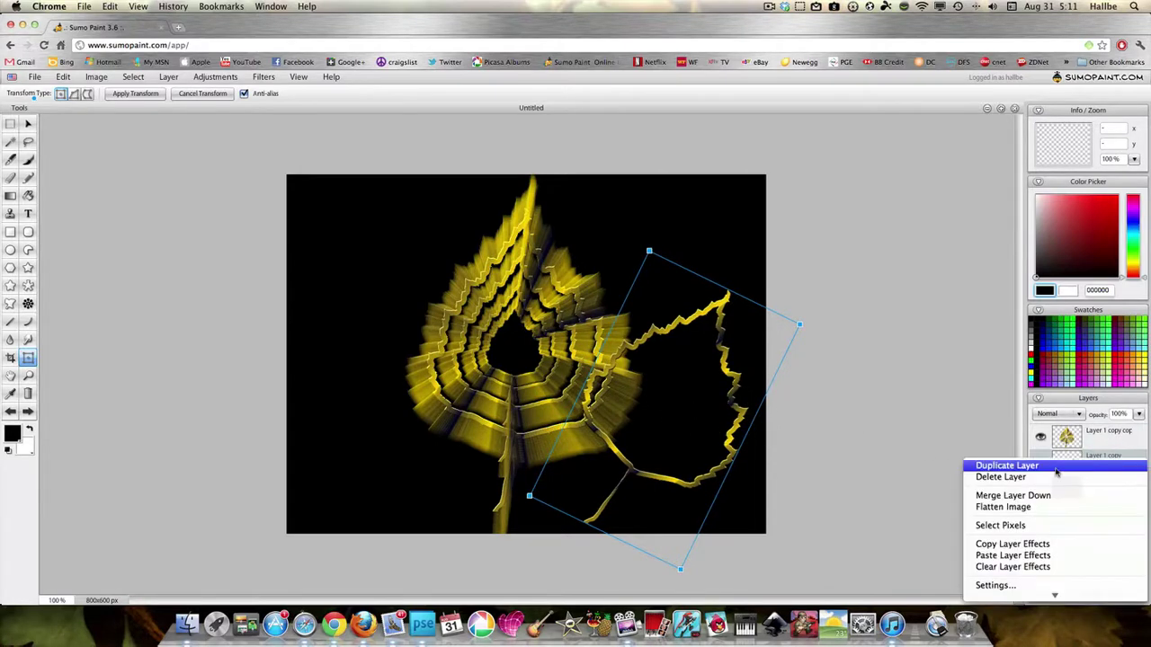
pyautogui.click(1057, 466)
pyautogui.rightClick(1102, 514)
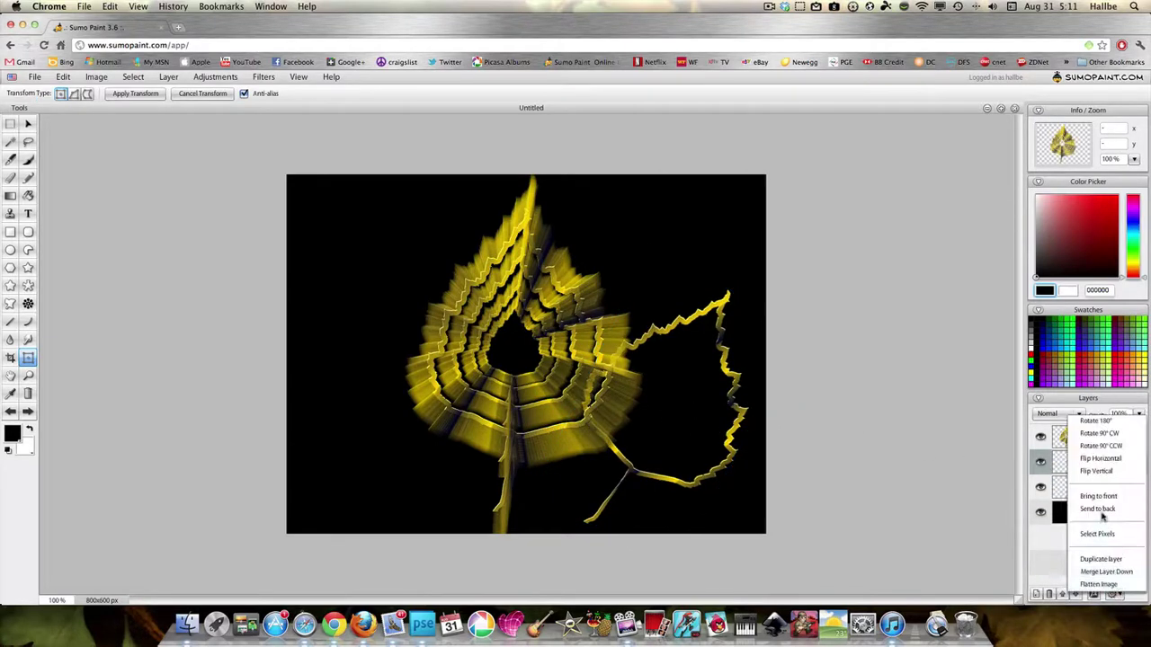
pyautogui.click(1100, 458)
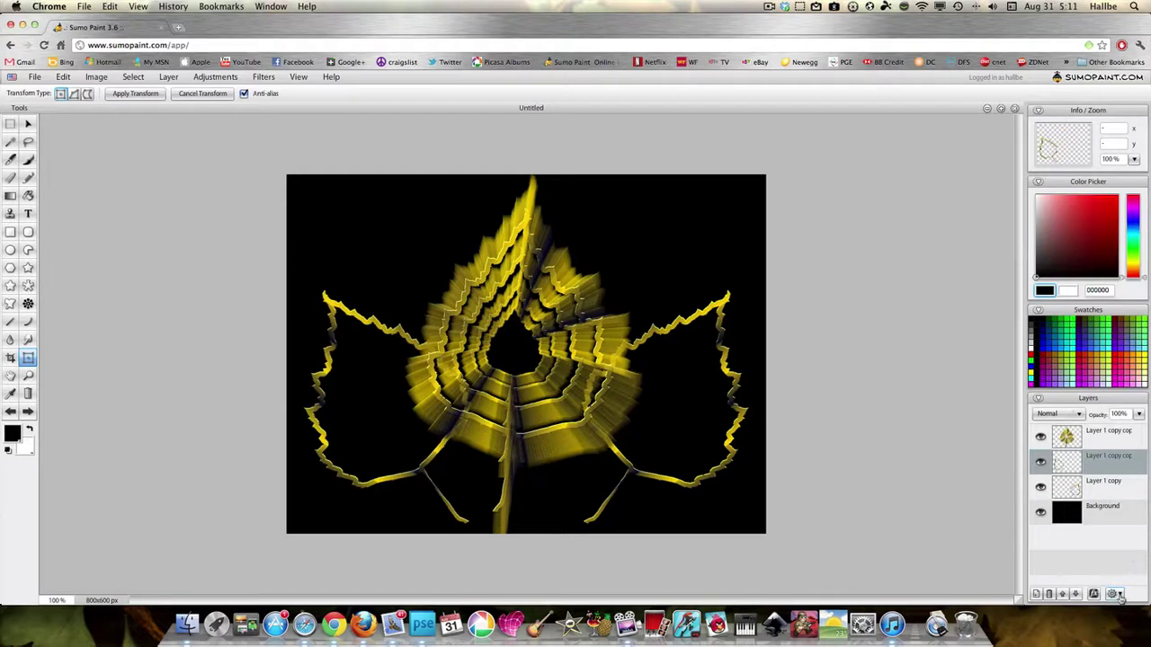
pyautogui.click(1115, 594)
pyautogui.click(1099, 473)
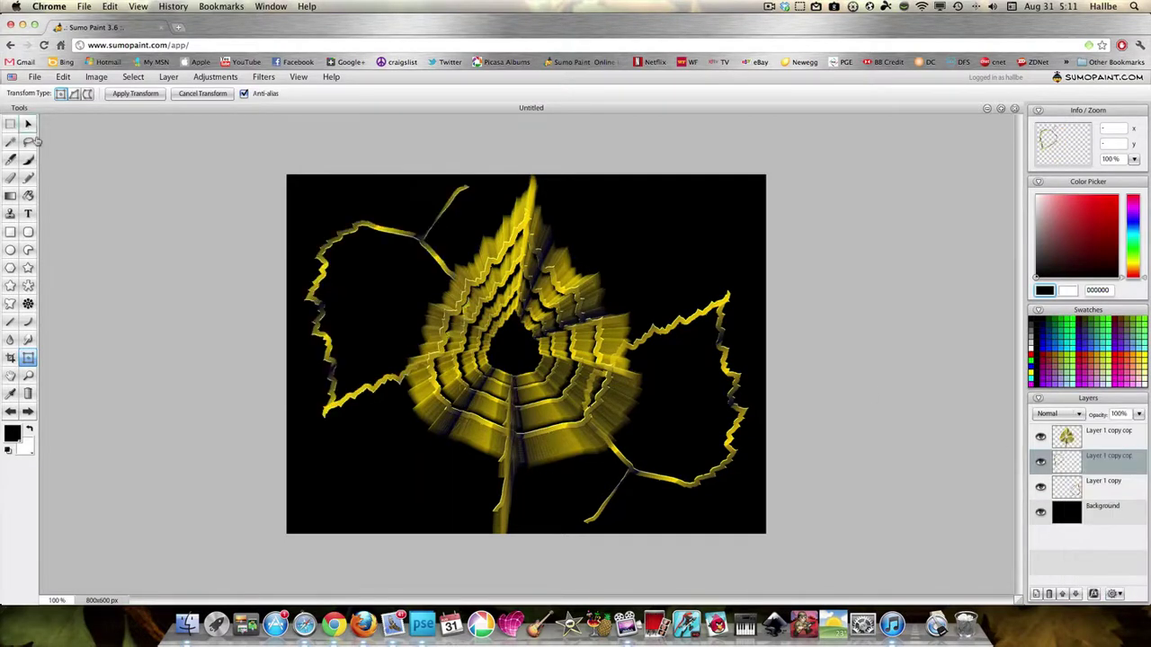
# - Free-transform the flipped outline copy, shrinking it and placing it in the canvas's upper-left corner
pyautogui.rightClick(416, 334)
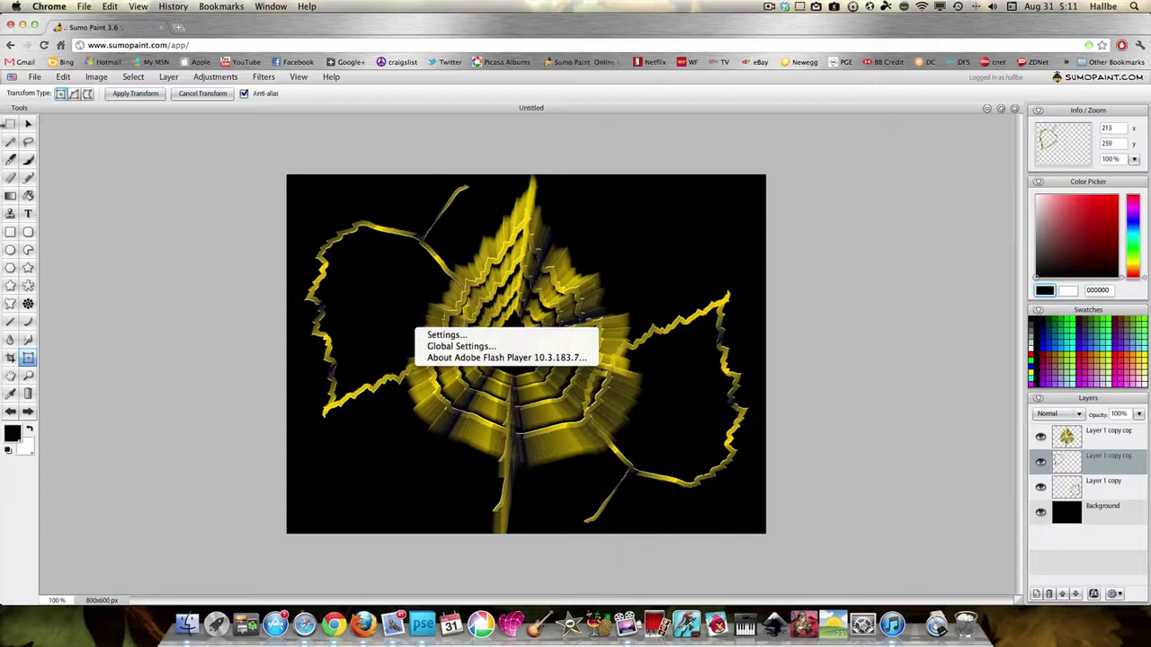
pyautogui.click(32, 126)
pyautogui.rightClick(355, 260)
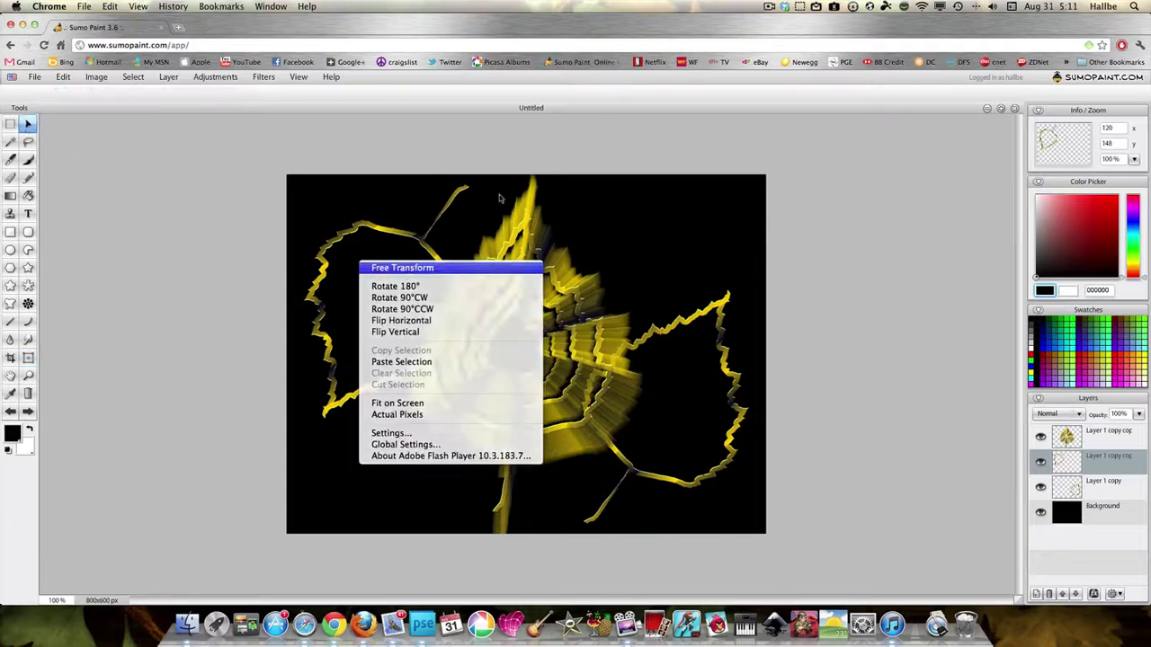
pyautogui.click(449, 267)
pyautogui.moveTo(473, 185); pyautogui.dragTo(420, 201)
pyautogui.moveTo(399, 244); pyautogui.dragTo(398, 233)
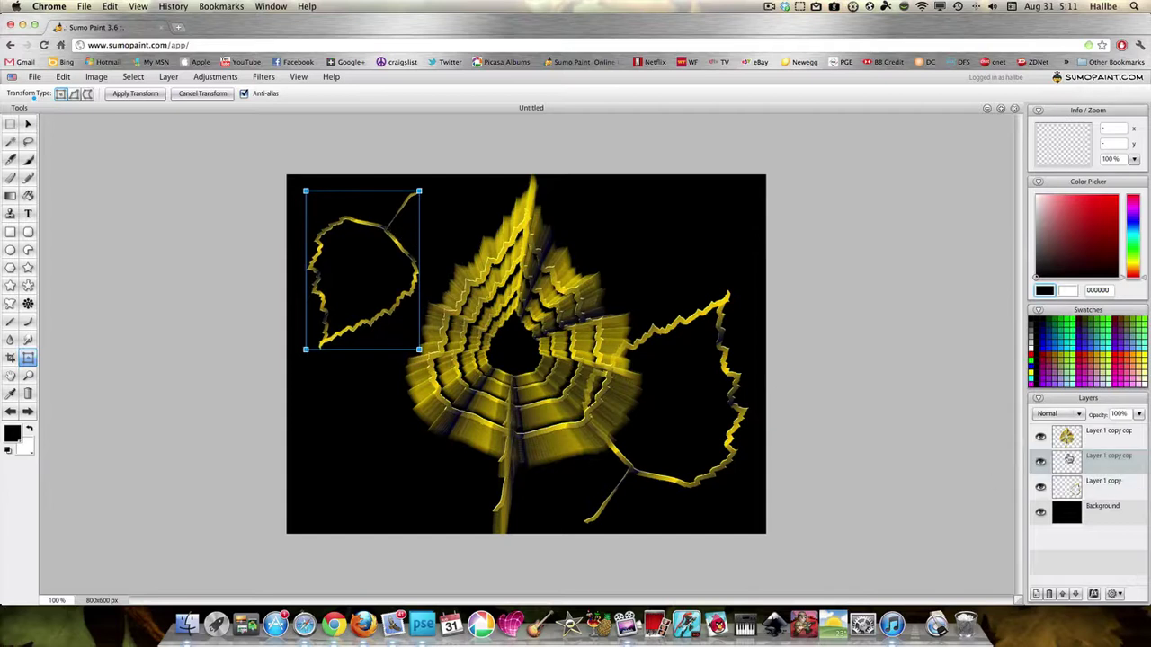
# - Shrink the original leaf outline, rotate it further clockwise and fit it into the canvas's lower-right corner
pyautogui.click(1050, 483)
pyautogui.rightClick(675, 377)
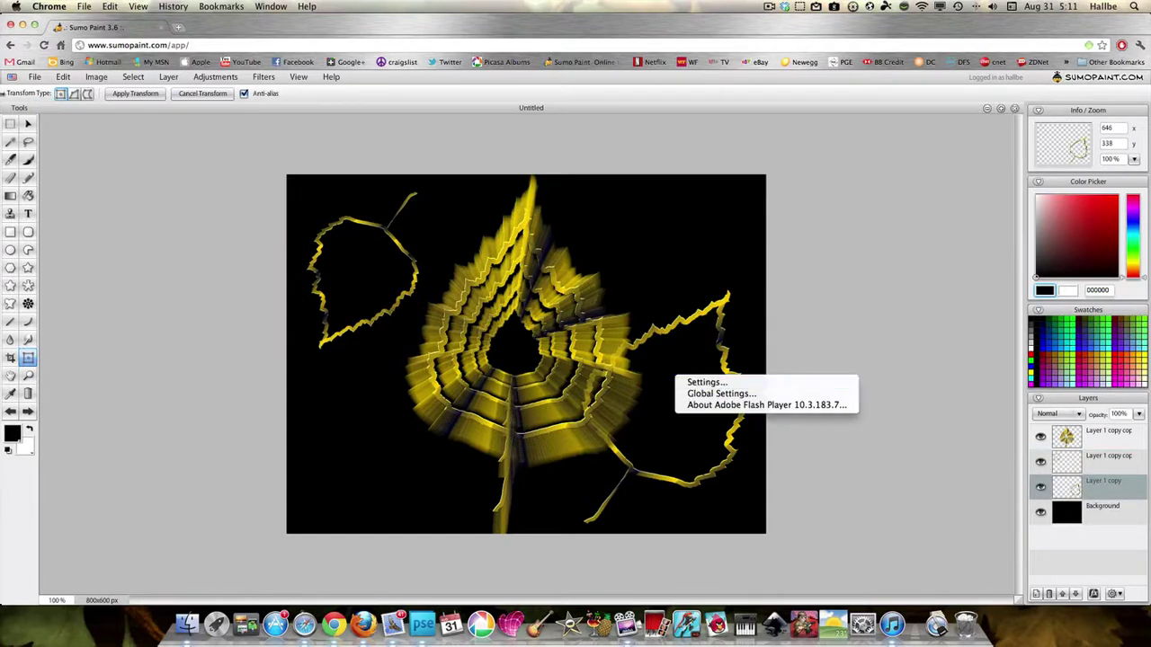
pyautogui.click(899, 432)
pyautogui.rightClick(710, 368)
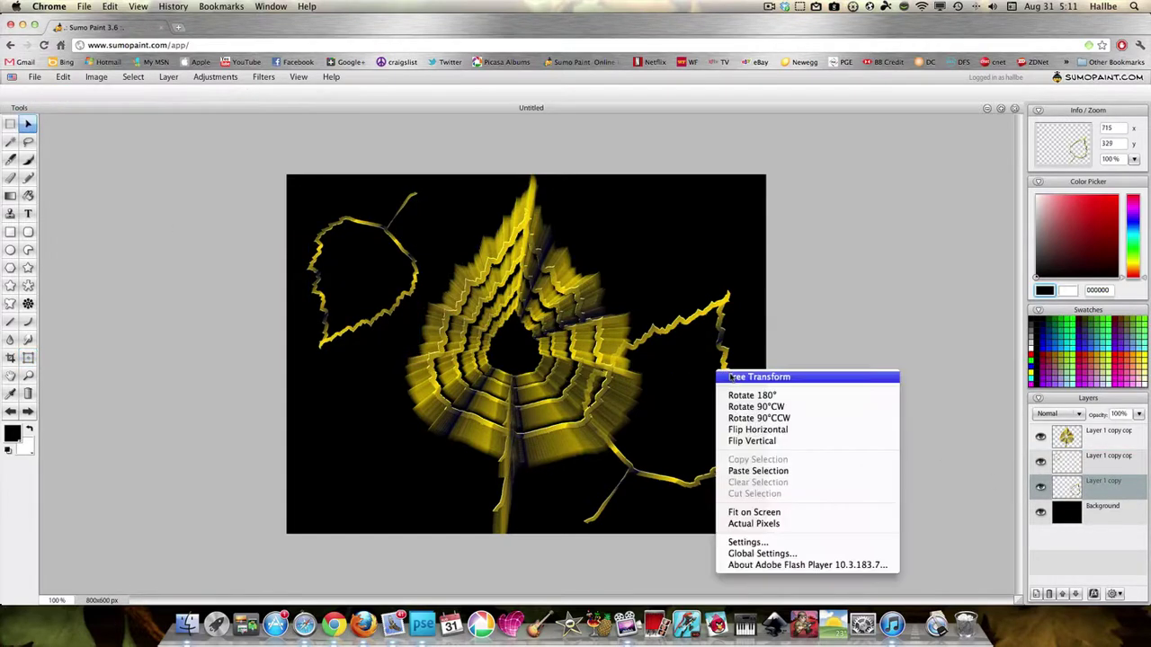
pyautogui.click(733, 375)
pyautogui.moveTo(760, 303); pyautogui.dragTo(706, 423)
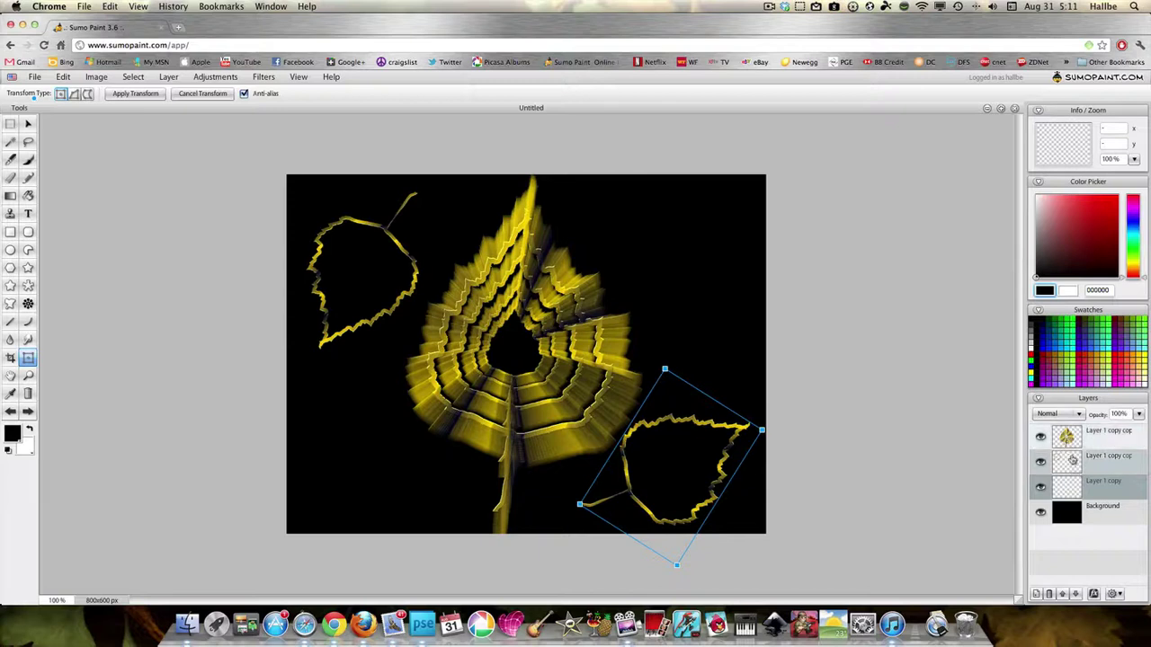
# - Duplicate the upper-left outline leaf, move the copy to the upper-right corner, and shrink and rotate it so its tip points to the upper left
pyautogui.rightClick(1070, 458)
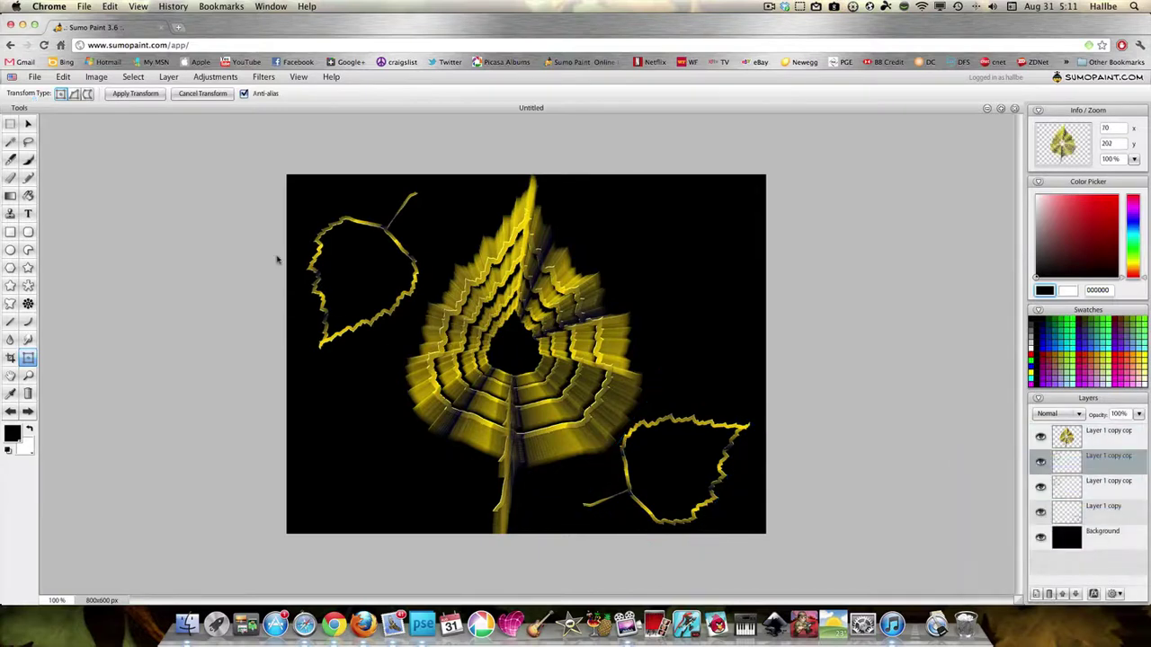
pyautogui.click(28, 123)
pyautogui.moveTo(380, 284); pyautogui.dragTo(672, 275)
pyautogui.rightClick(673, 275)
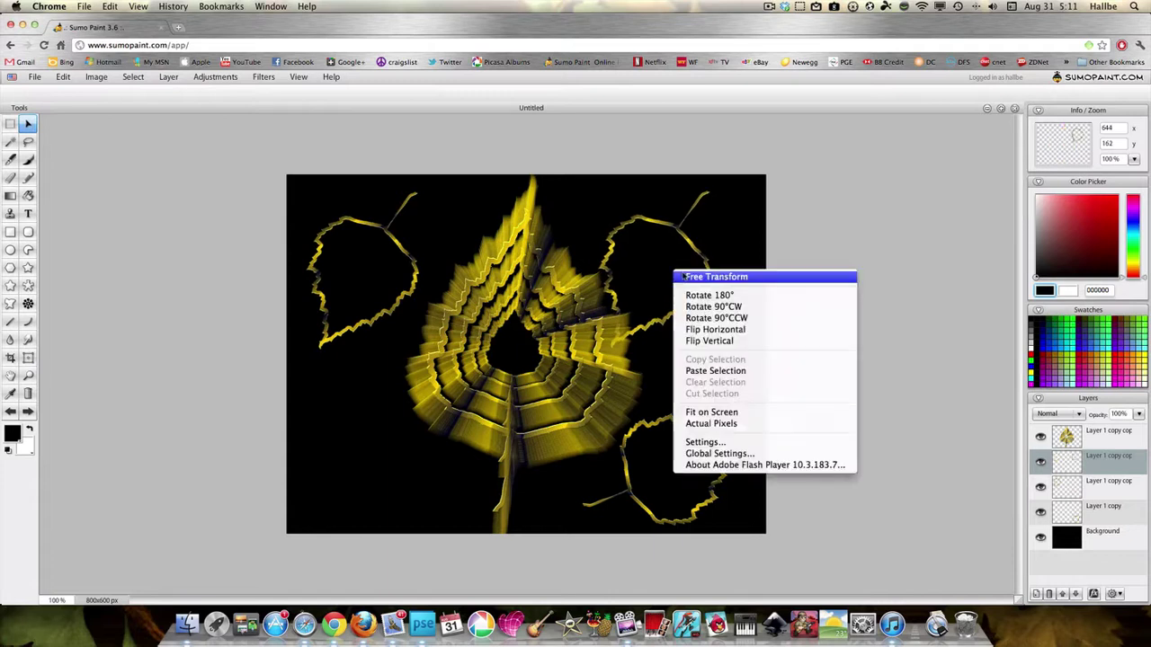
pyautogui.click(683, 275)
pyautogui.moveTo(725, 203); pyautogui.dragTo(688, 328)
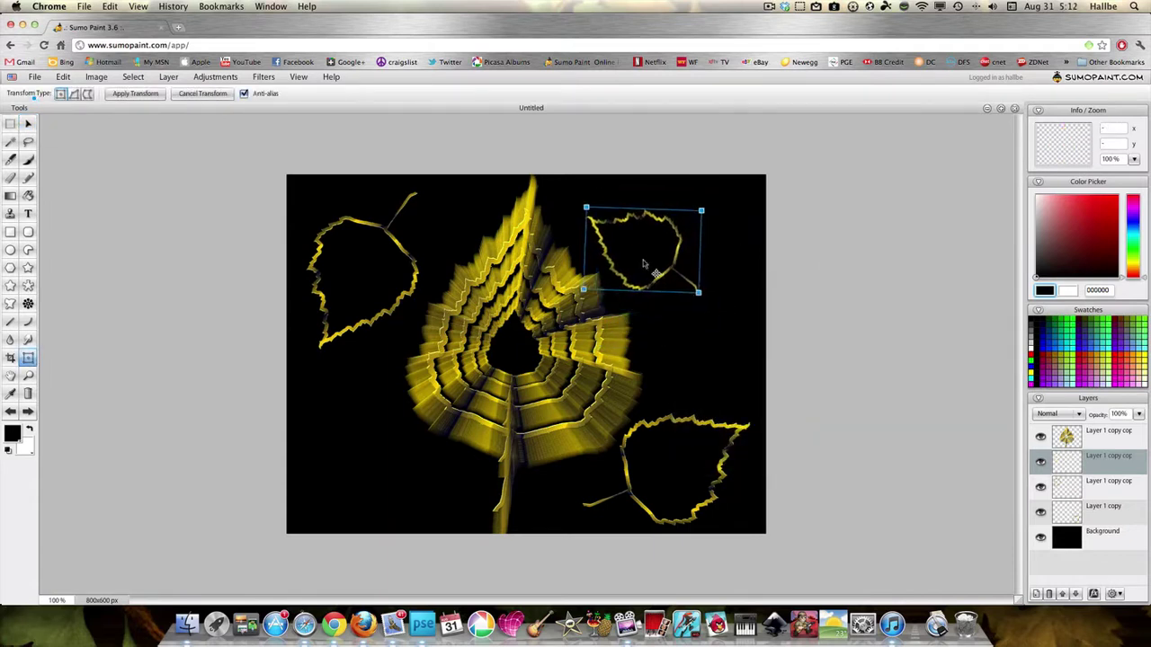
pyautogui.moveTo(643, 263); pyautogui.dragTo(646, 252)
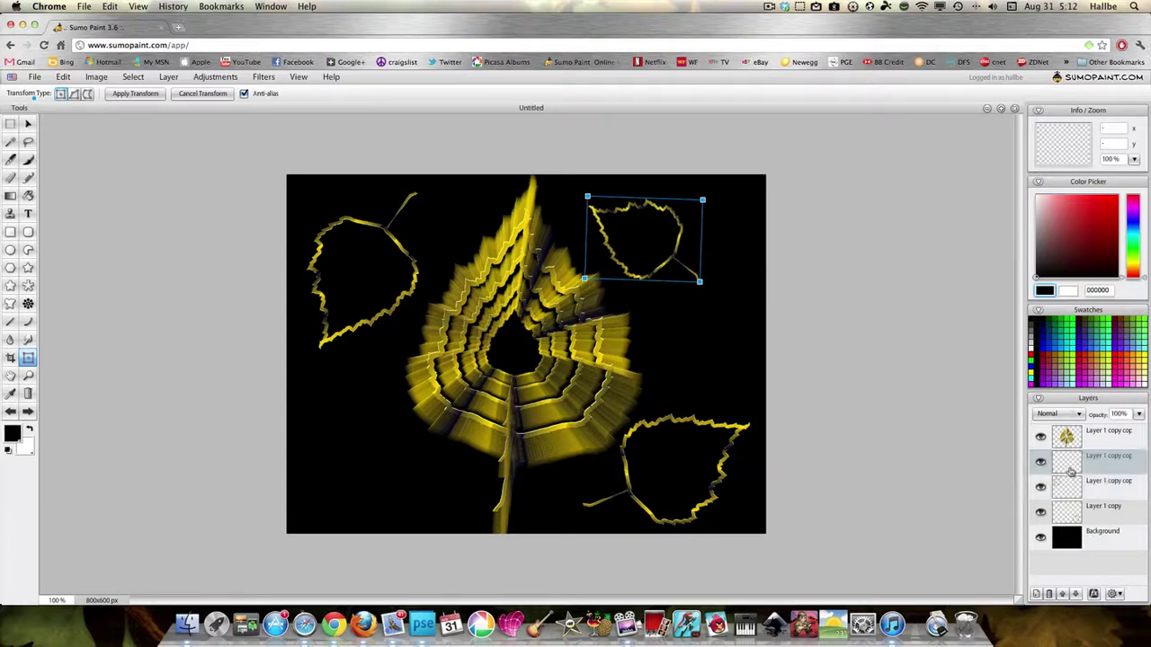
# - Duplicate the upper-right outline leaf, move the copy to the lower-left corner, shrink it and rotate it to stand nearly upright
pyautogui.rightClick(1071, 465)
pyautogui.click(1070, 468)
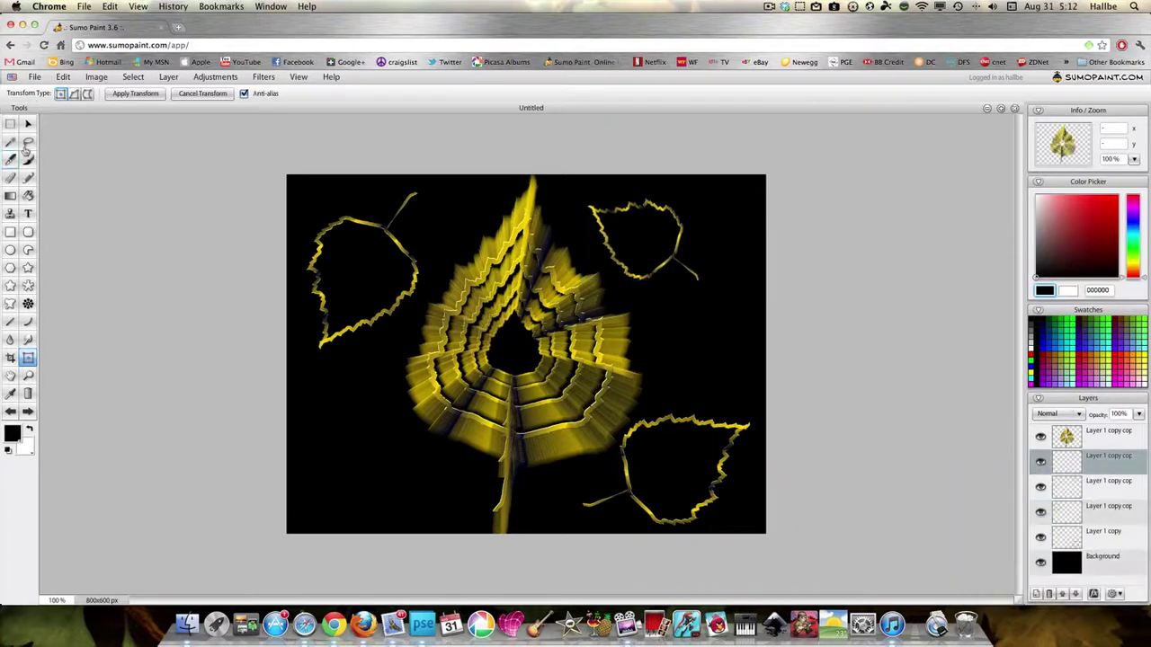
pyautogui.click(28, 125)
pyautogui.moveTo(650, 256); pyautogui.dragTo(375, 472)
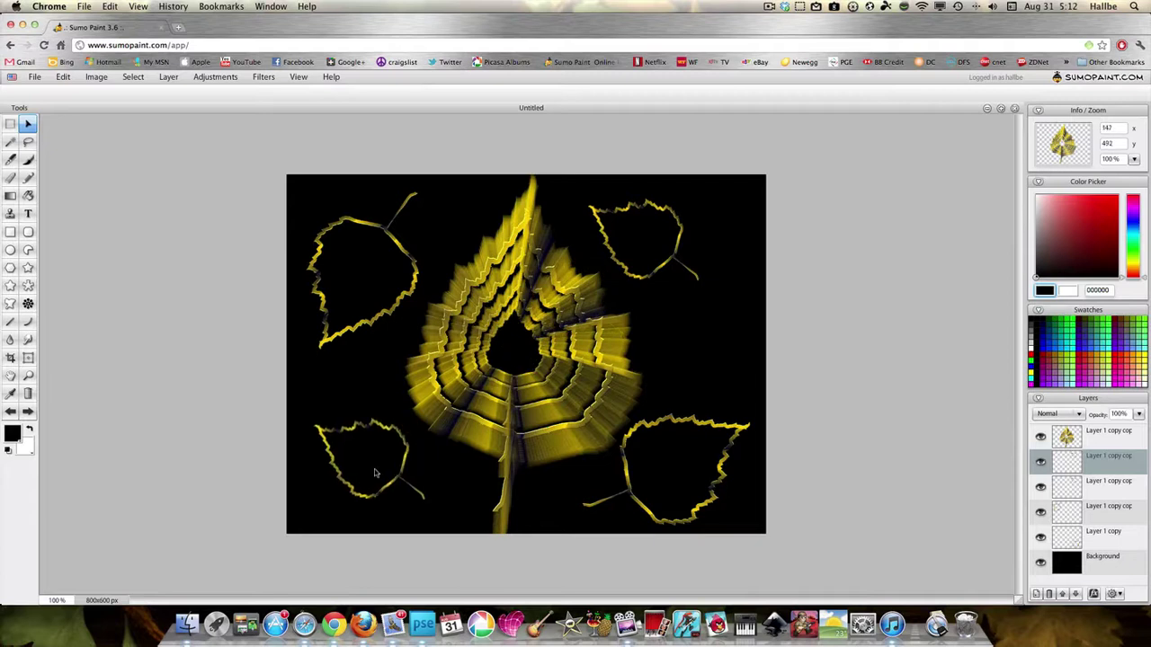
pyautogui.rightClick(384, 473)
pyautogui.click(397, 474)
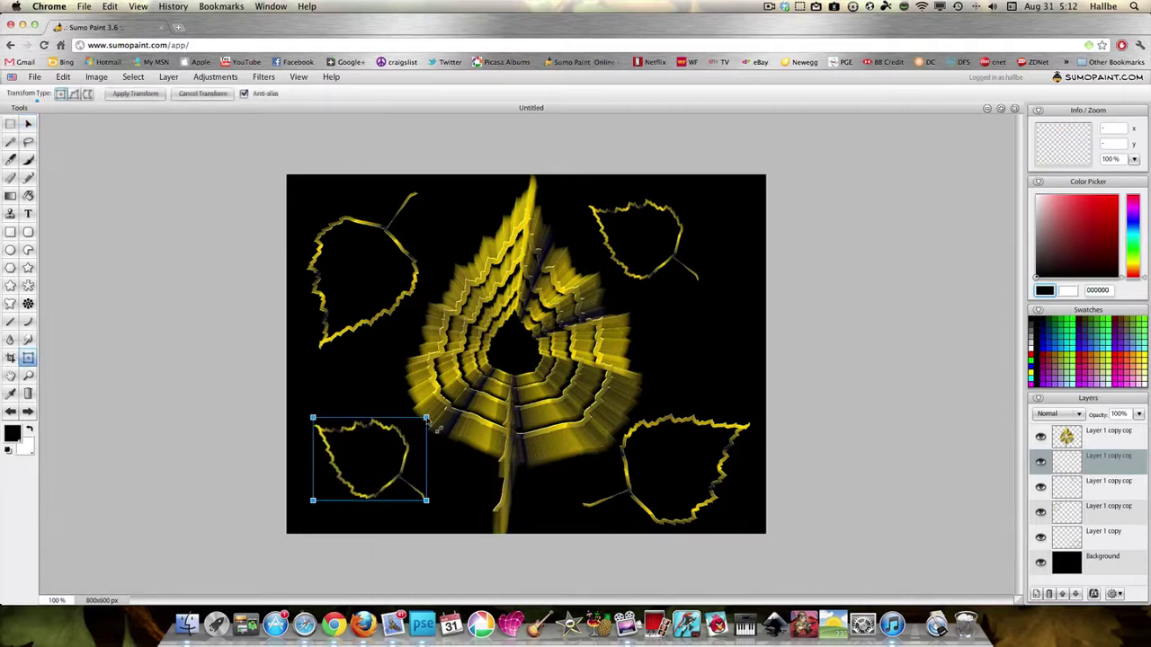
pyautogui.moveTo(427, 417); pyautogui.dragTo(407, 490)
# - Duplicate the upper-left outline leaf, then shrink and rotate the copy upright to fit inside the large leaf's central hole, applying the transform
pyautogui.rightClick(1070, 510)
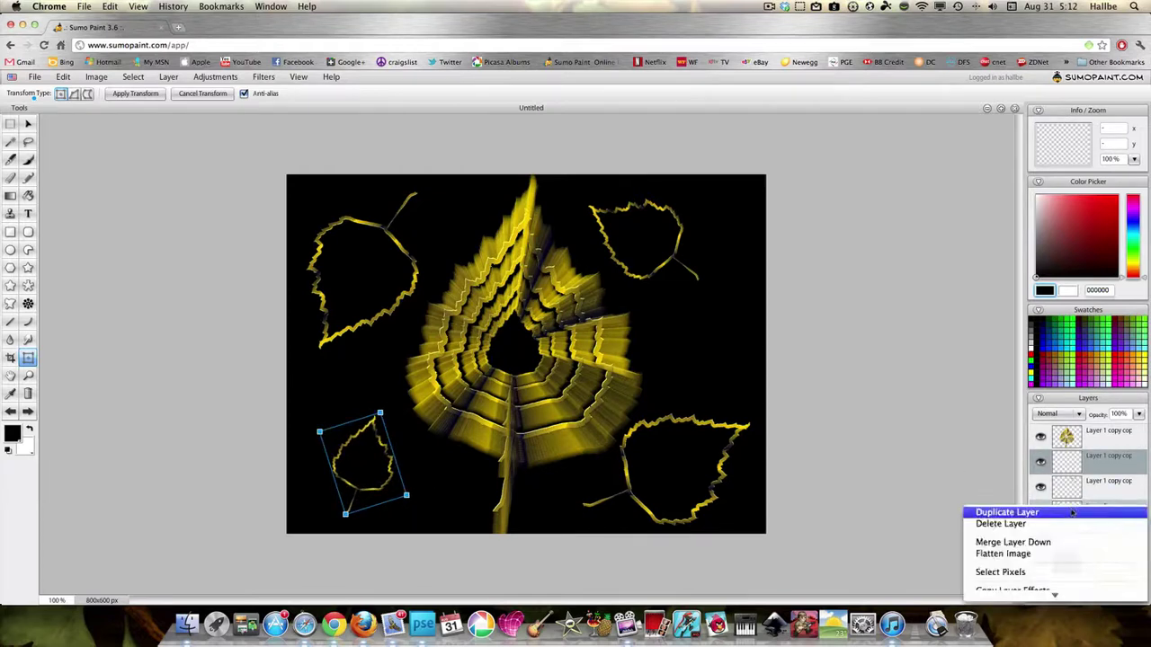
pyautogui.click(1070, 511)
pyautogui.click(28, 123)
pyautogui.moveTo(368, 270); pyautogui.dragTo(479, 442)
pyautogui.rightClick(479, 442)
pyautogui.click(496, 448)
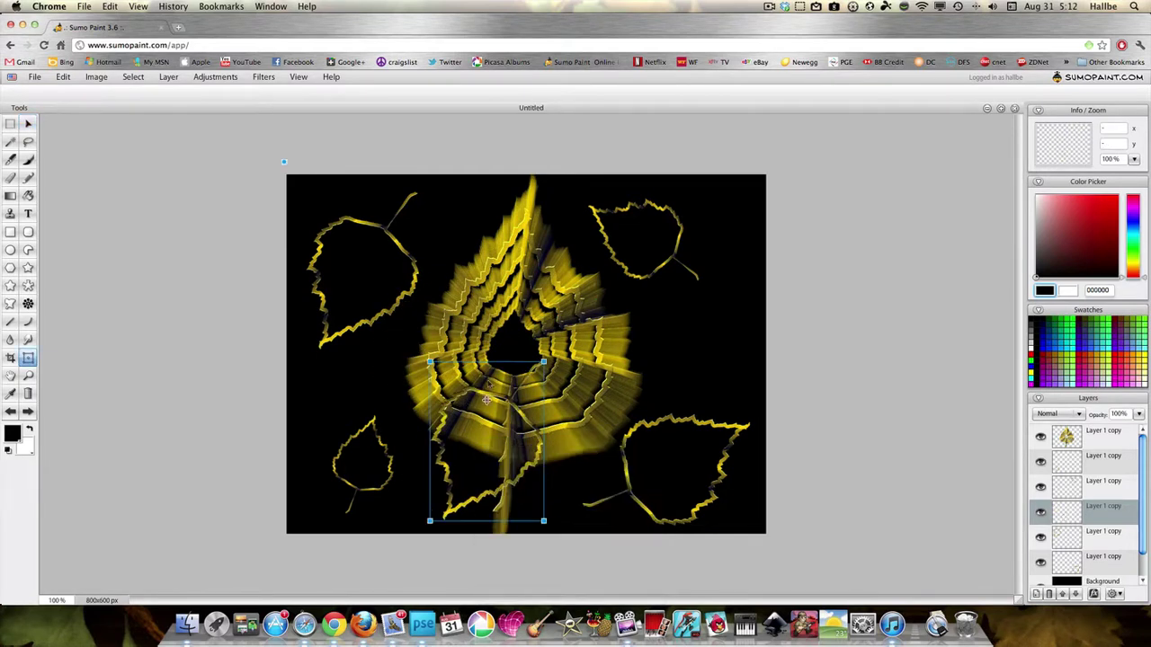
pyautogui.moveTo(543, 386); pyautogui.dragTo(517, 411)
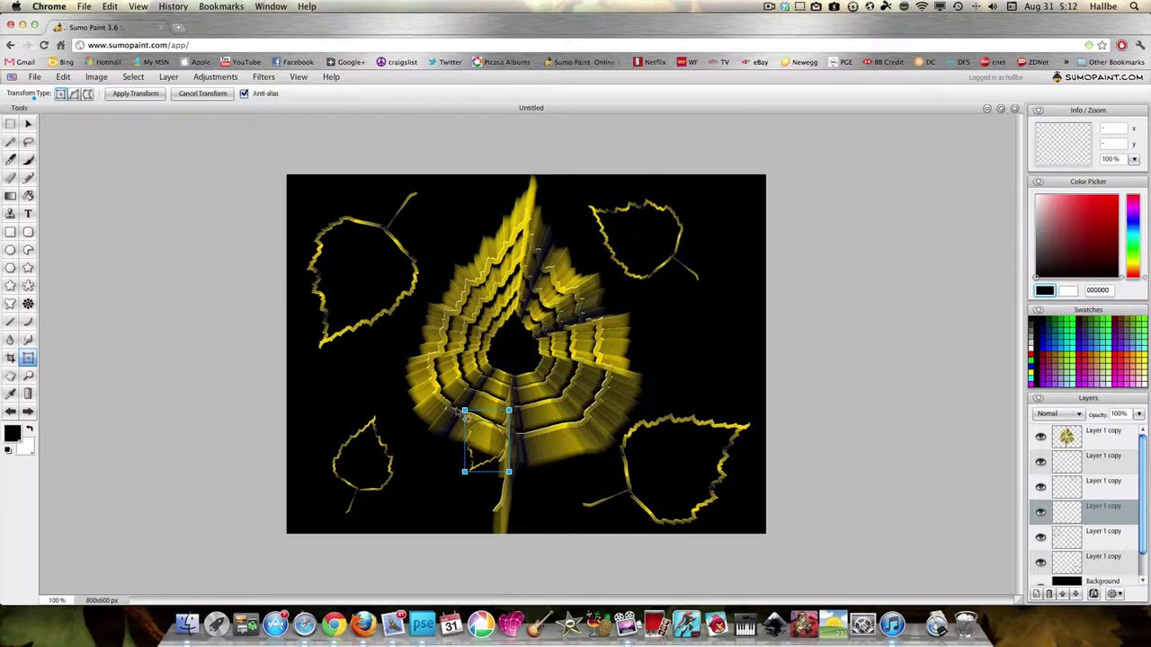
pyautogui.moveTo(527, 483); pyautogui.dragTo(538, 371)
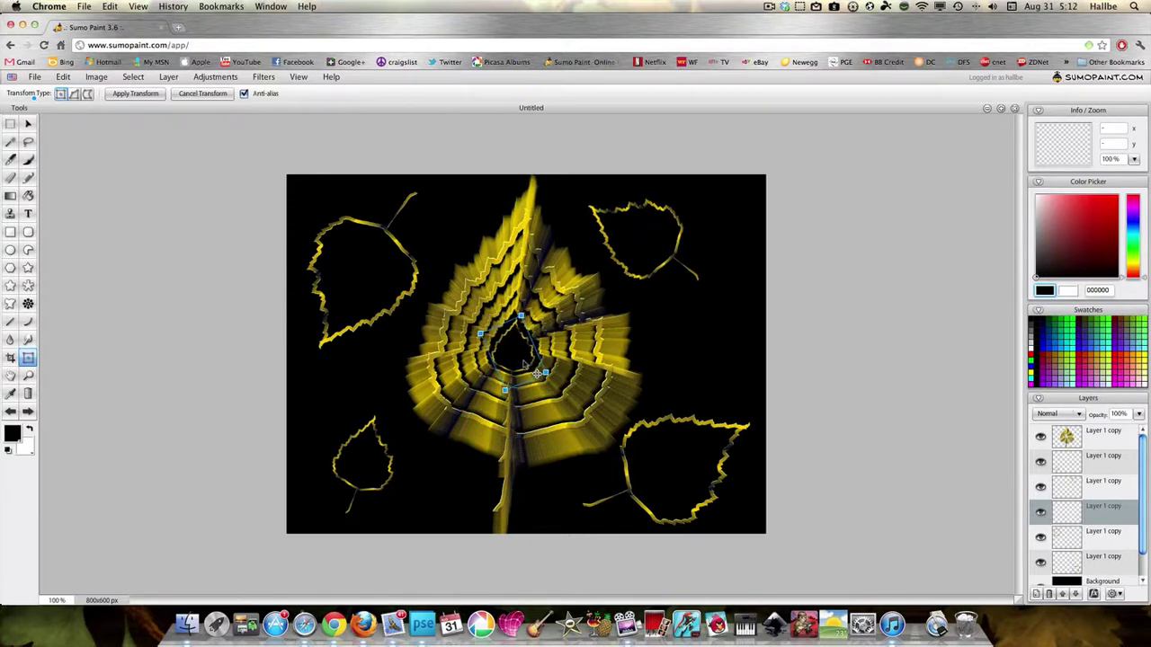
pyautogui.moveTo(529, 325); pyautogui.dragTo(521, 349)
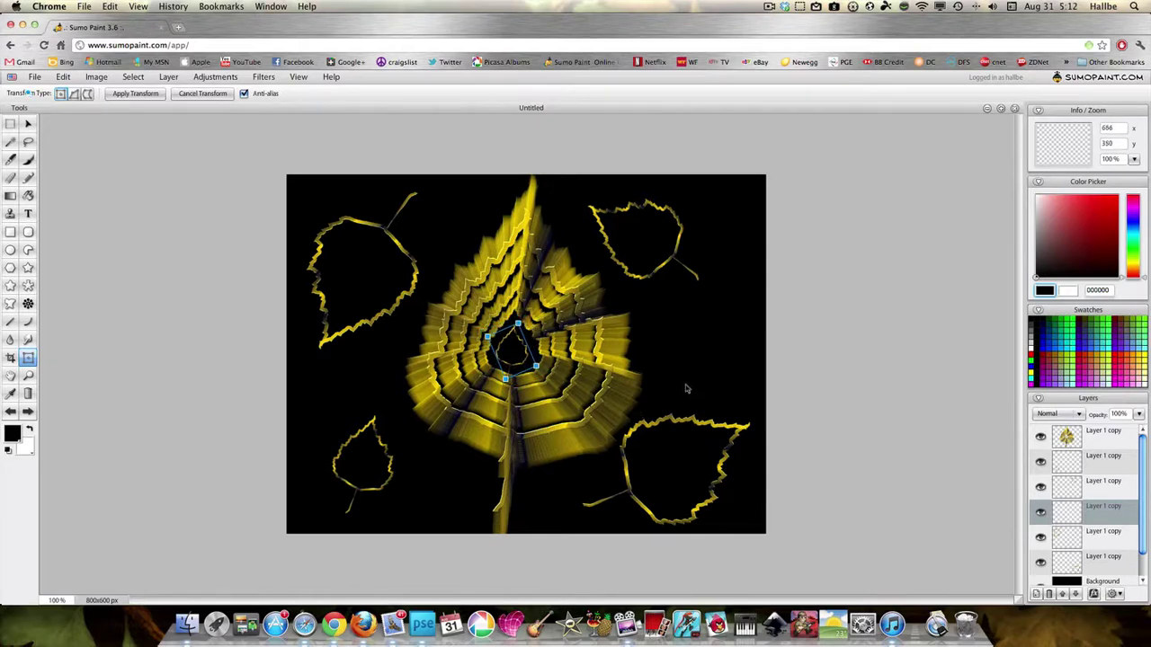
pyautogui.doubleClick(1102, 481)
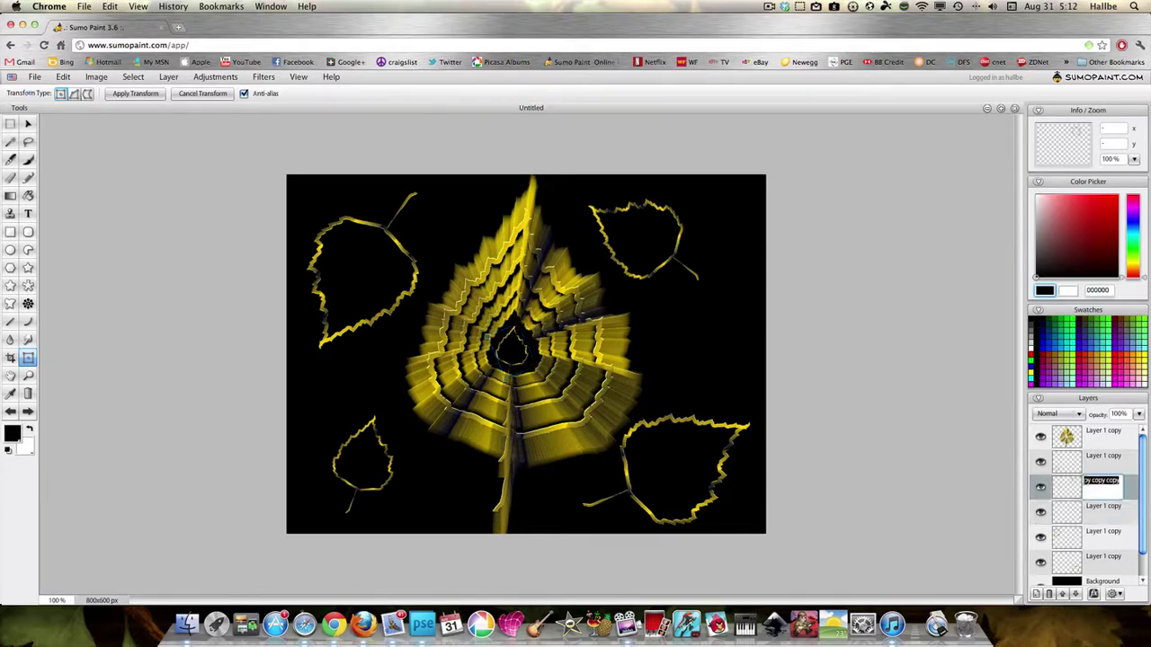
pyautogui.press('Return')
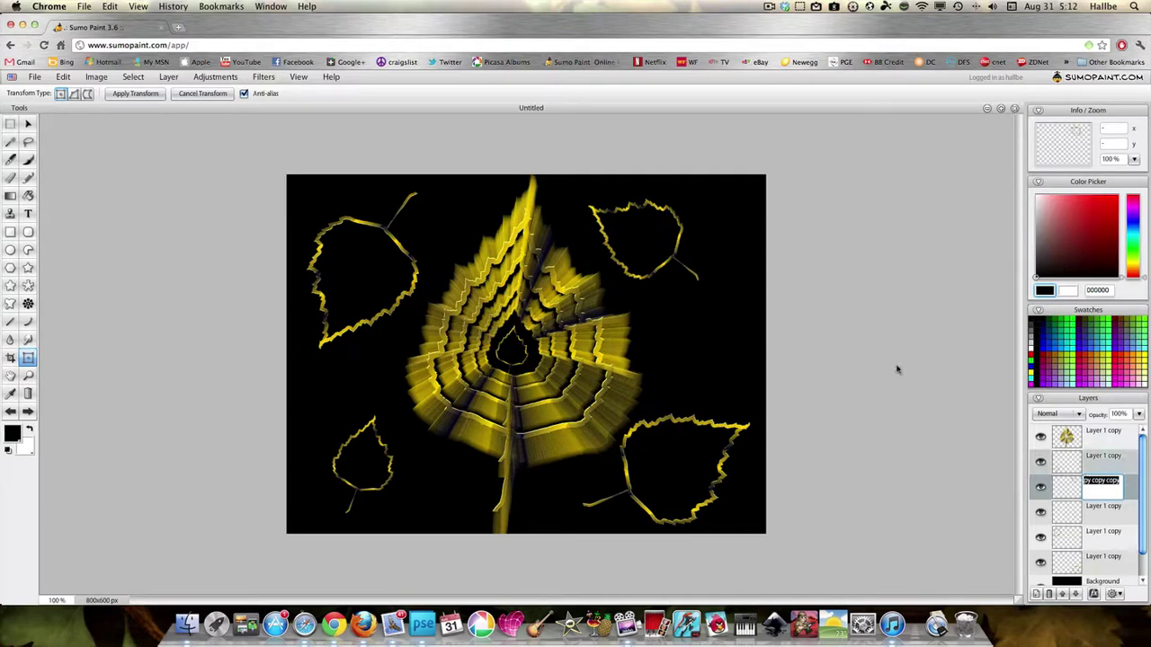
# - Fill the Background layer with a gold-to-black gradient drawn from the large leaf's centre toward the lower-right corner
pyautogui.scroll(-1, 1079, 557)
pyautogui.hotkey('ctrl', 'Up')
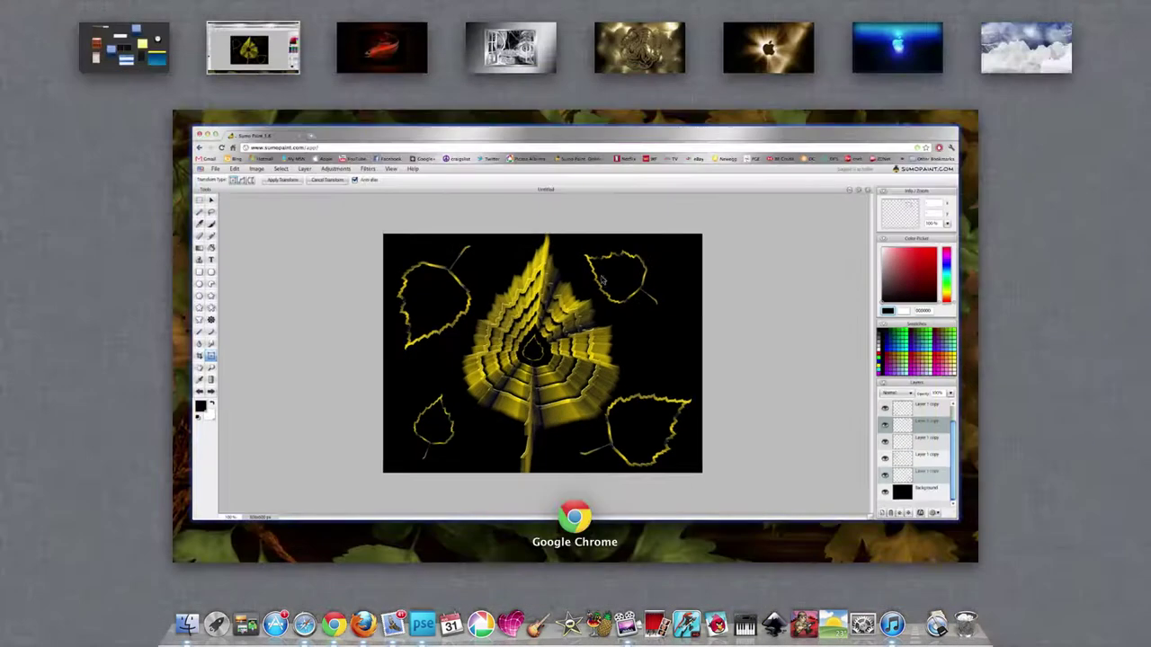
pyautogui.press('Escape')
pyautogui.click(1077, 563)
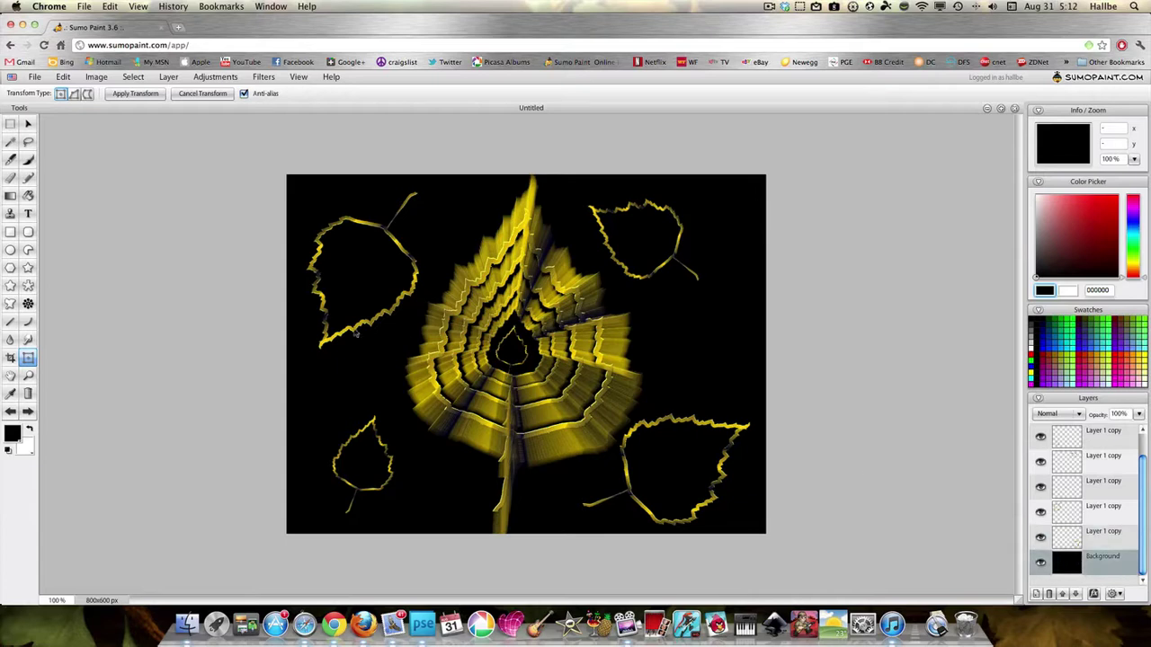
pyautogui.click(10, 196)
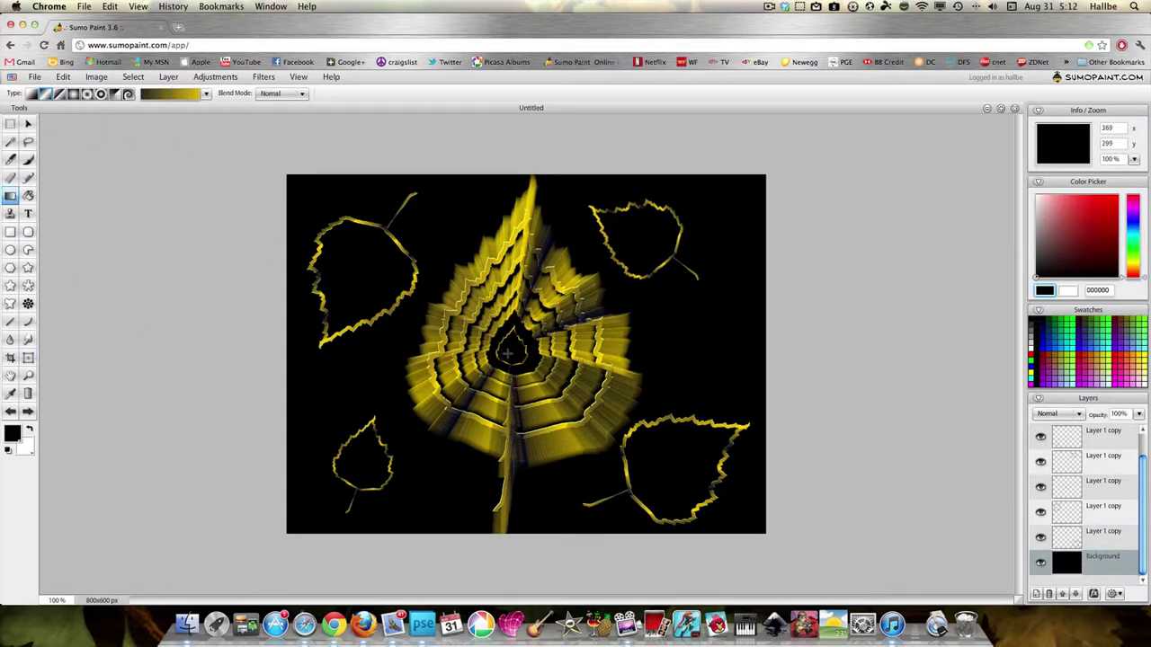
pyautogui.moveTo(508, 354); pyautogui.dragTo(746, 500)
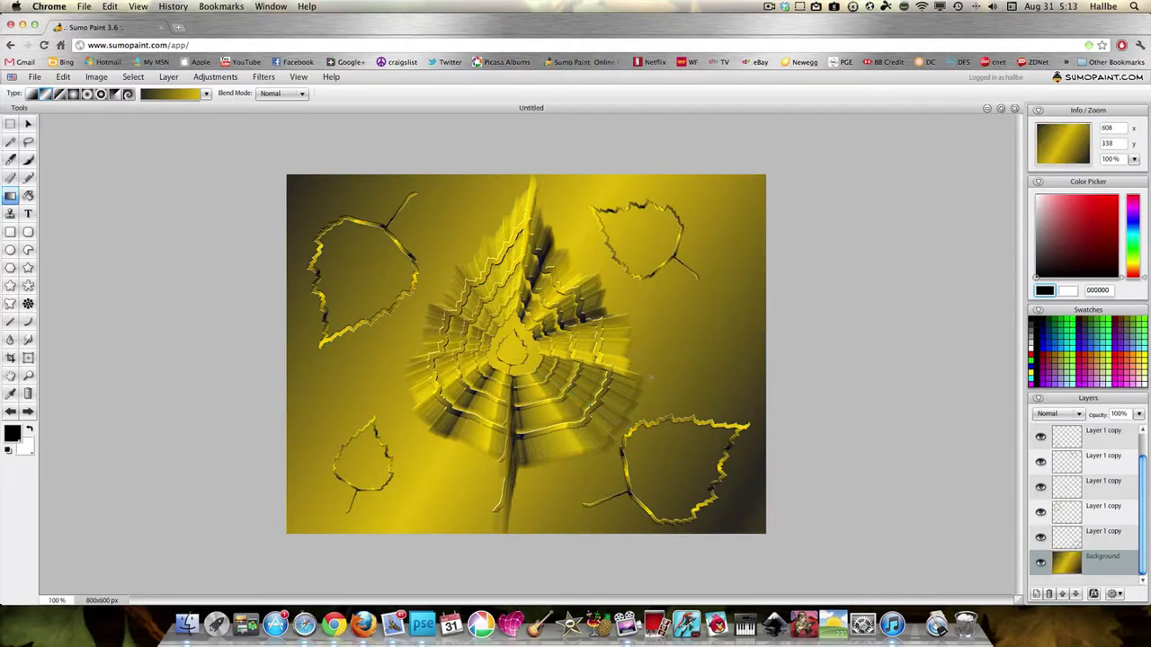
# - Start a Halftone Pattern filter on the Background layer using hexagon shapes, with Frame Shape and Double Pattern enabled
pyautogui.click(262, 77)
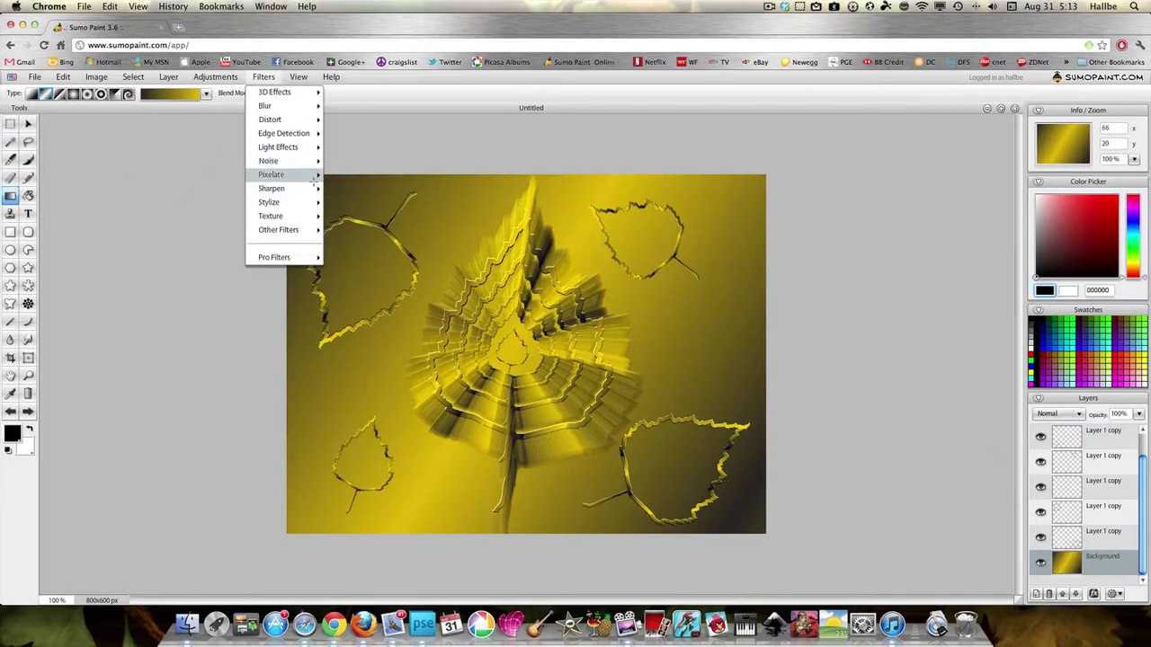
pyautogui.moveTo(313, 176)
pyautogui.click(369, 206)
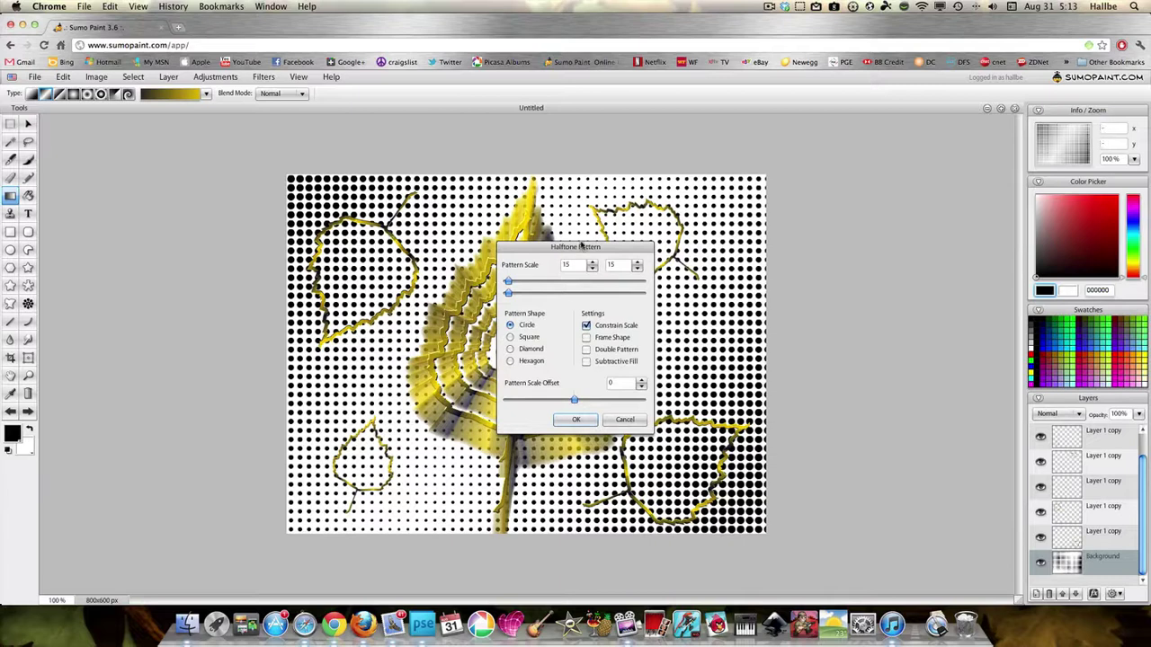
pyautogui.moveTo(581, 245); pyautogui.dragTo(871, 228)
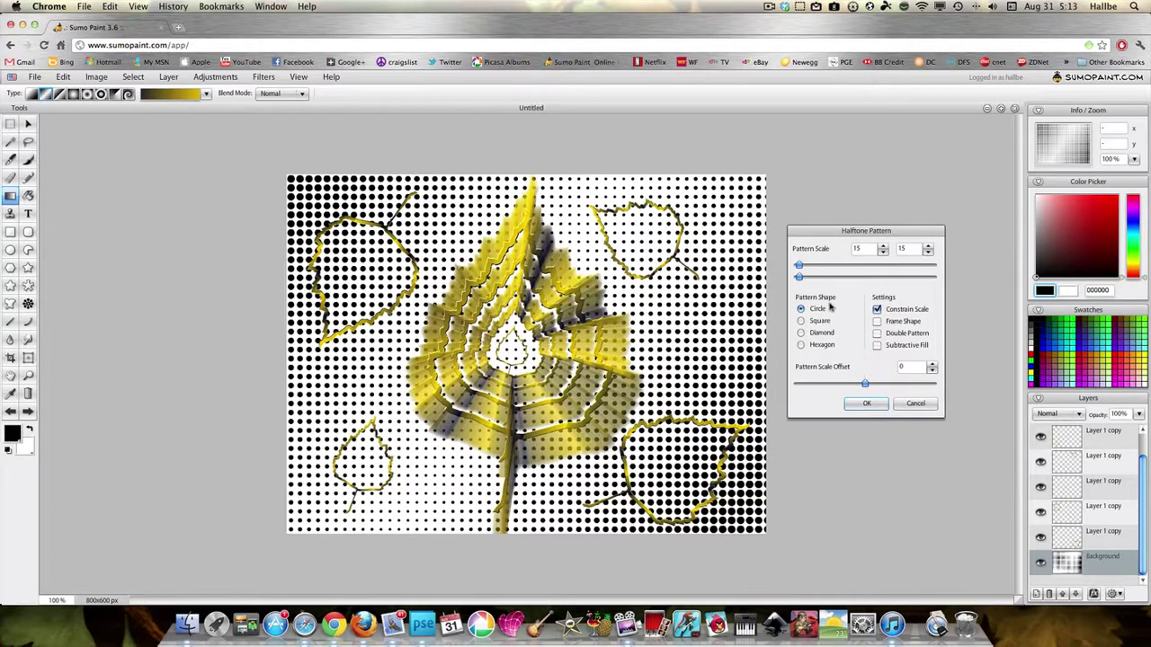
pyautogui.moveTo(799, 278); pyautogui.dragTo(797, 279)
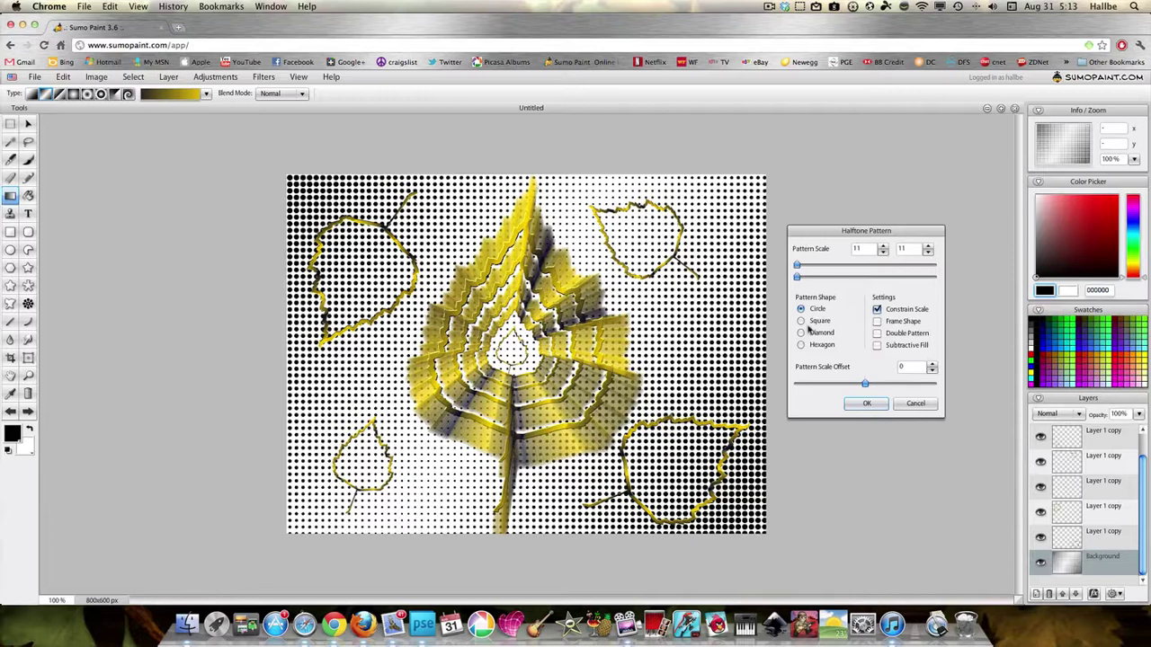
pyautogui.click(801, 322)
pyautogui.click(801, 334)
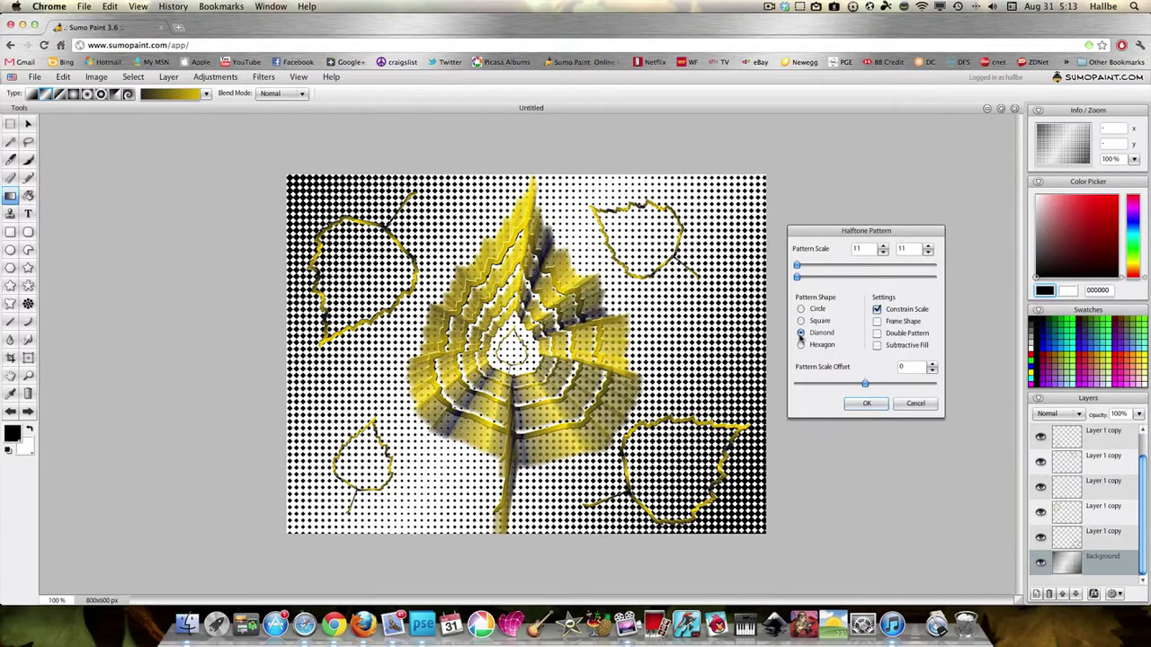
pyautogui.click(801, 346)
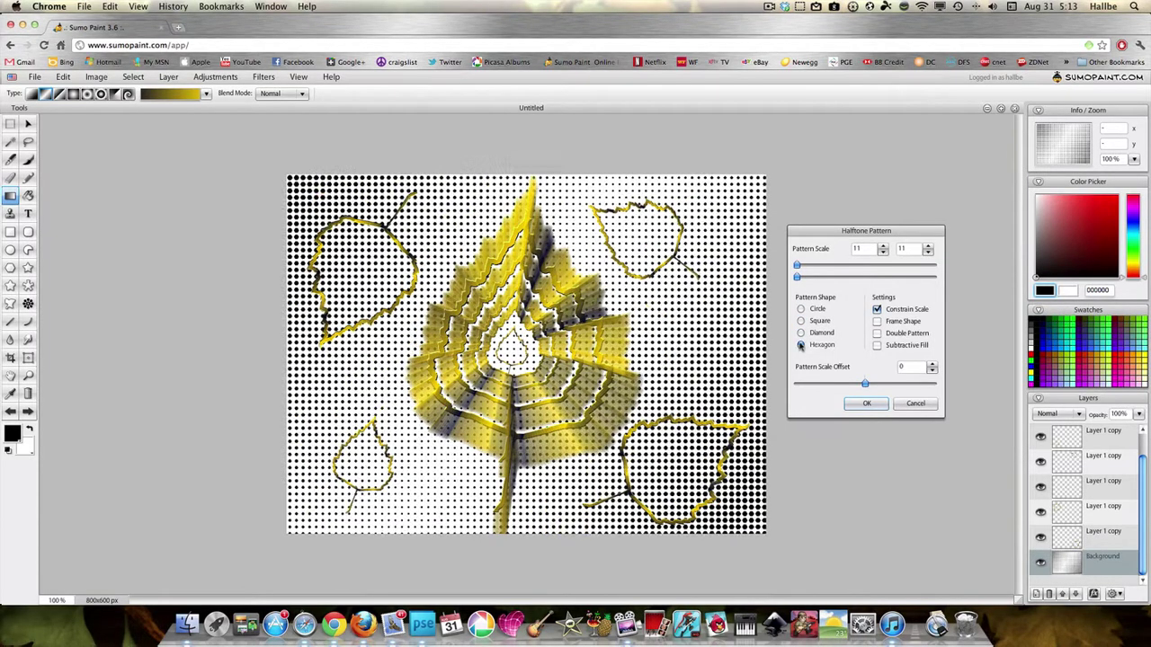
pyautogui.click(876, 321)
pyautogui.click(876, 333)
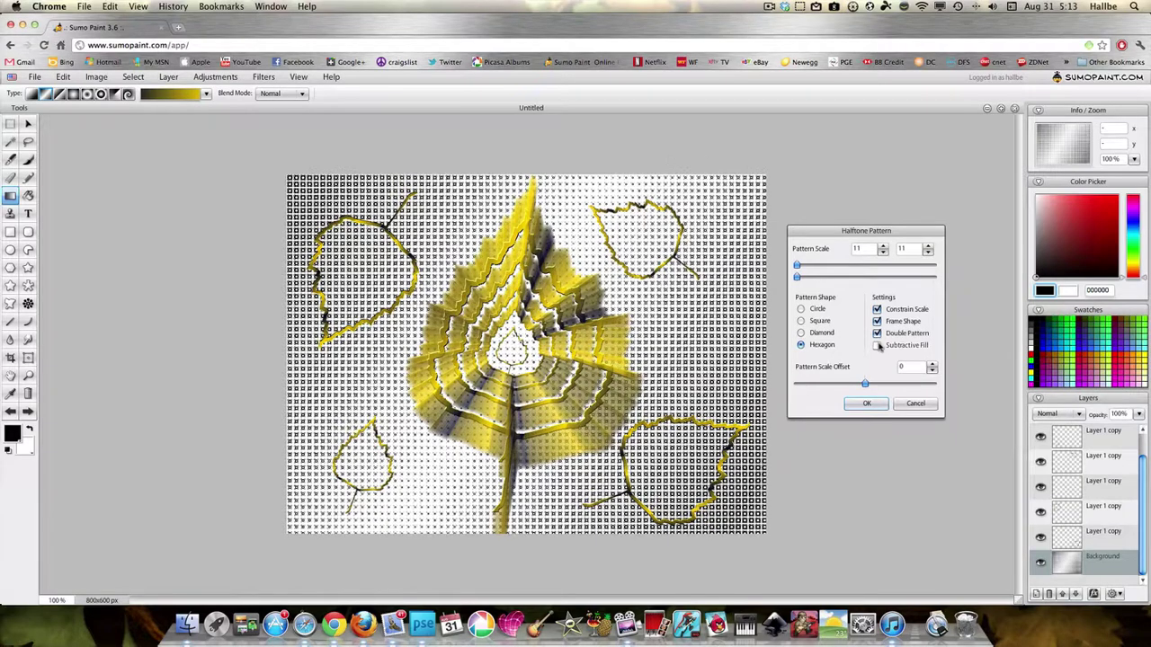
# - Set the halftone pattern scale to 10 by 10 with the Hexagon shape and apply the filter
pyautogui.moveTo(798, 270); pyautogui.dragTo(794, 278)
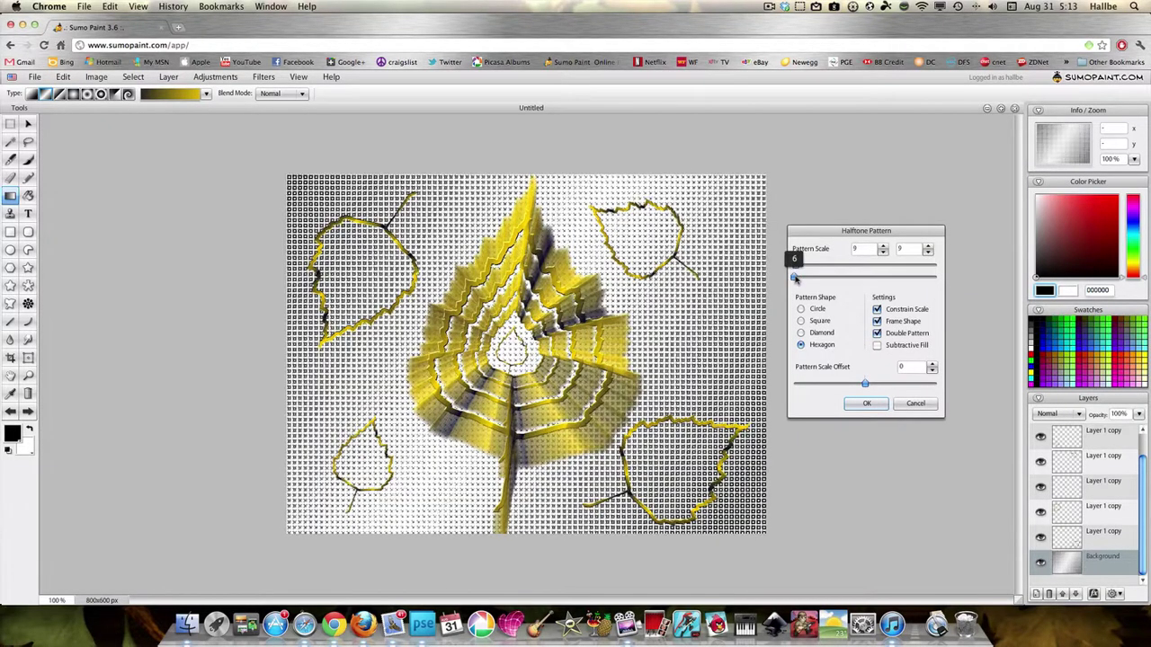
pyautogui.click(801, 333)
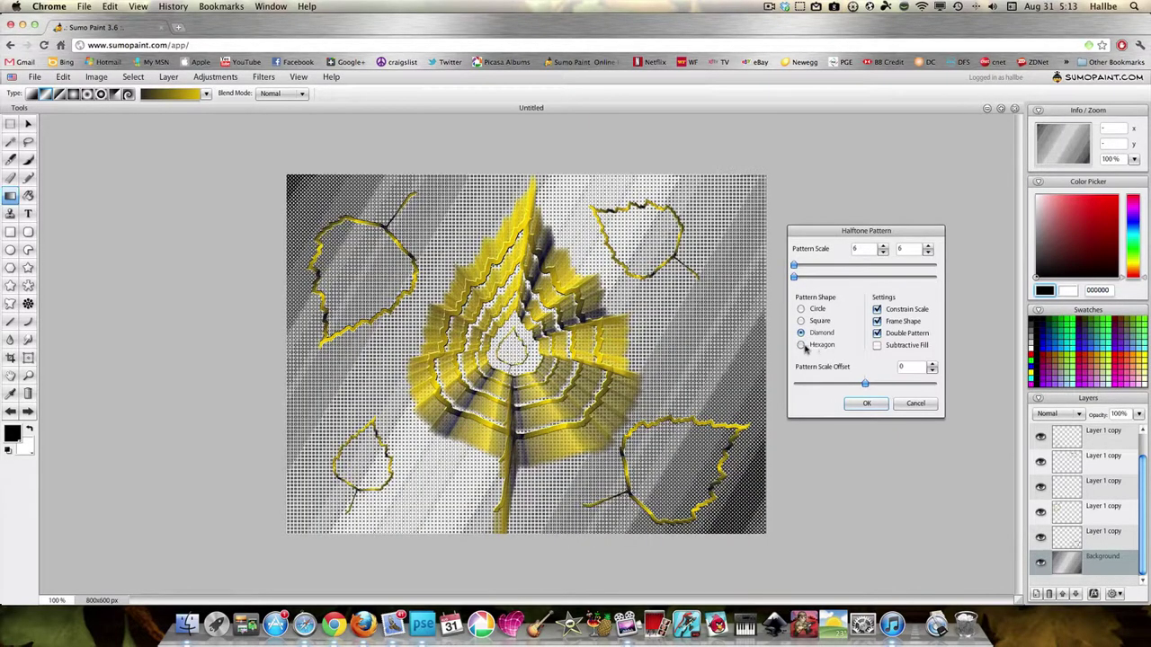
pyautogui.press('Down')
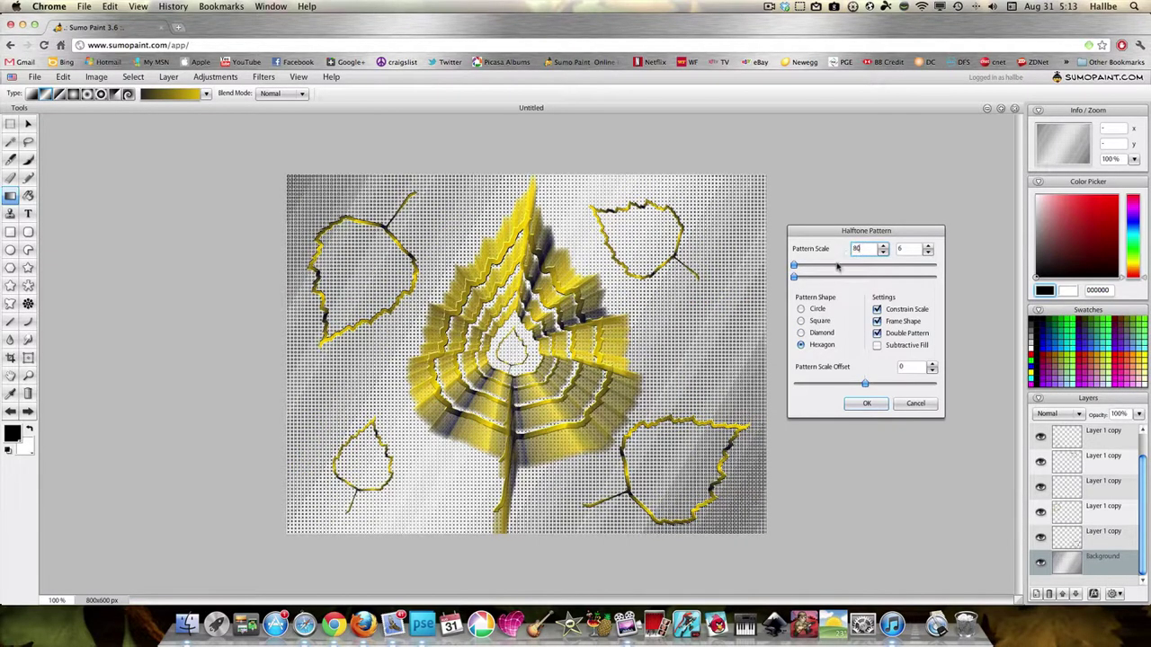
pyautogui.click(794, 268)
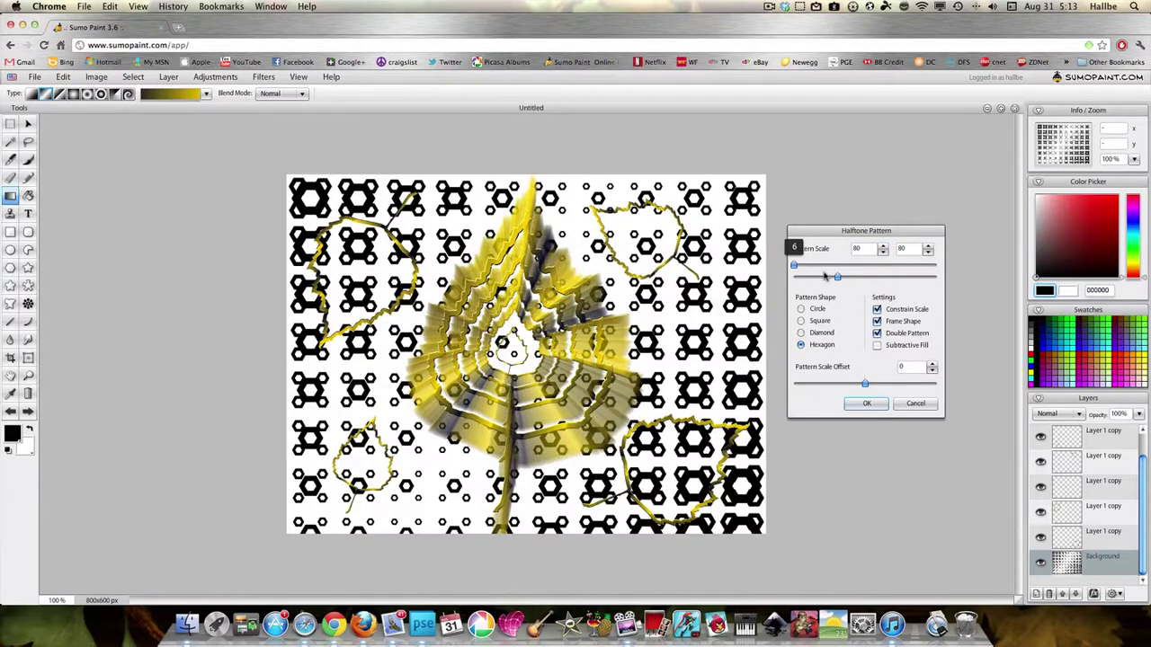
pyautogui.moveTo(837, 276); pyautogui.dragTo(796, 279)
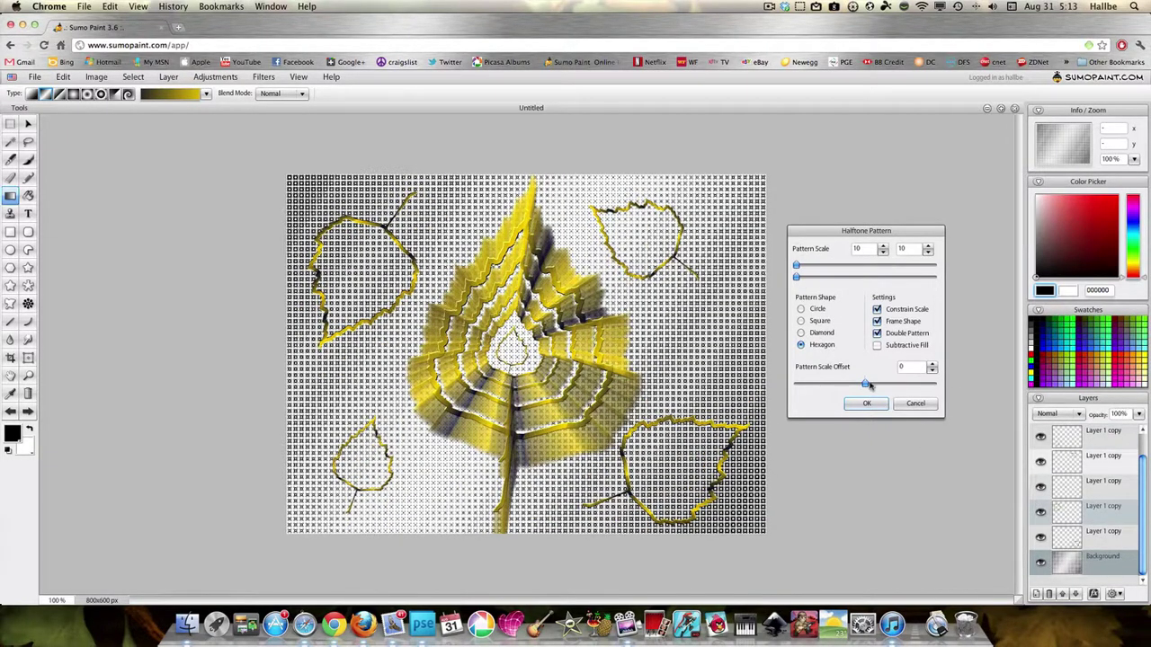
pyautogui.click(865, 402)
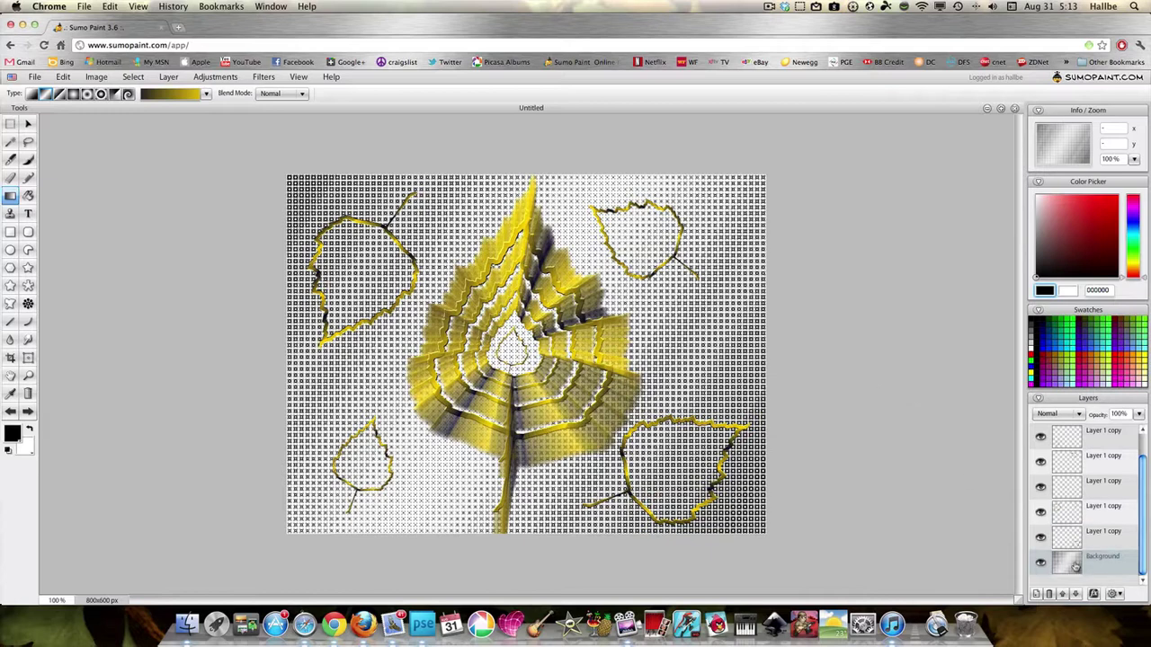
# - Colorize the Background layer with Hue/Saturation, using hue -116, saturation 18 and brightness -218
pyautogui.click(206, 79)
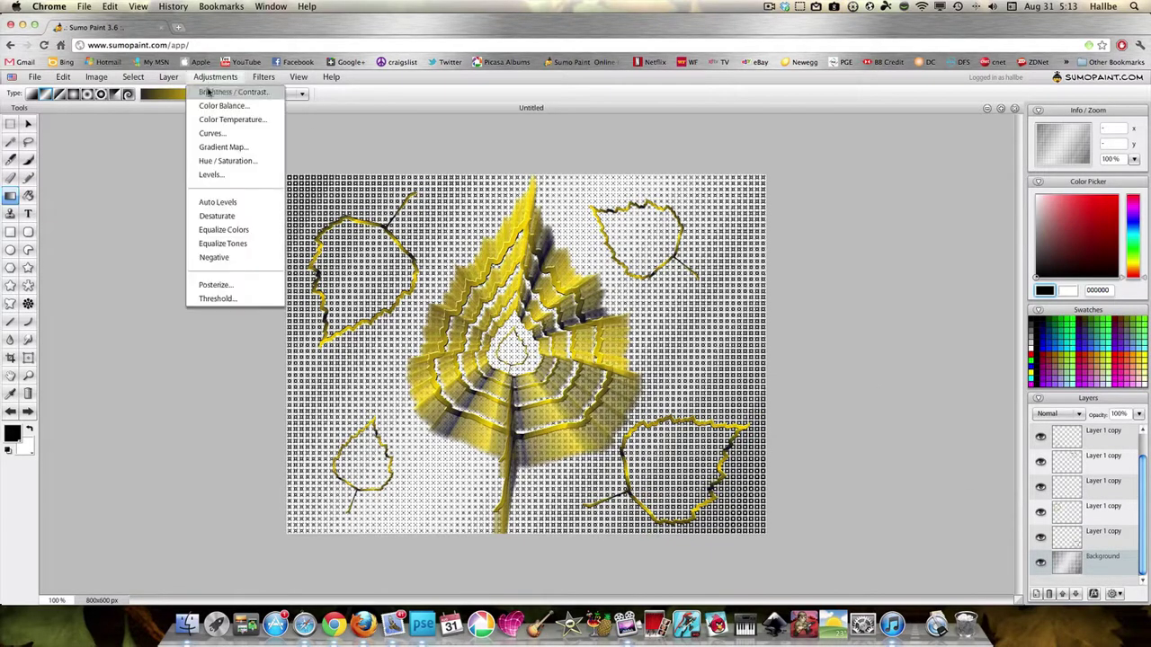
pyautogui.click(215, 160)
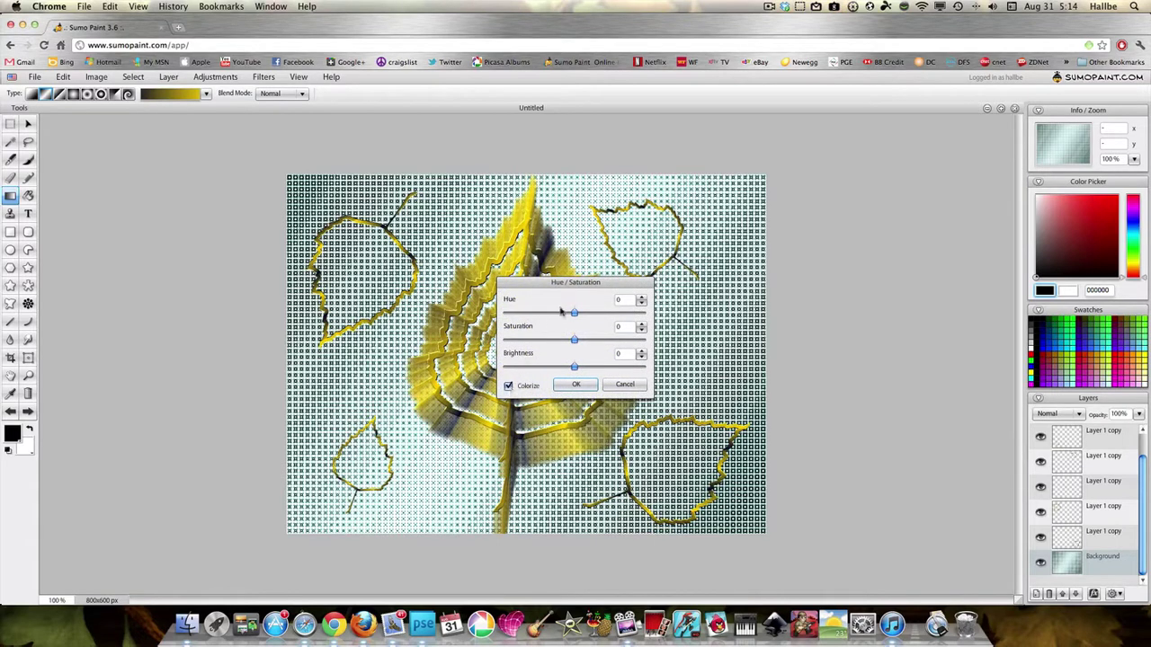
pyautogui.moveTo(573, 314); pyautogui.dragTo(517, 317)
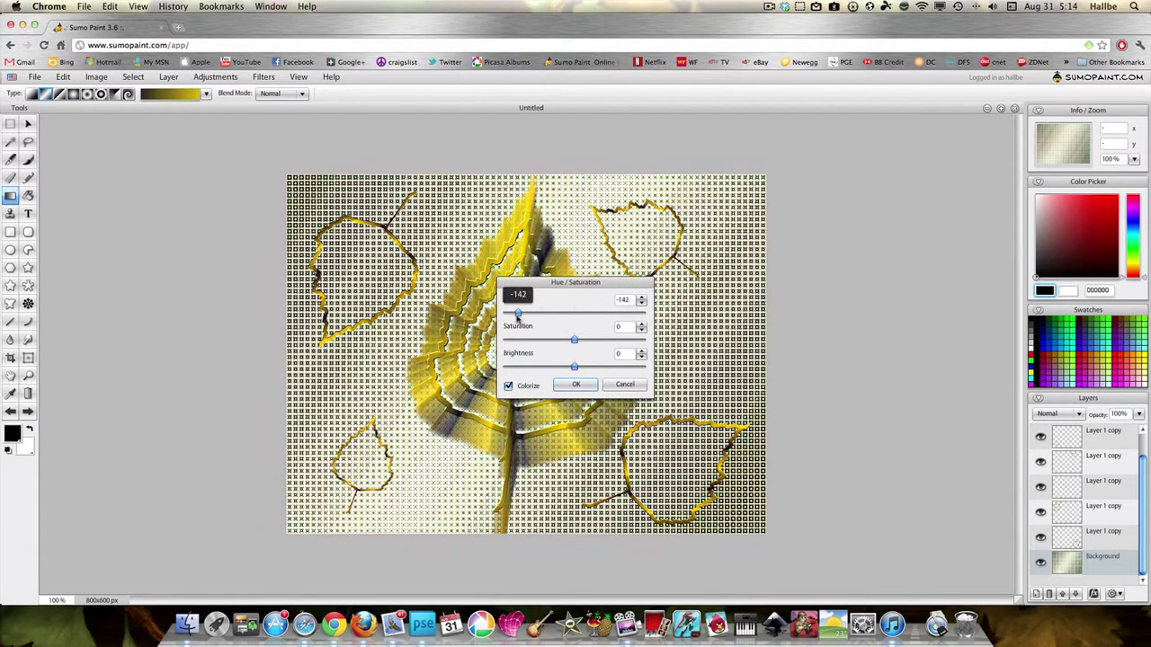
pyautogui.moveTo(574, 366); pyautogui.dragTo(528, 368)
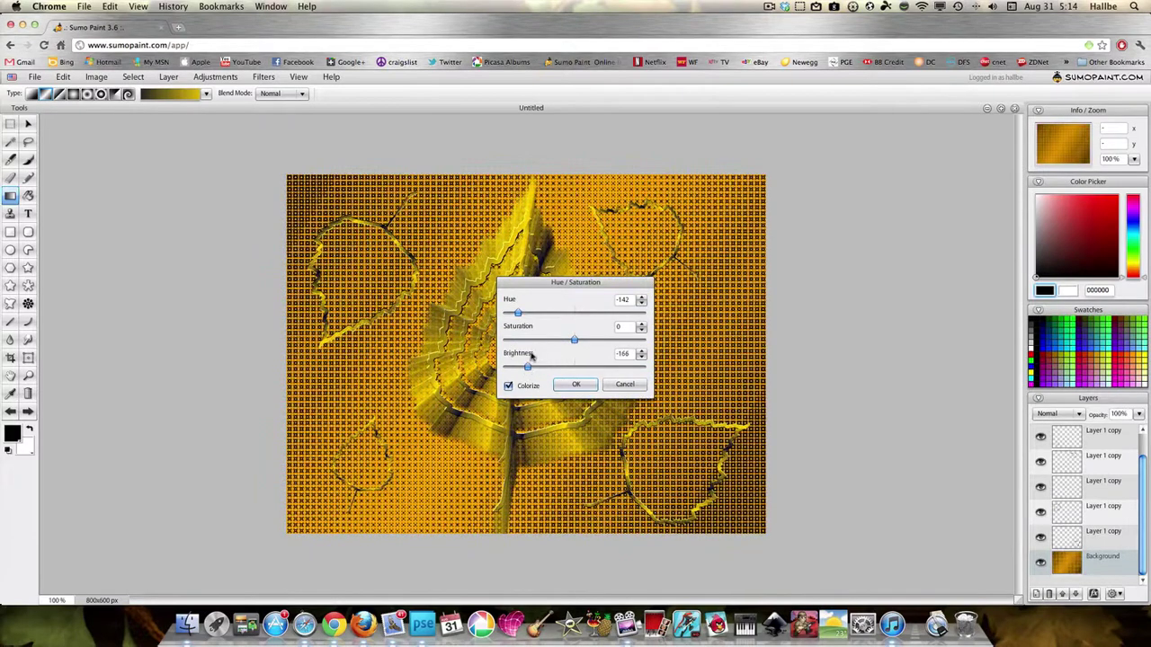
pyautogui.moveTo(518, 312); pyautogui.dragTo(523, 314)
pyautogui.moveTo(529, 367); pyautogui.dragTo(514, 369)
pyautogui.moveTo(524, 317); pyautogui.dragTo(587, 340)
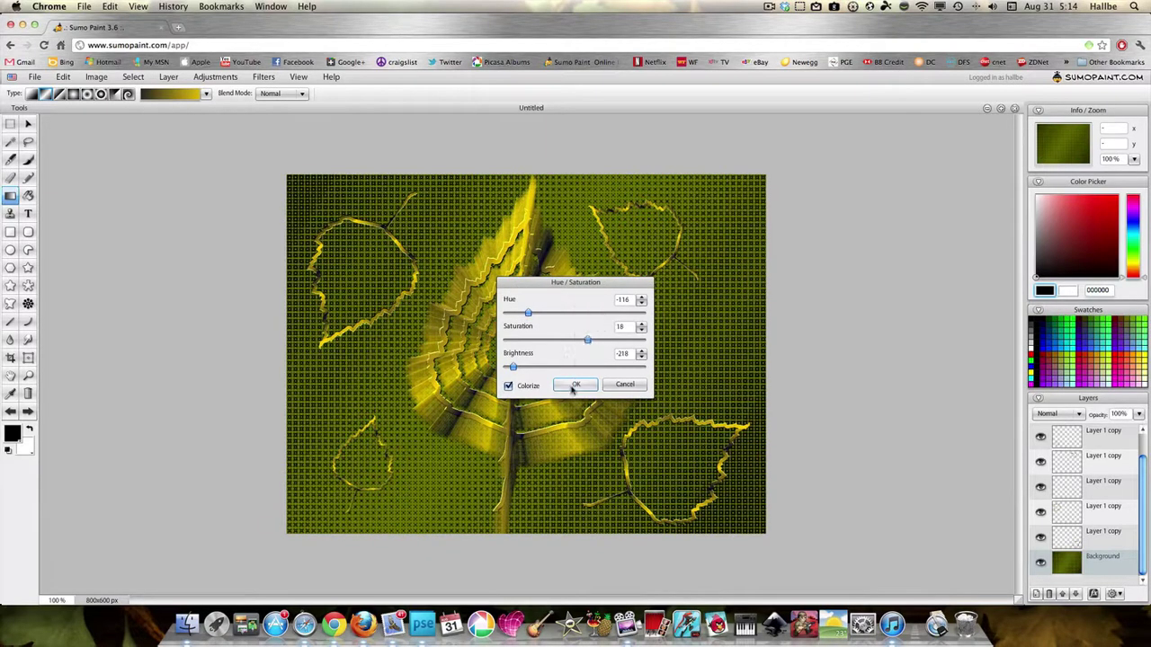
pyautogui.click(574, 385)
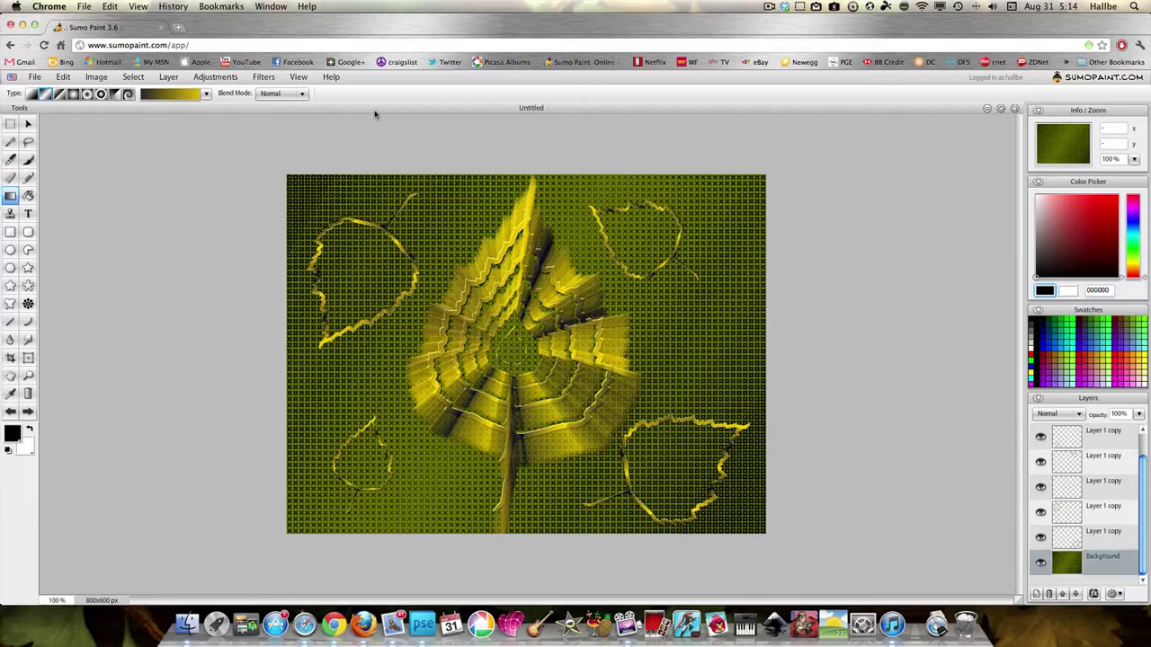
# - Emboss the Background layer with scale 1, intensity 10 and rotation 30
pyautogui.click(264, 77)
pyautogui.moveTo(287, 202)
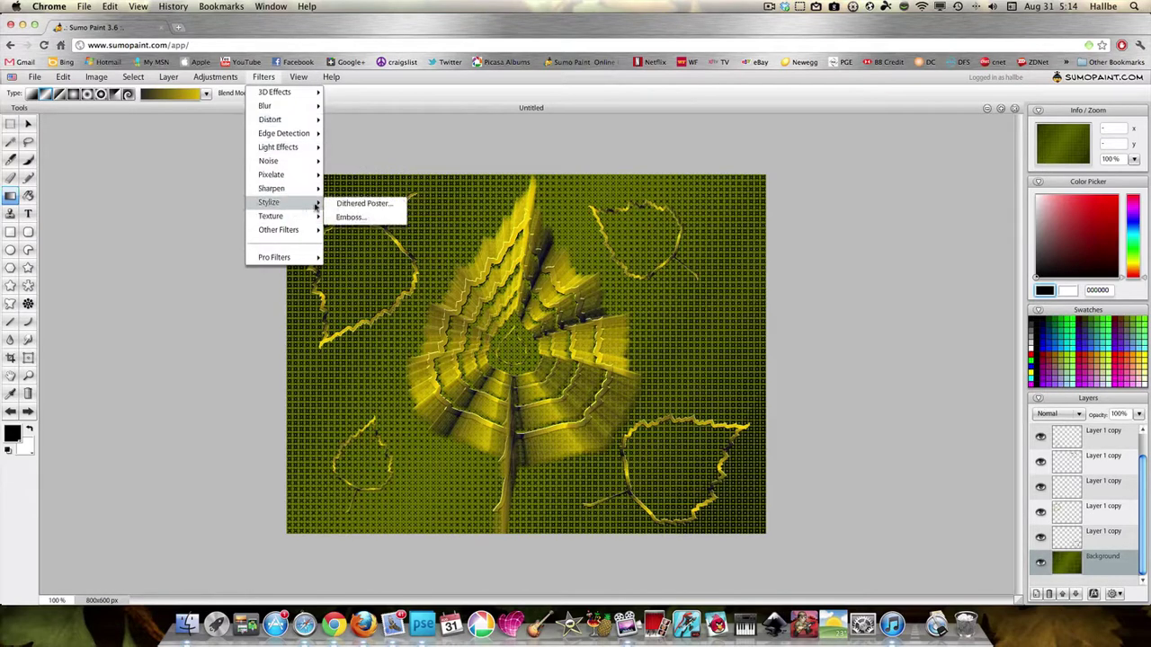
pyautogui.click(350, 215)
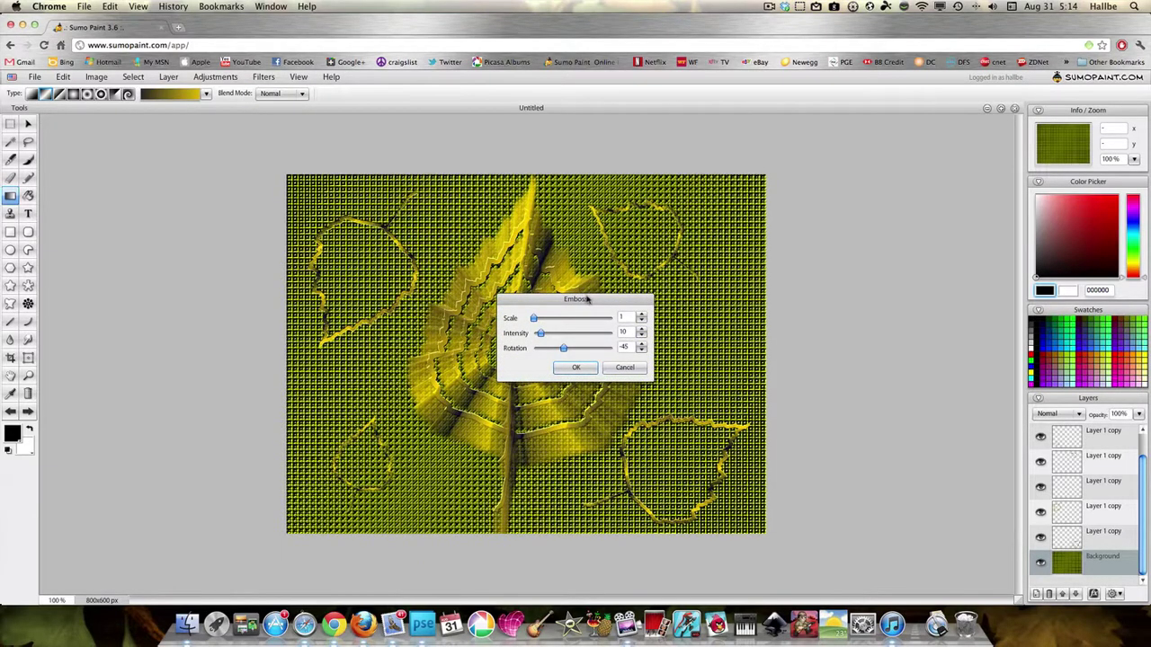
pyautogui.moveTo(587, 300); pyautogui.dragTo(926, 171)
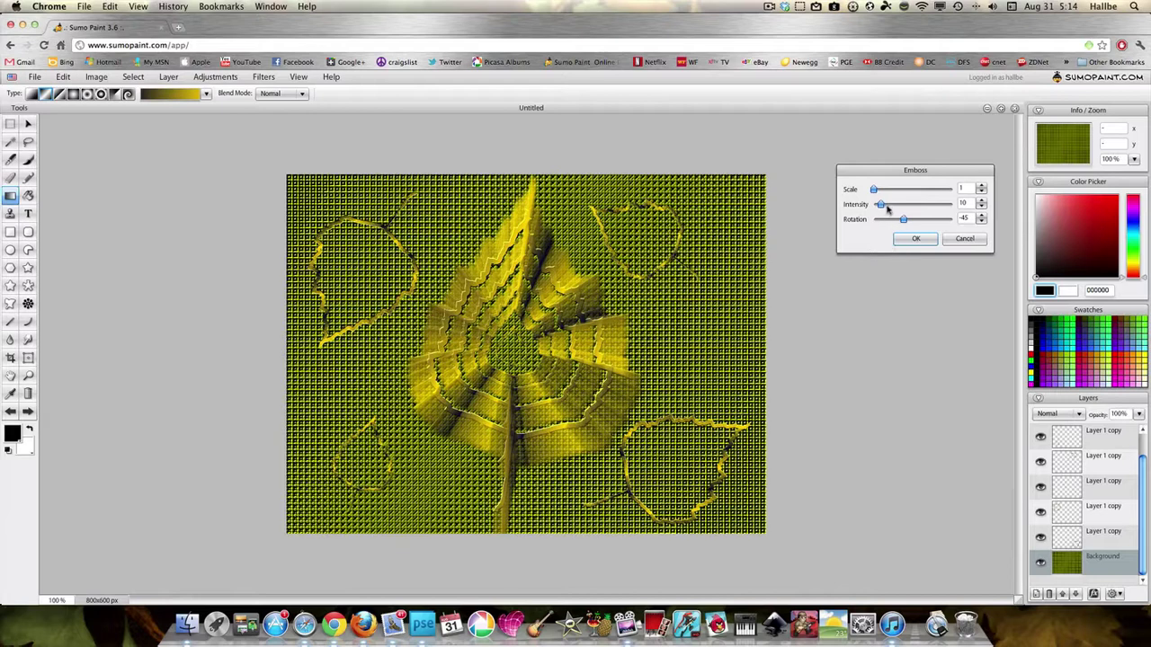
pyautogui.moveTo(903, 222); pyautogui.dragTo(921, 221)
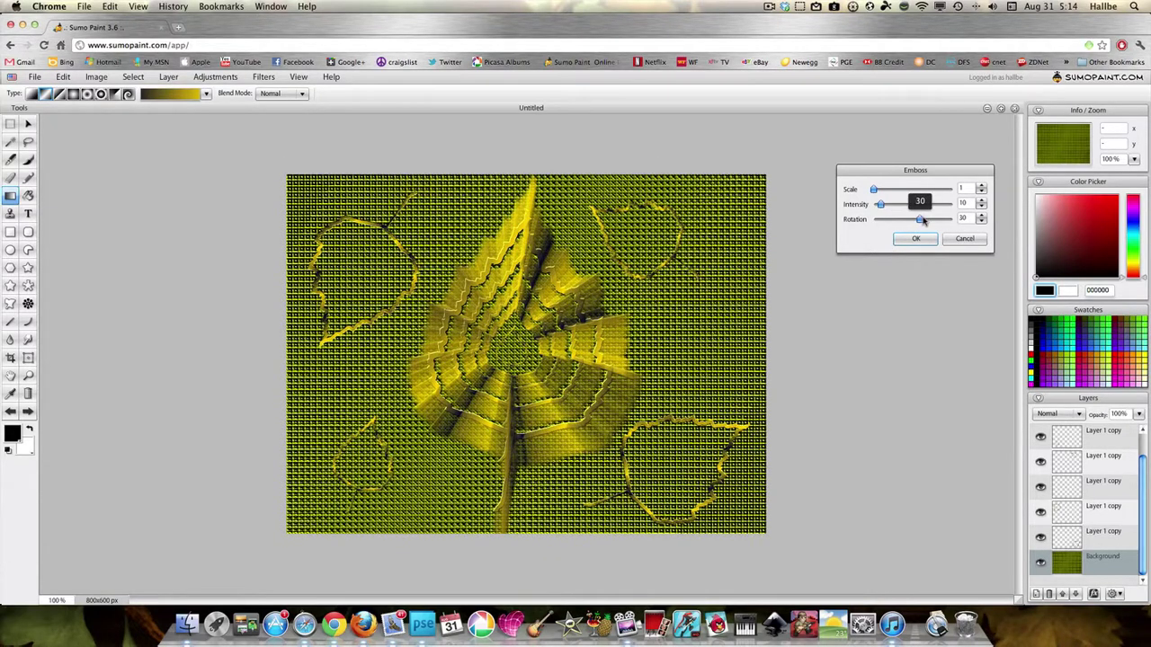
pyautogui.click(915, 238)
# - Colorize the embossed background gold with Hue/Saturation, using hue -137, saturation 20 and brightness -119
pyautogui.click(215, 76)
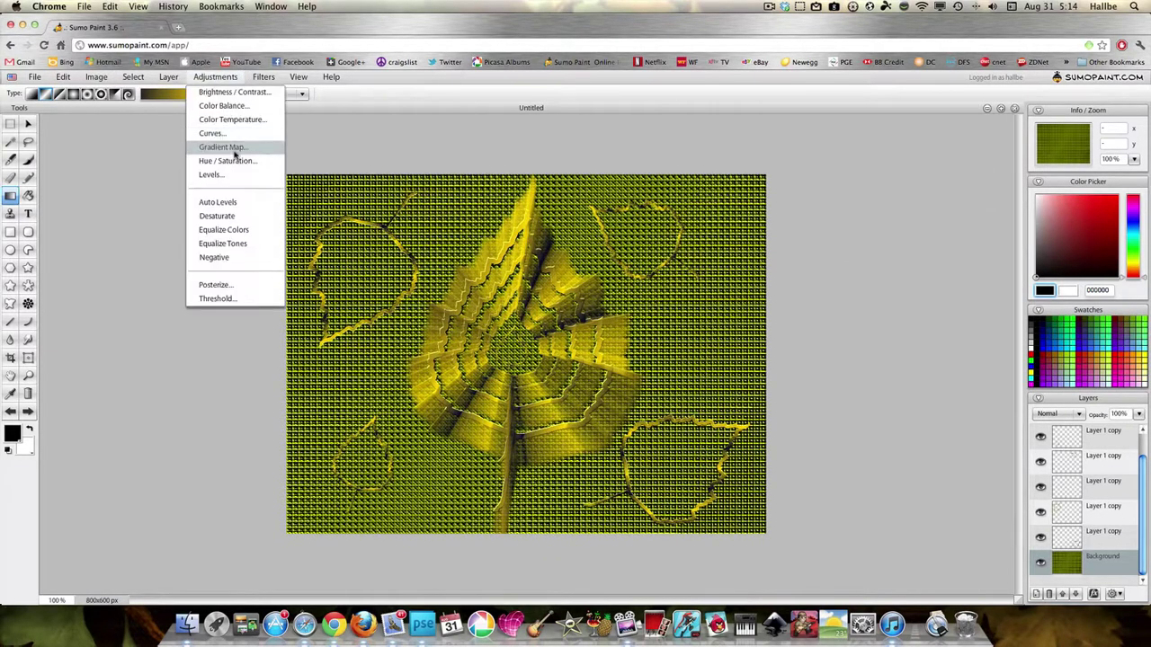
pyautogui.click(236, 160)
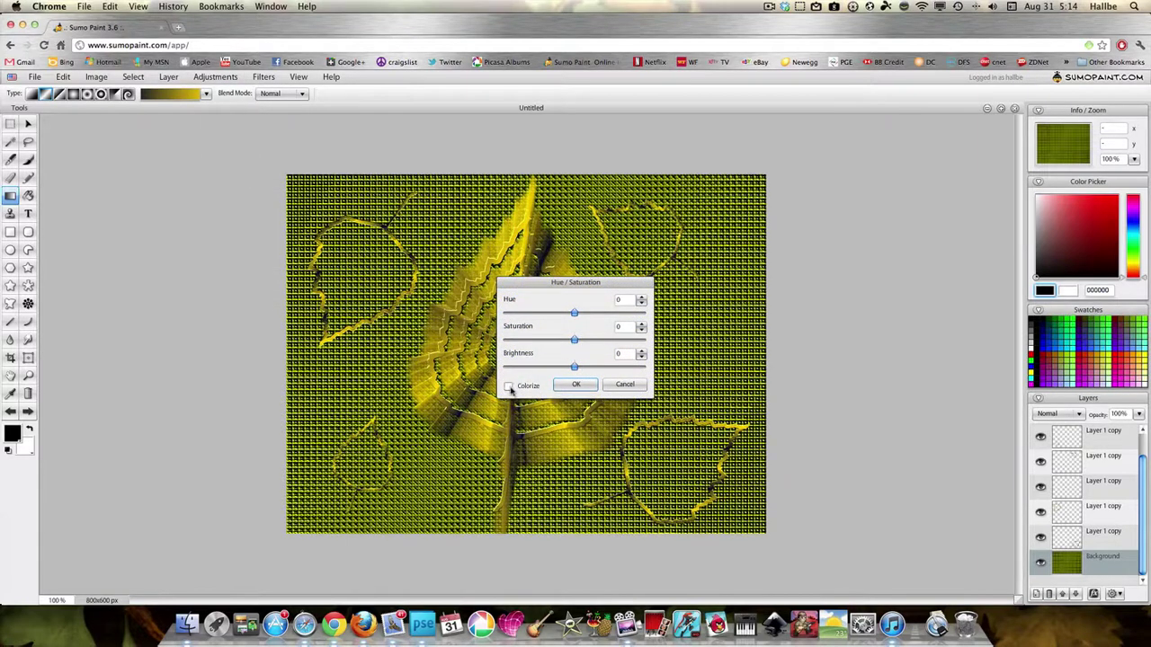
pyautogui.moveTo(572, 312); pyautogui.dragTo(518, 312)
pyautogui.moveTo(574, 342); pyautogui.dragTo(539, 371)
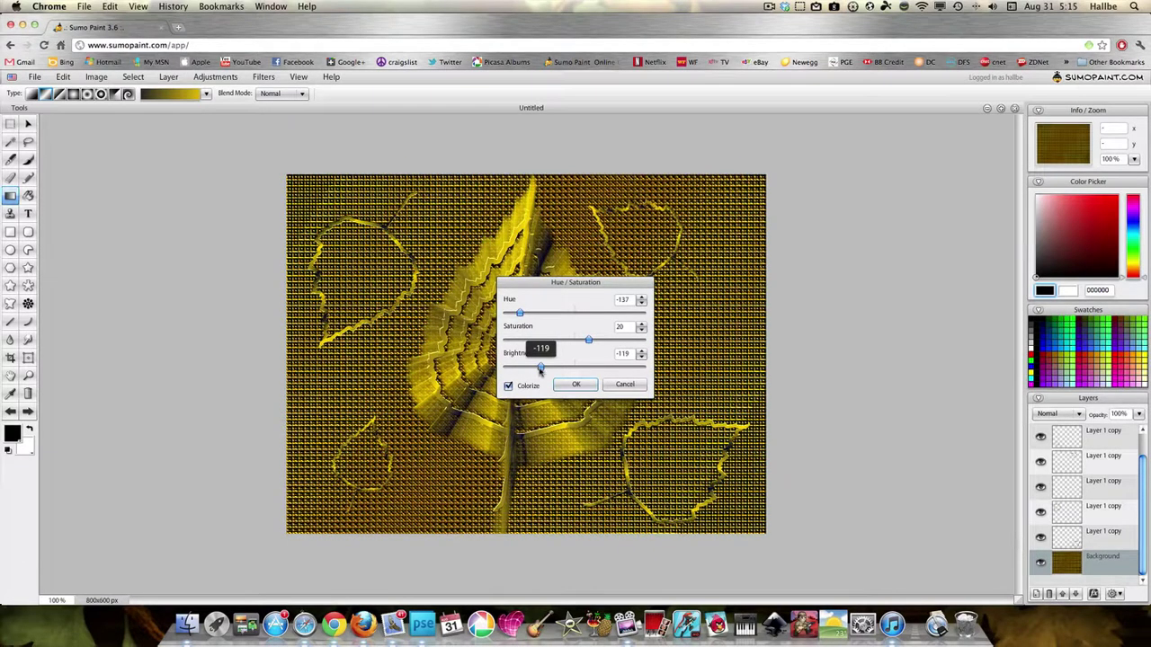
pyautogui.click(576, 384)
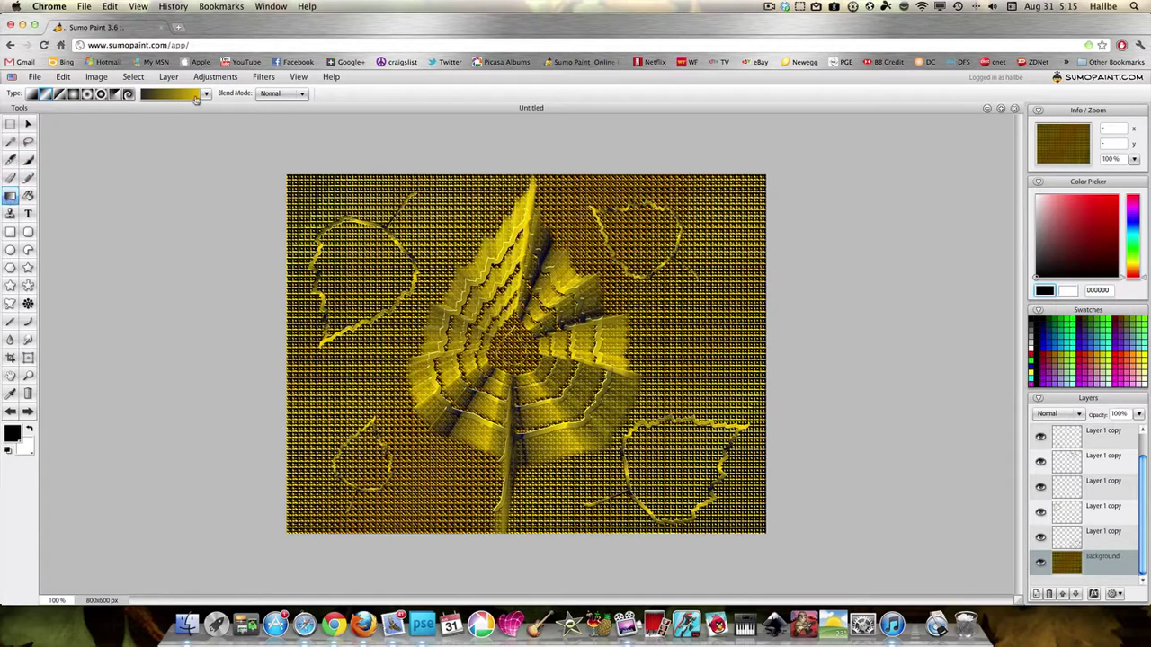
# - Draw the gold gradient over the Background layer in Lighten blend mode, from beside the large leaf toward the upper-right corner
pyautogui.click(303, 93)
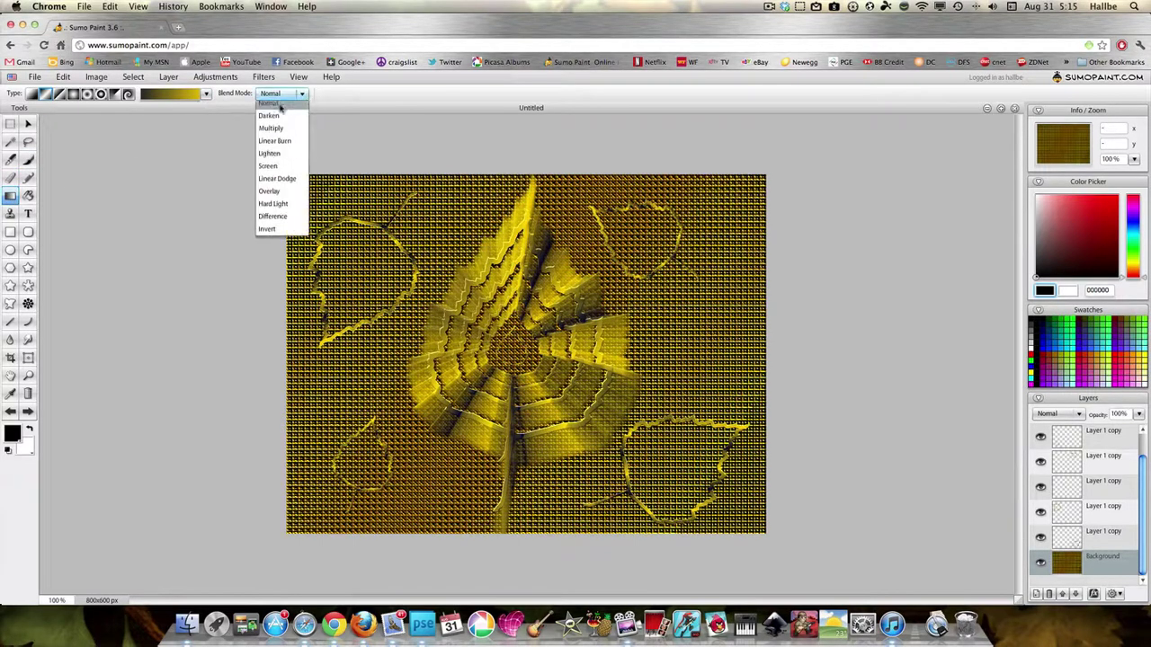
pyautogui.click(286, 157)
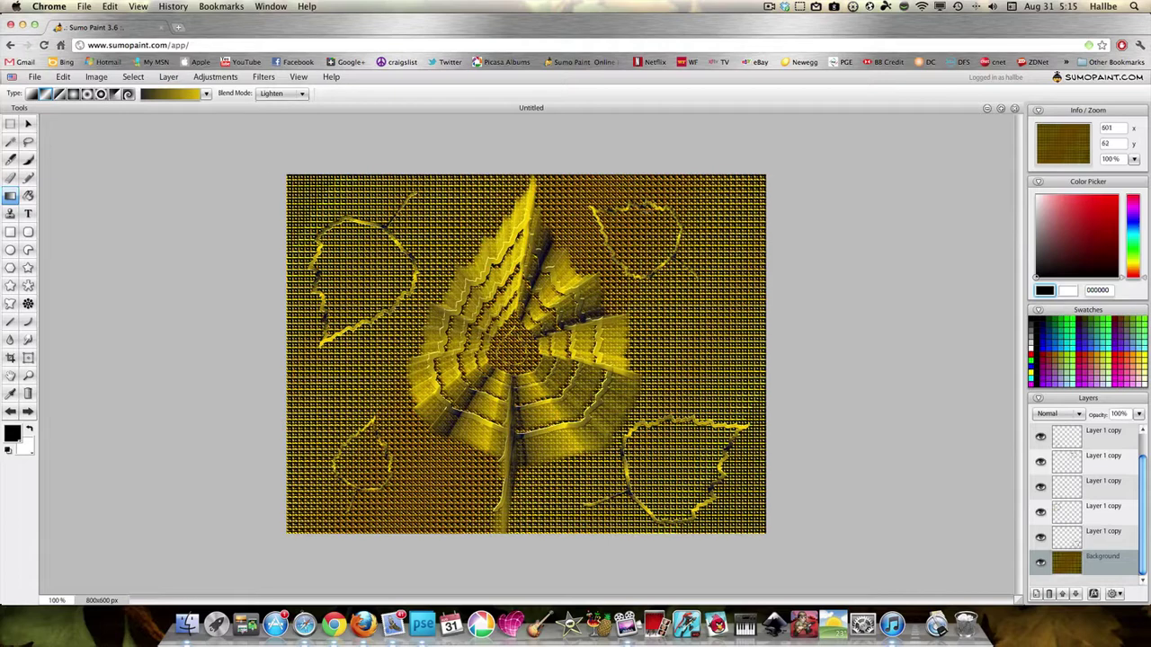
pyautogui.moveTo(610, 277); pyautogui.dragTo(745, 184)
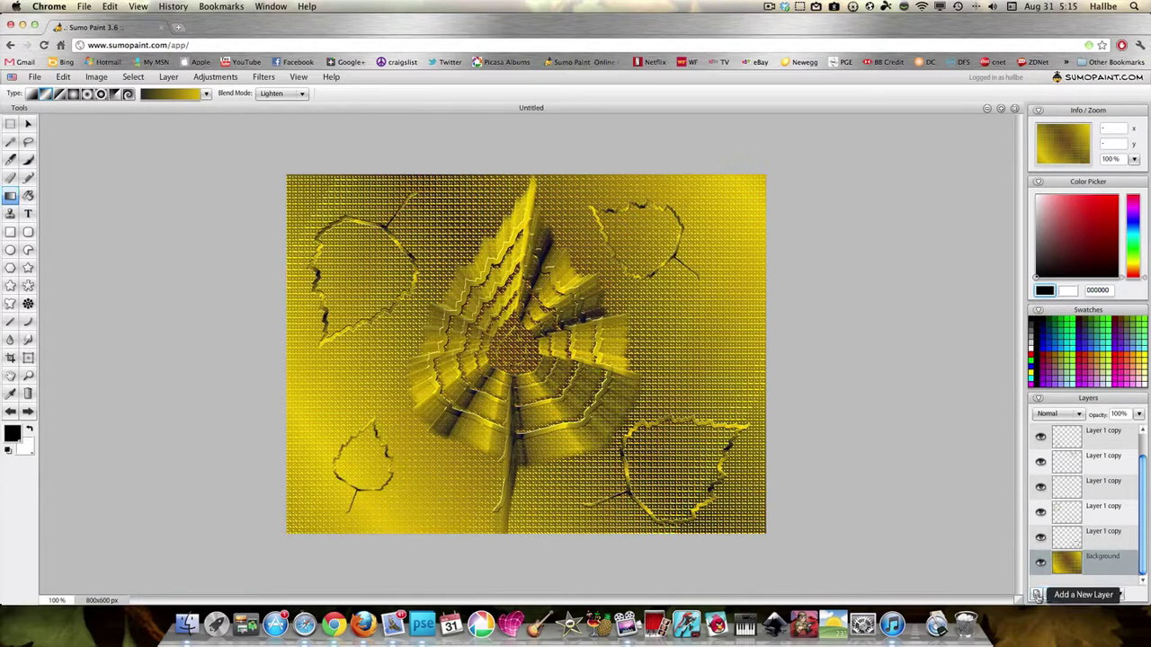
# - Add a new layer above all the leaves and fill it with black
pyautogui.click(1036, 593)
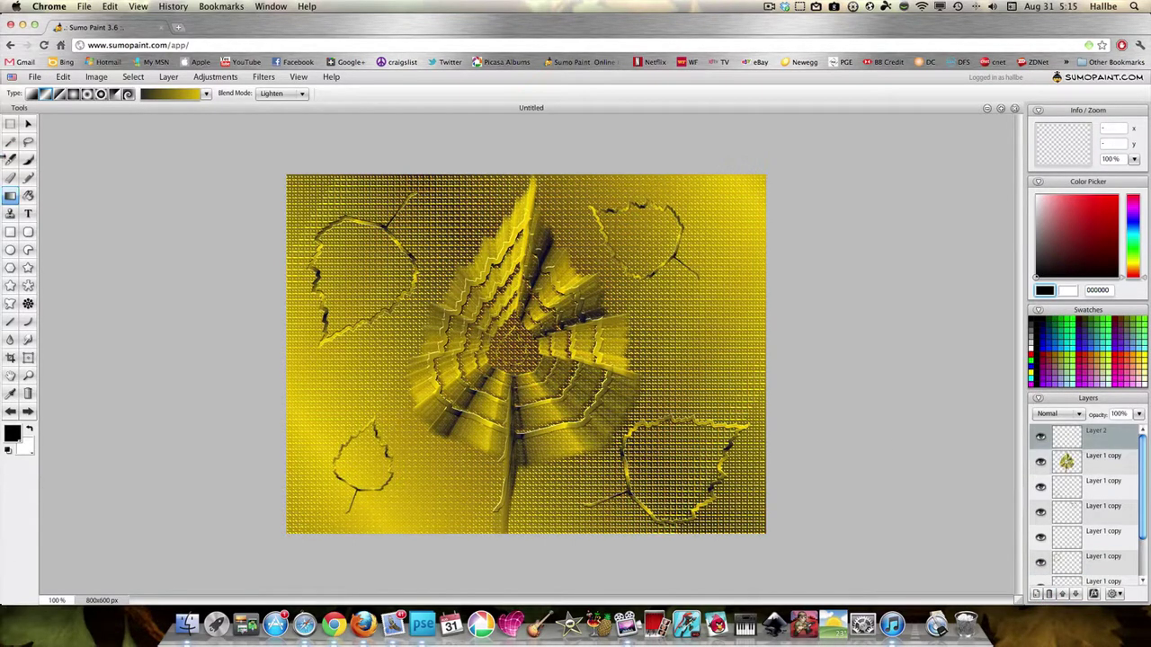
pyautogui.click(28, 196)
pyautogui.click(296, 377)
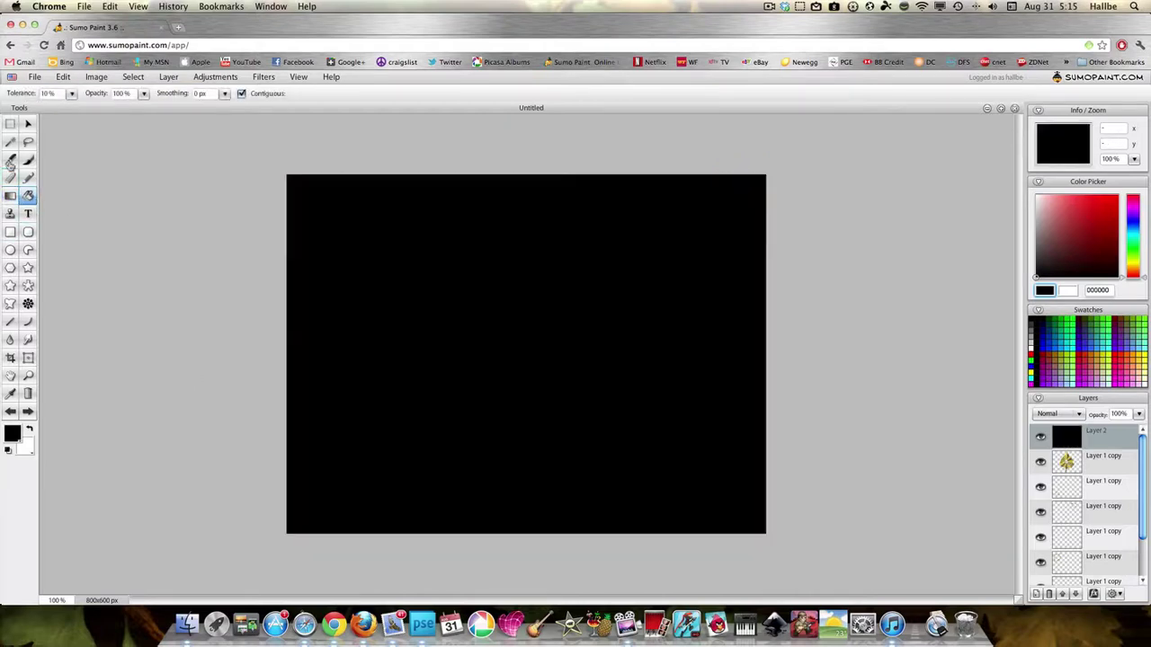
# - Cut a rectangle from just inside the black layer's edges, leaving a thin border around the canvas, and deselect
pyautogui.click(10, 124)
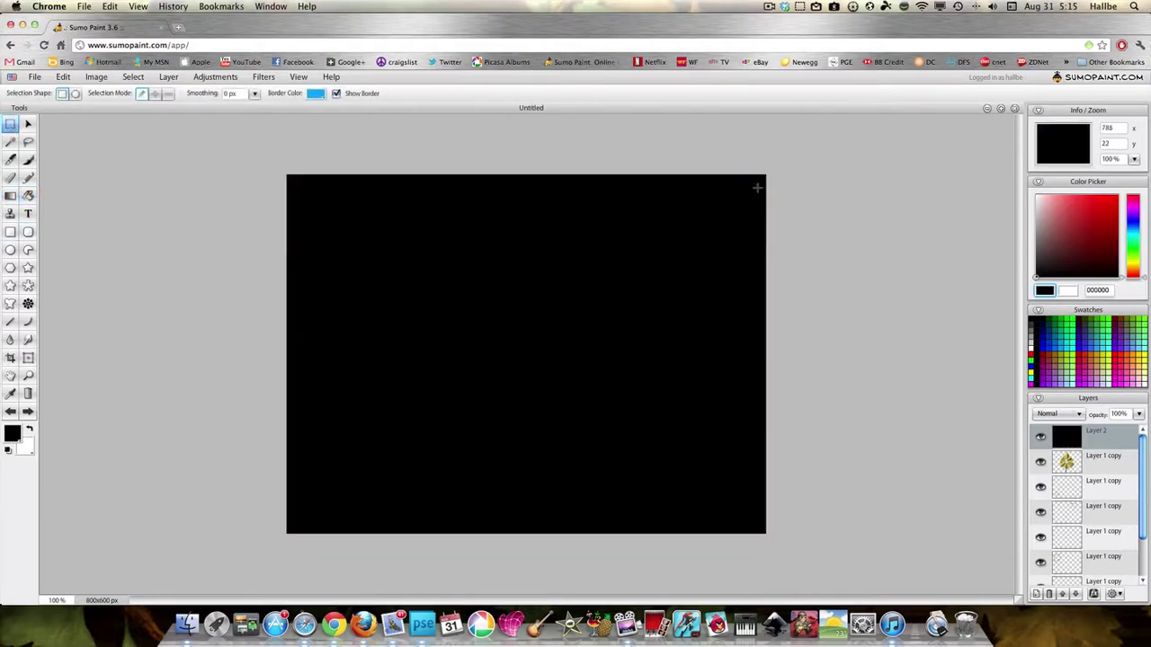
pyautogui.moveTo(756, 187); pyautogui.dragTo(302, 520)
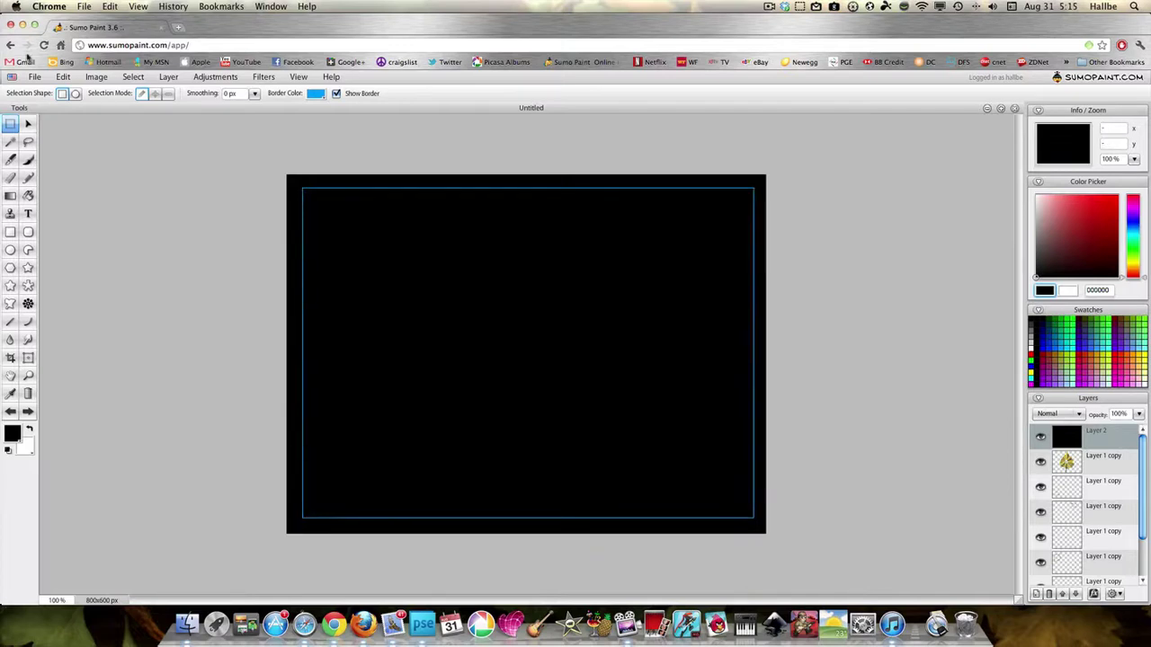
pyautogui.click(63, 77)
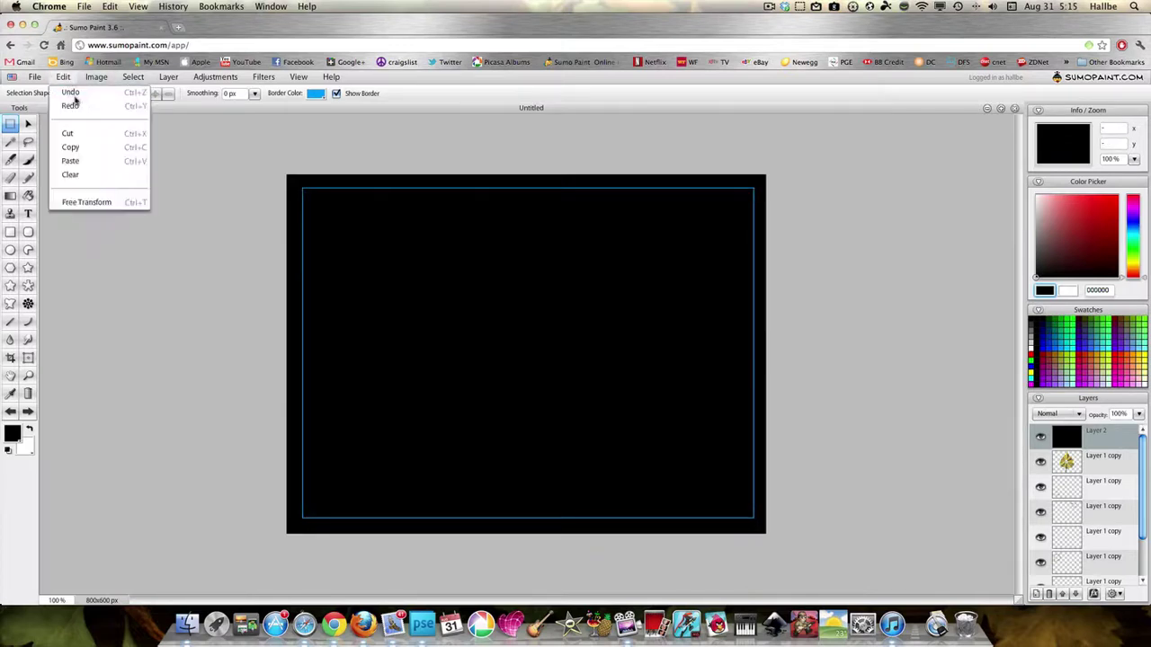
pyautogui.click(67, 133)
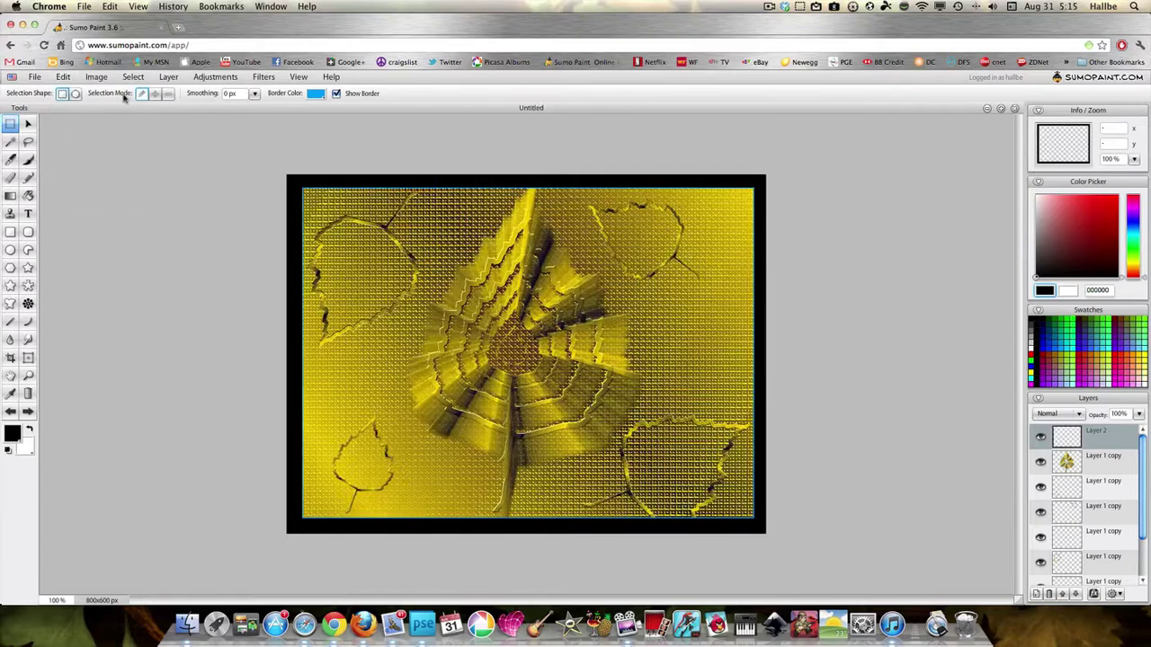
pyautogui.click(133, 76)
pyautogui.click(143, 106)
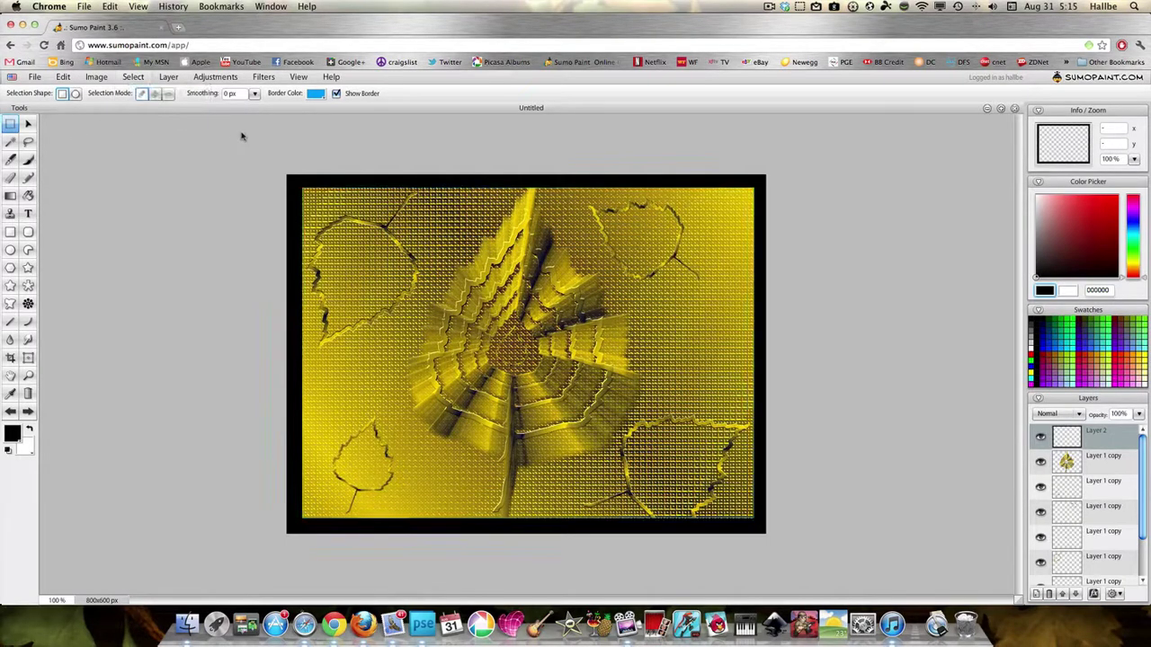
# - Soften the black frame with a high-quality Gaussian Blur at width and height 71.3
pyautogui.click(263, 77)
pyautogui.moveTo(282, 107)
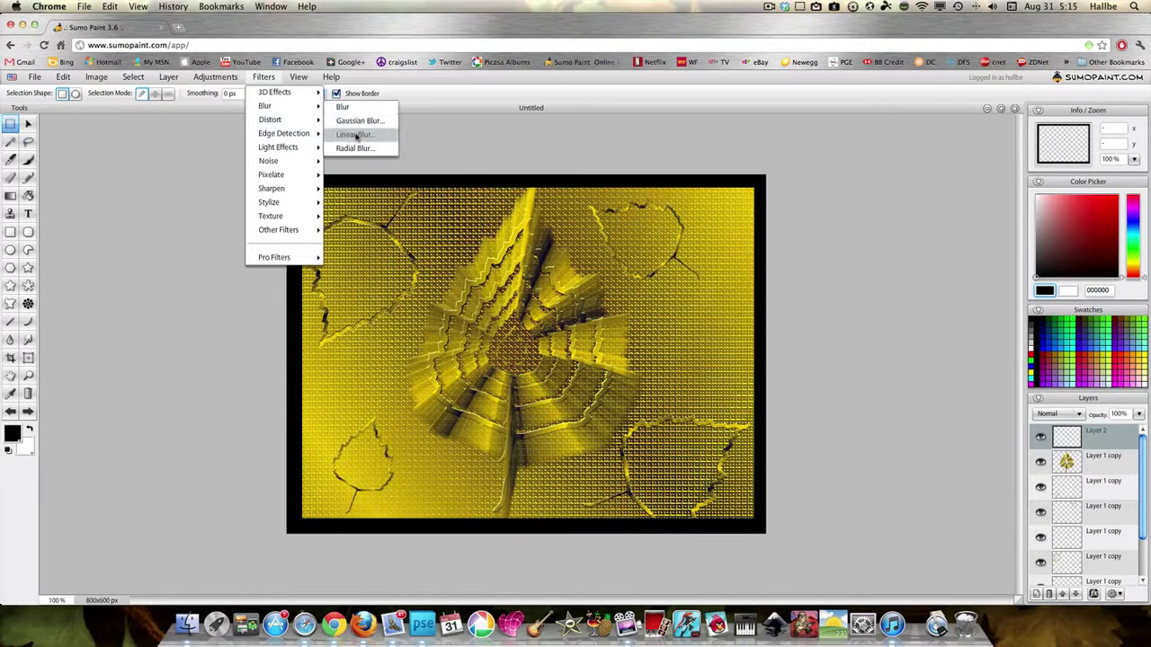
pyautogui.click(363, 121)
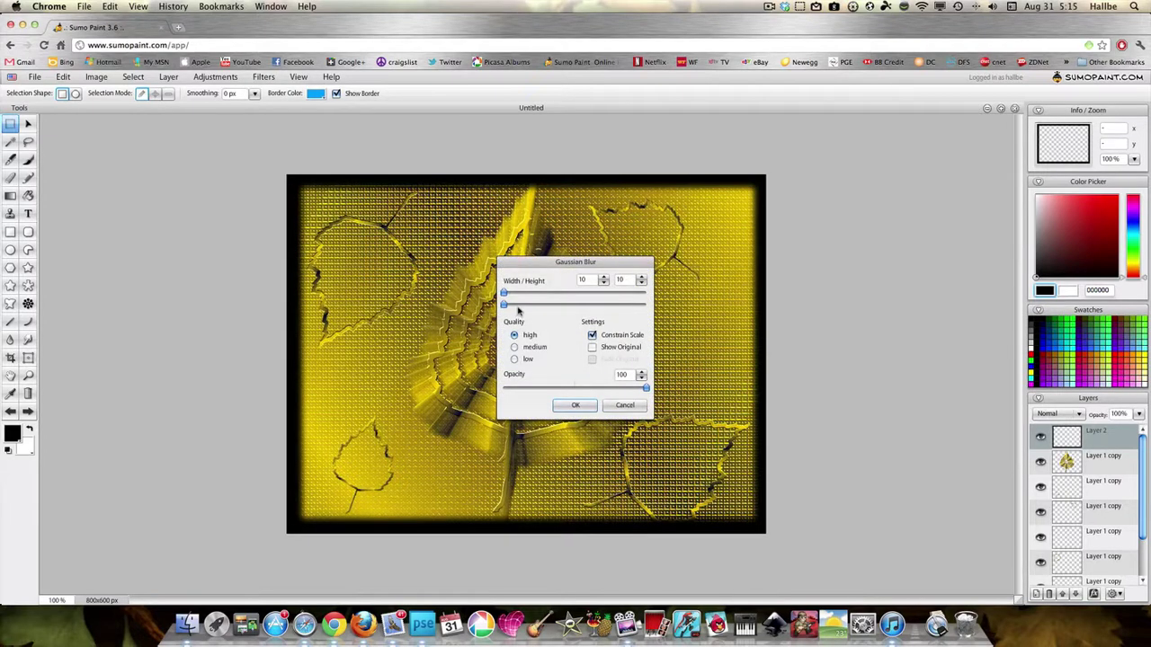
pyautogui.moveTo(507, 308); pyautogui.dragTo(543, 306)
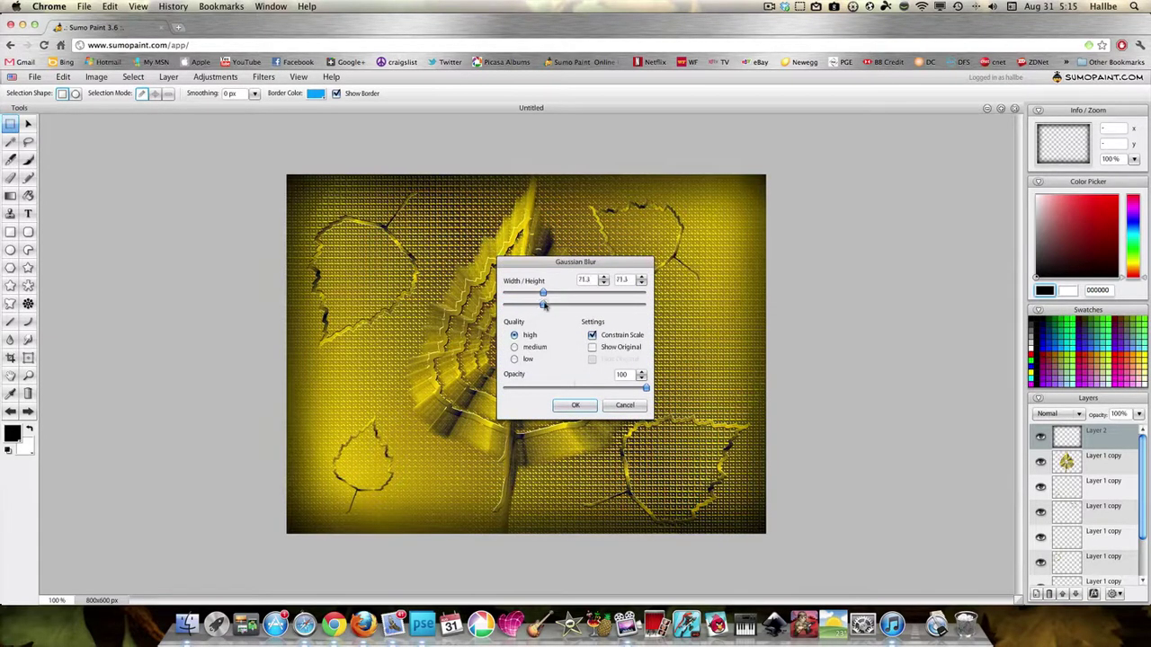
pyautogui.click(586, 404)
# - Move the blurred frame layer down the stack until it sits directly above the Background layer
pyautogui.click(1075, 593)
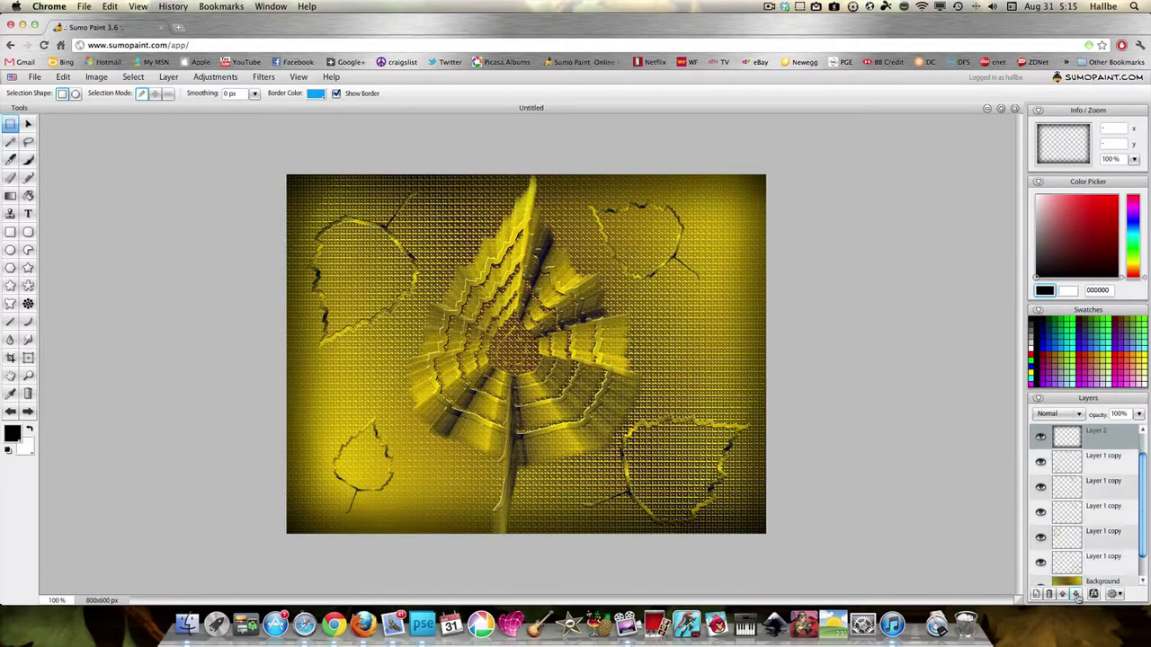
pyautogui.click(1075, 593)
pyautogui.click(1075, 593)
pyautogui.click(1075, 593)
pyautogui.click(1075, 593)
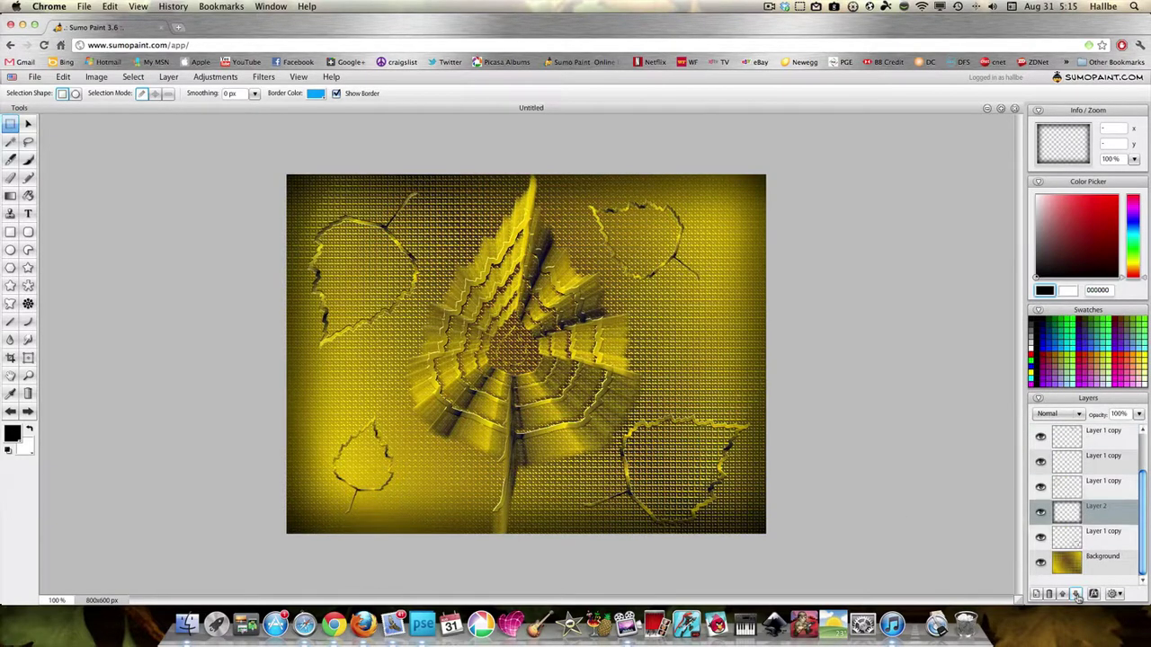
pyautogui.click(1075, 593)
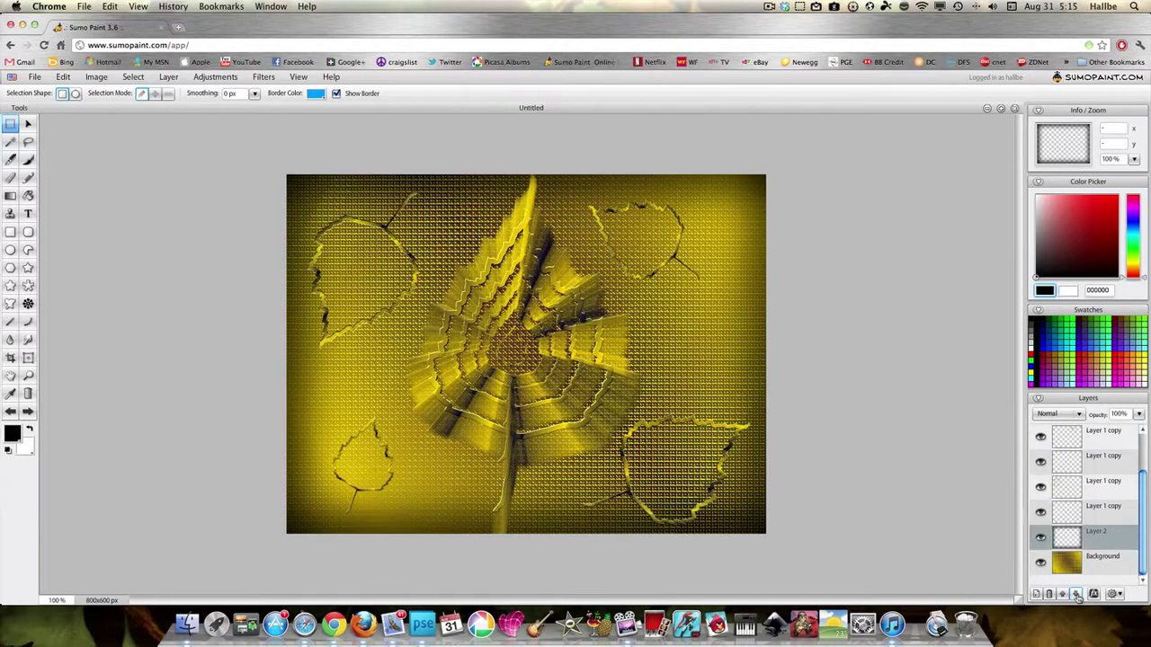
# - Try the Overlay and Lighten blend modes on the frame layer, and return it to Normal
pyautogui.click(1057, 414)
pyautogui.click(1050, 511)
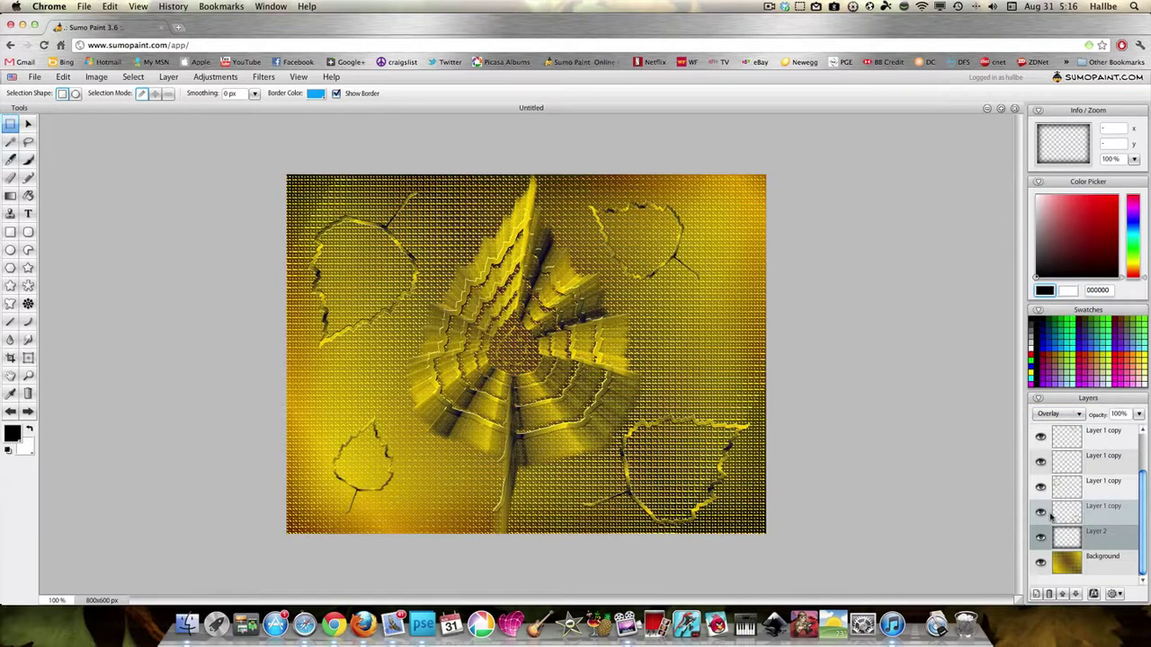
pyautogui.click(1068, 418)
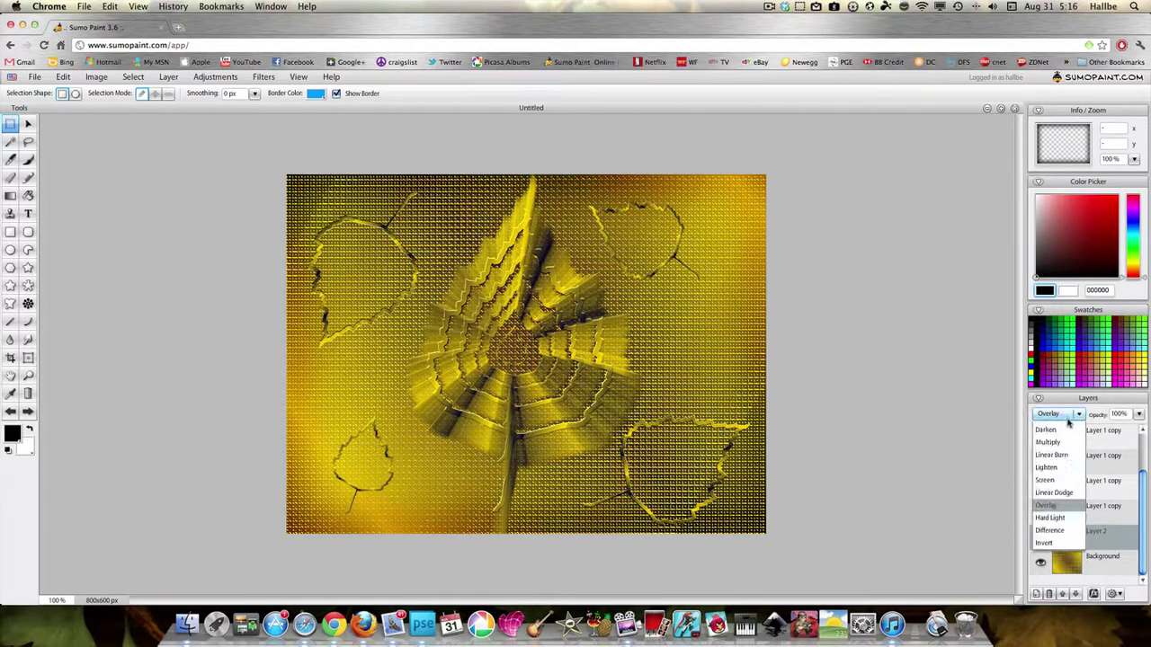
pyautogui.click(1046, 467)
pyautogui.click(1065, 419)
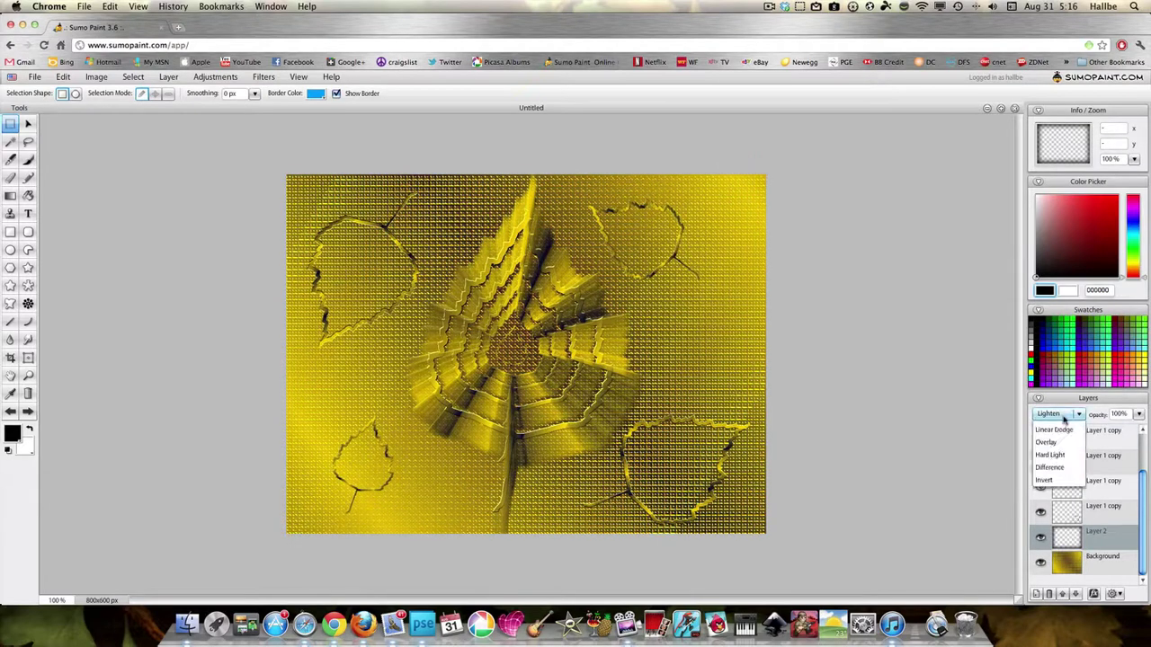
pyautogui.click(1057, 434)
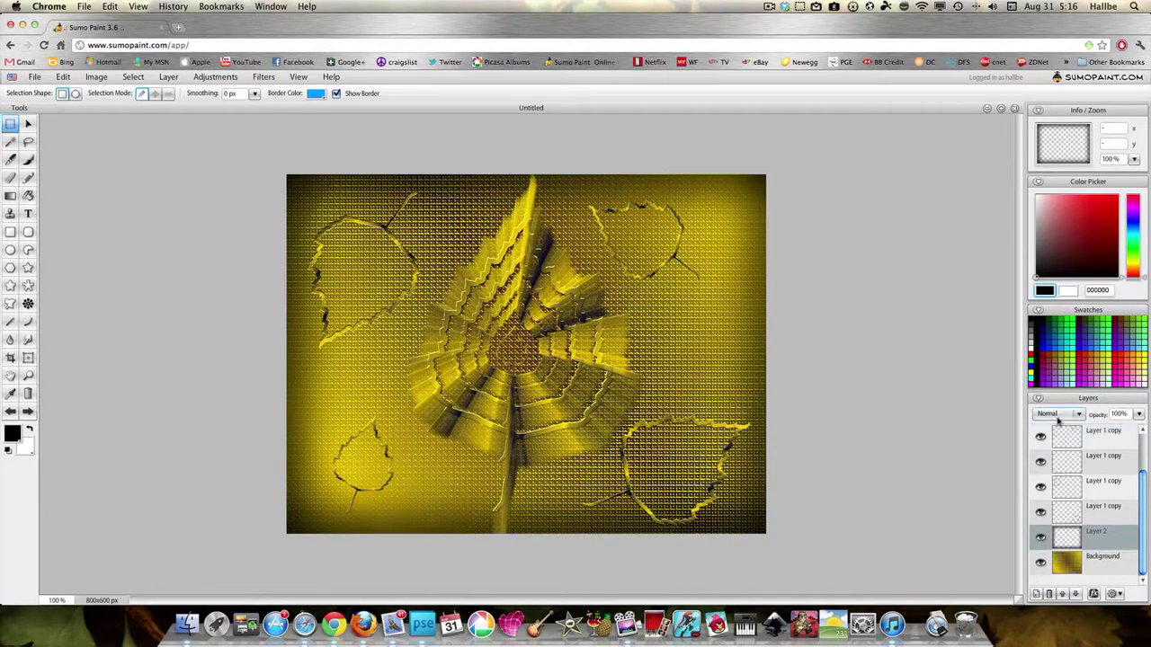
# - Lower the frame layer's opacity to 69% and merge it down into the Background layer
pyautogui.click(1139, 414)
pyautogui.click(1119, 429)
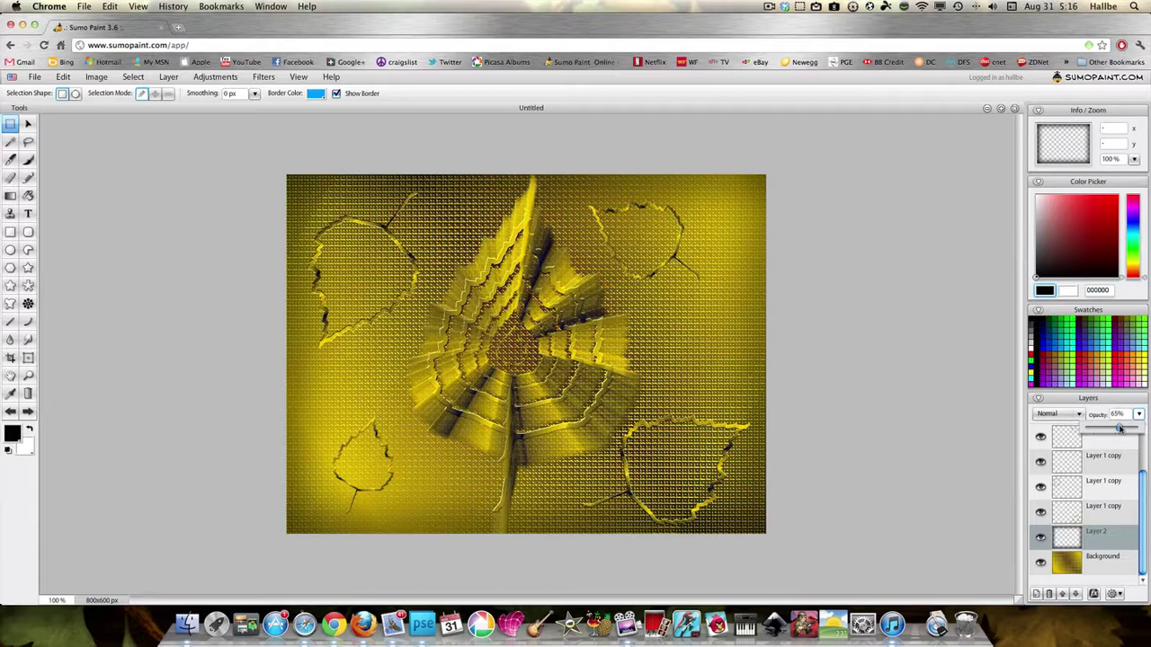
pyautogui.rightClick(1066, 537)
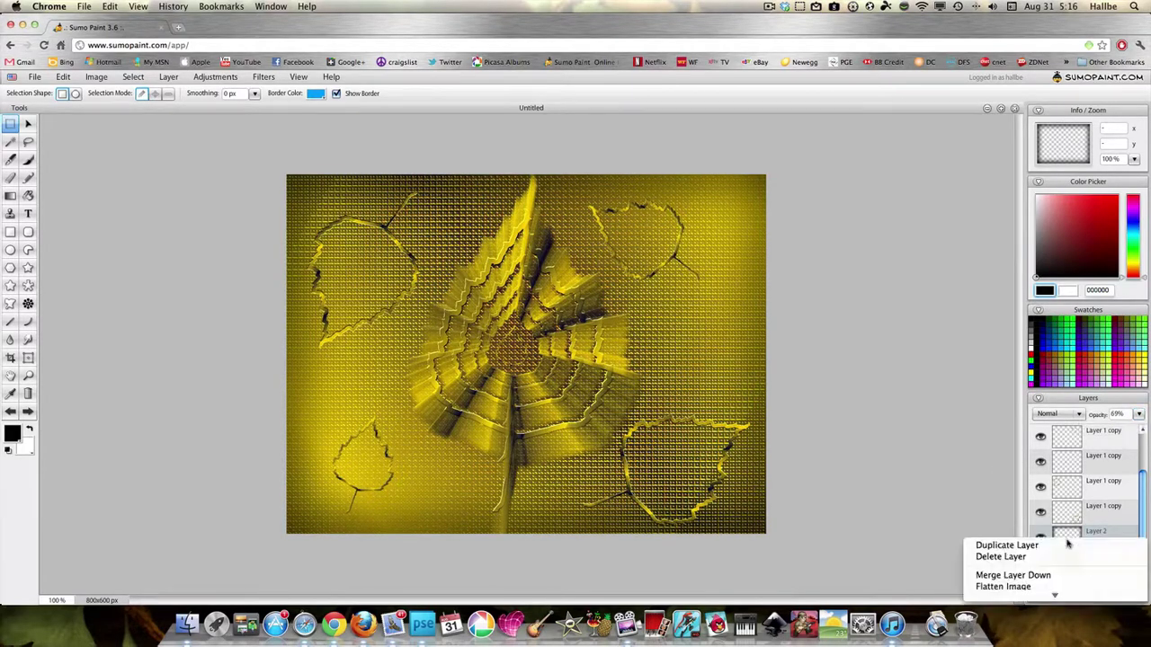
pyautogui.click(1012, 576)
# - Increase the Background layer's contrast with RGB Levels, raising the black point and lowering the white point, with a midtone of 1.22
pyautogui.click(220, 79)
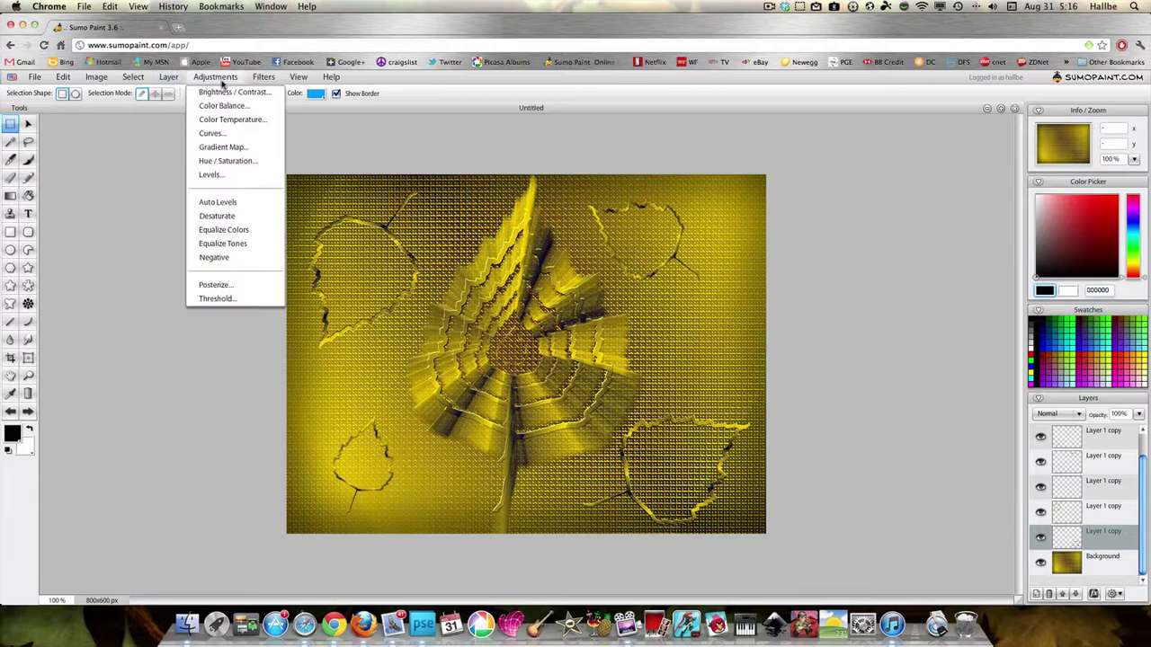
pyautogui.click(229, 175)
pyautogui.moveTo(635, 265); pyautogui.dragTo(967, 176)
pyautogui.moveTo(801, 280); pyautogui.dragTo(835, 283)
pyautogui.moveTo(955, 280); pyautogui.dragTo(898, 281)
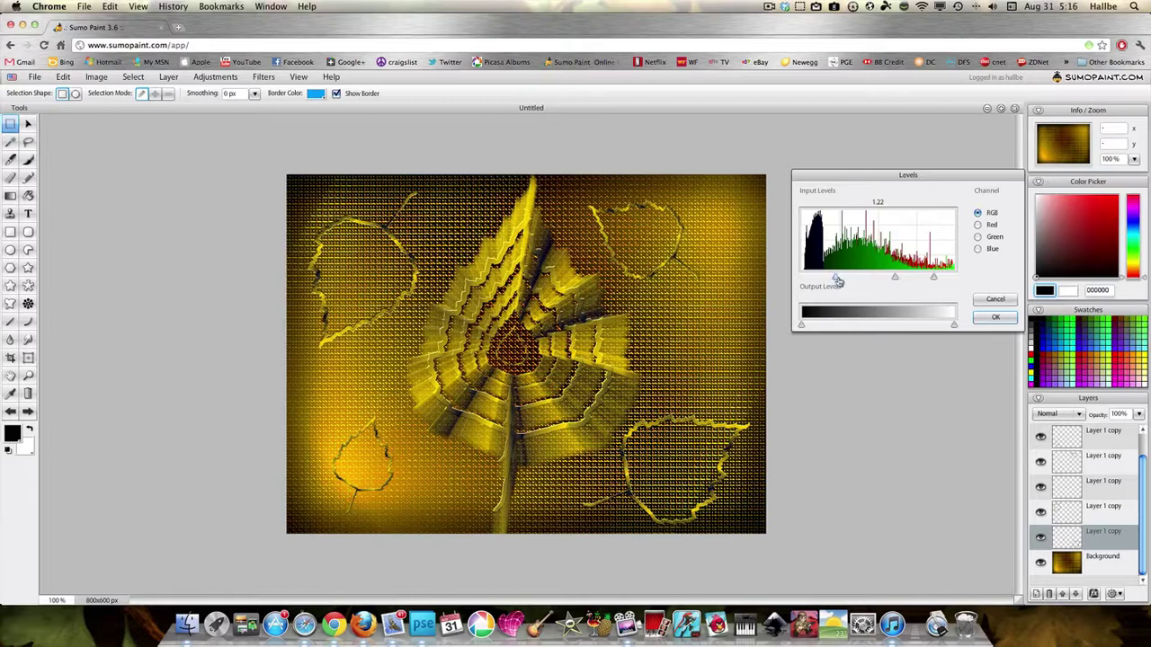
pyautogui.moveTo(843, 281); pyautogui.dragTo(836, 282)
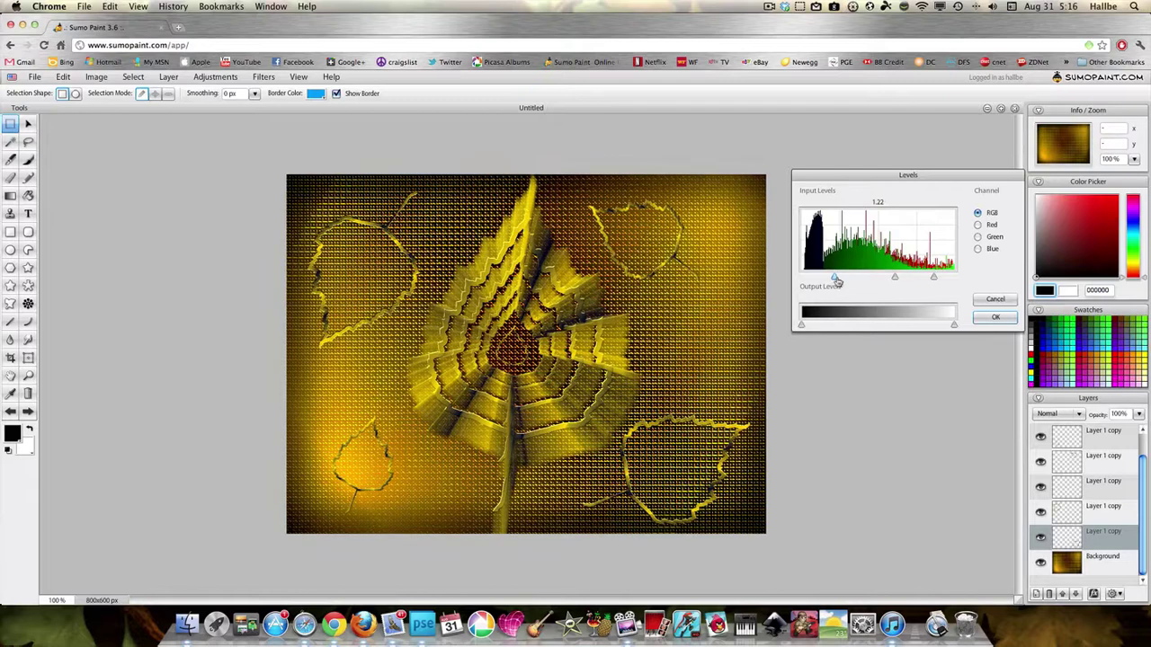
pyautogui.click(1001, 320)
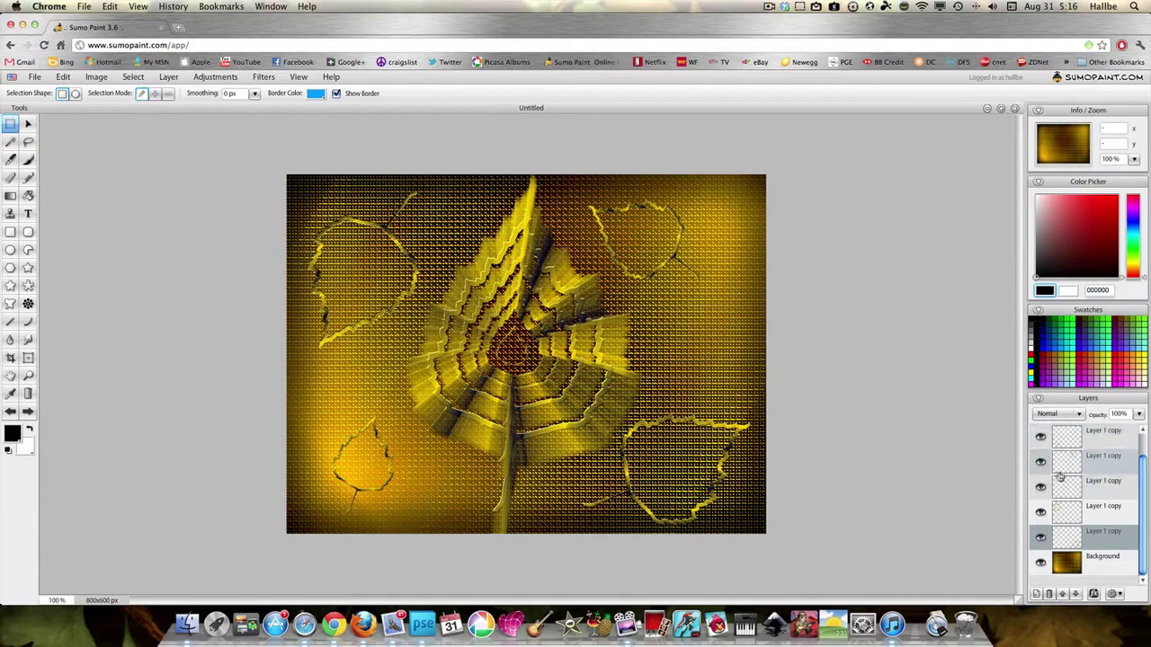
# - Add a black drop shadow to the large leaf layer with opacity 48, strength 10, distance 79 and angle 141
pyautogui.scroll(2, 1061, 478)
pyautogui.click(1098, 438)
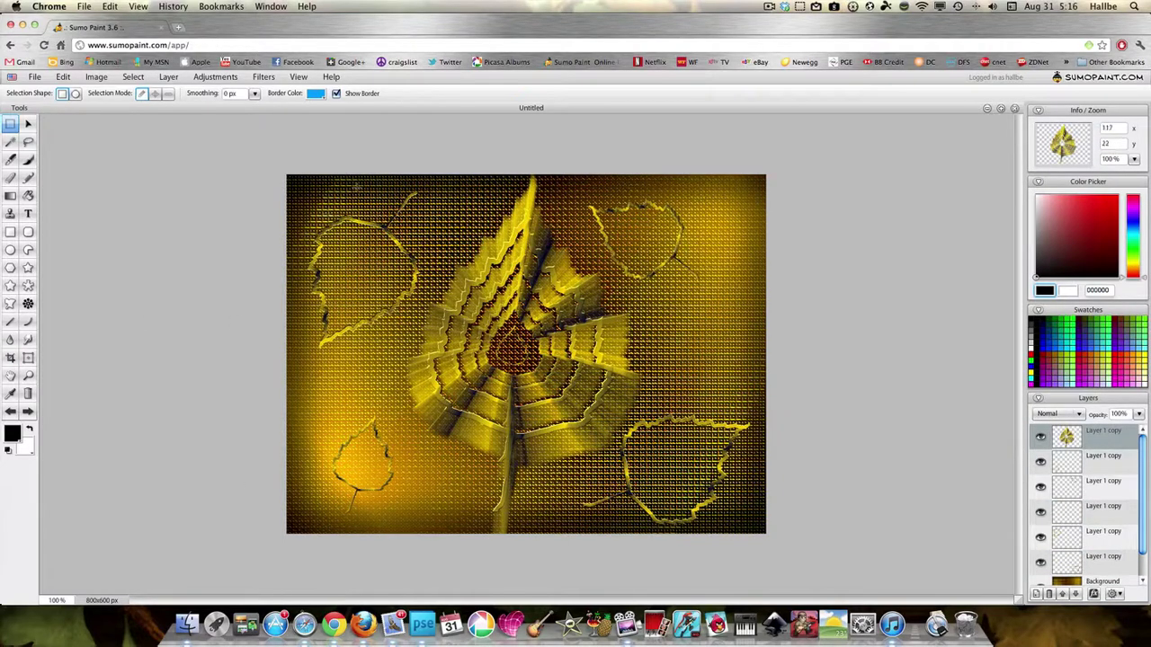
pyautogui.click(168, 78)
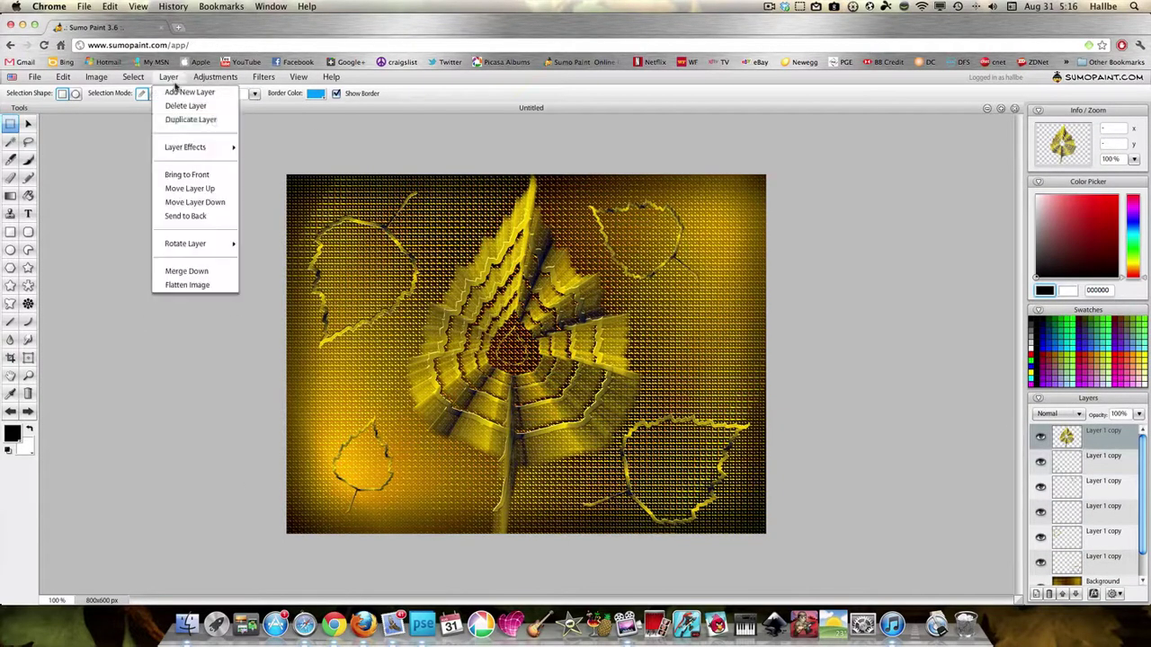
pyautogui.moveTo(205, 148)
pyautogui.click(274, 147)
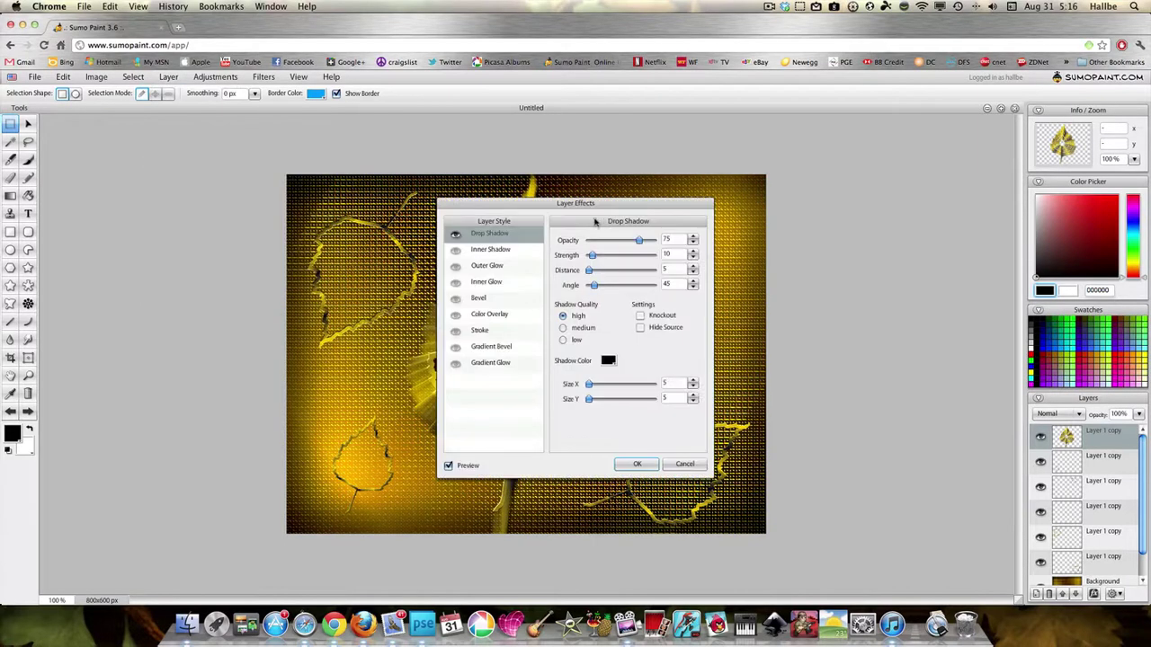
pyautogui.moveTo(616, 209); pyautogui.dragTo(1016, 177)
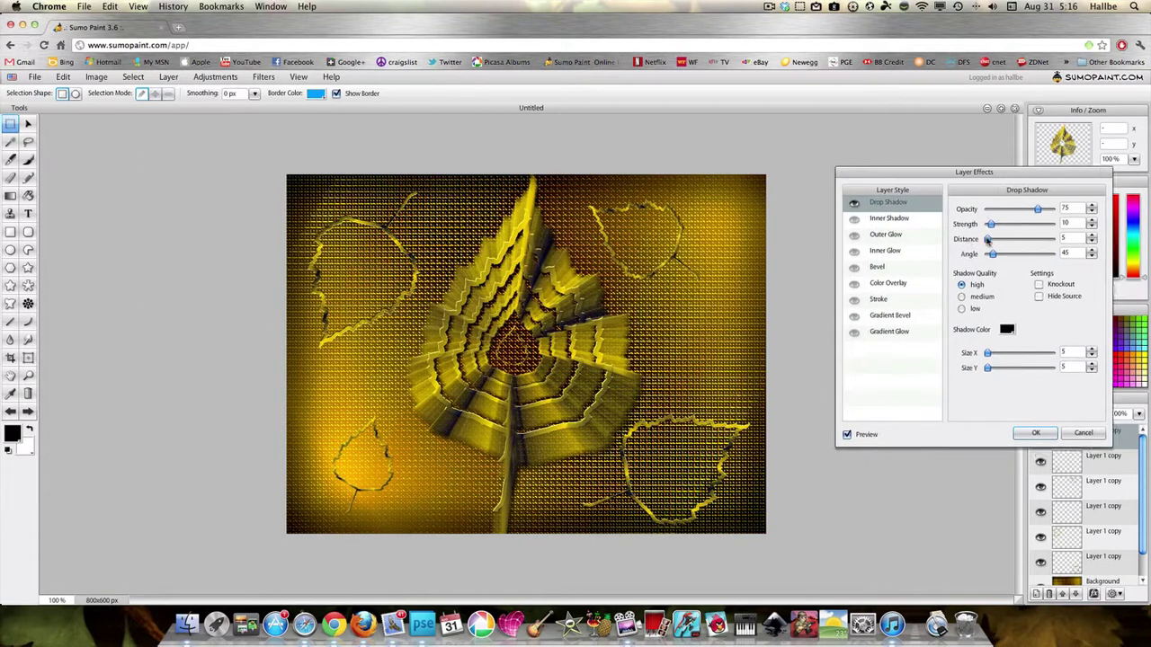
pyautogui.moveTo(986, 240); pyautogui.dragTo(1040, 239)
pyautogui.click(1016, 209)
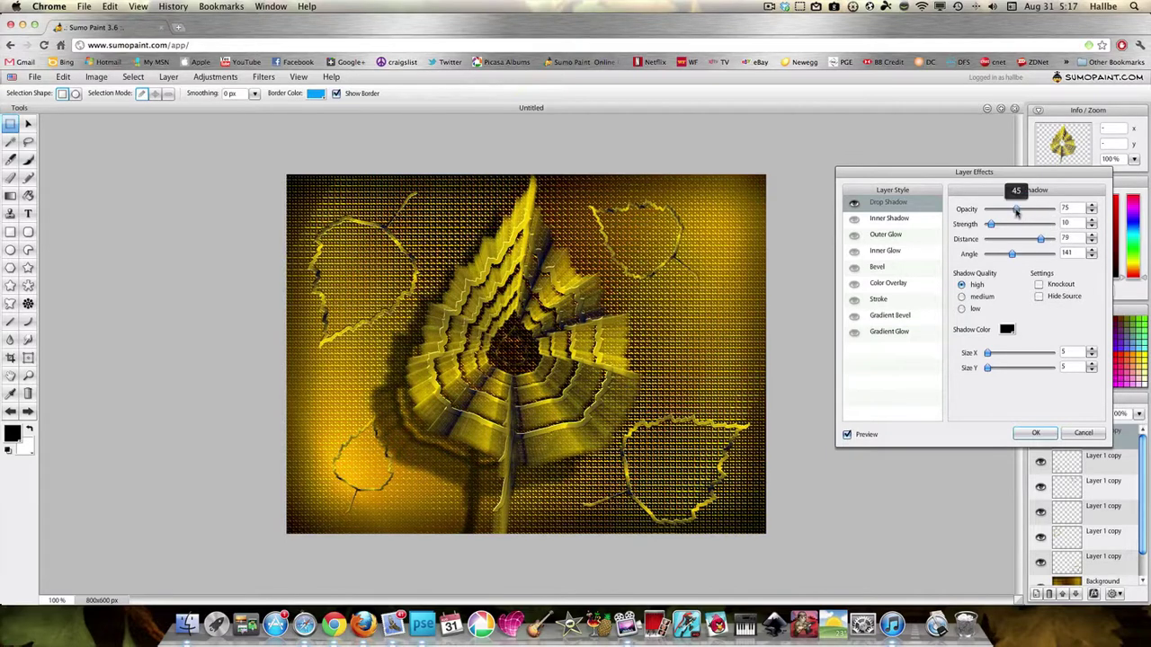
pyautogui.click(1017, 210)
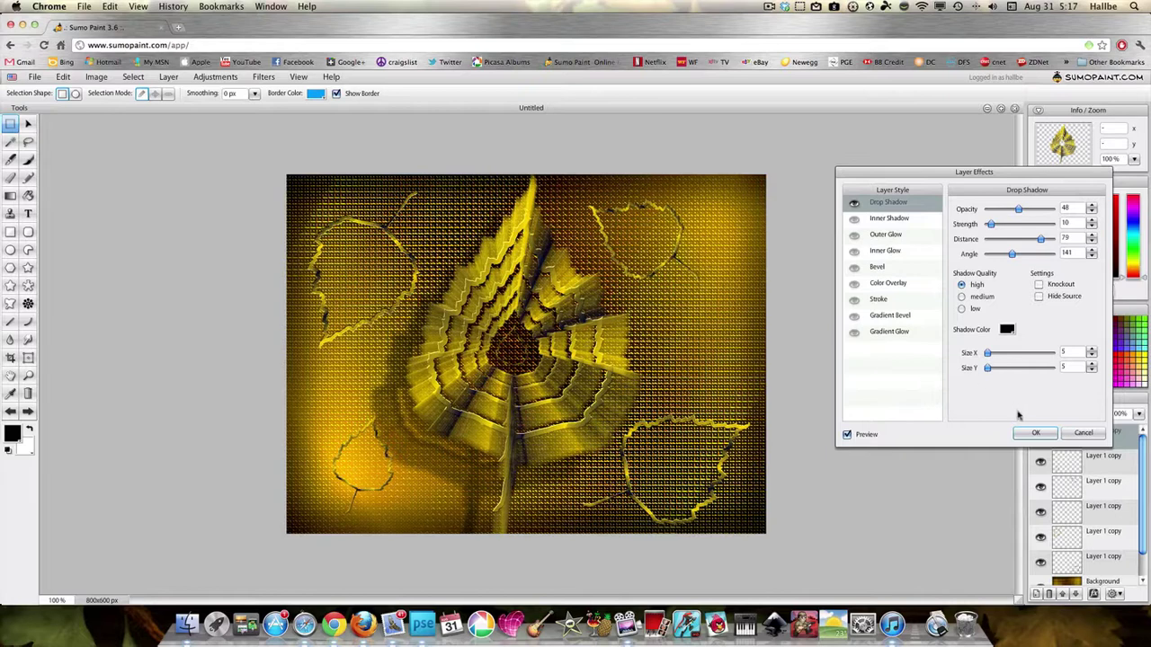
pyautogui.click(1033, 435)
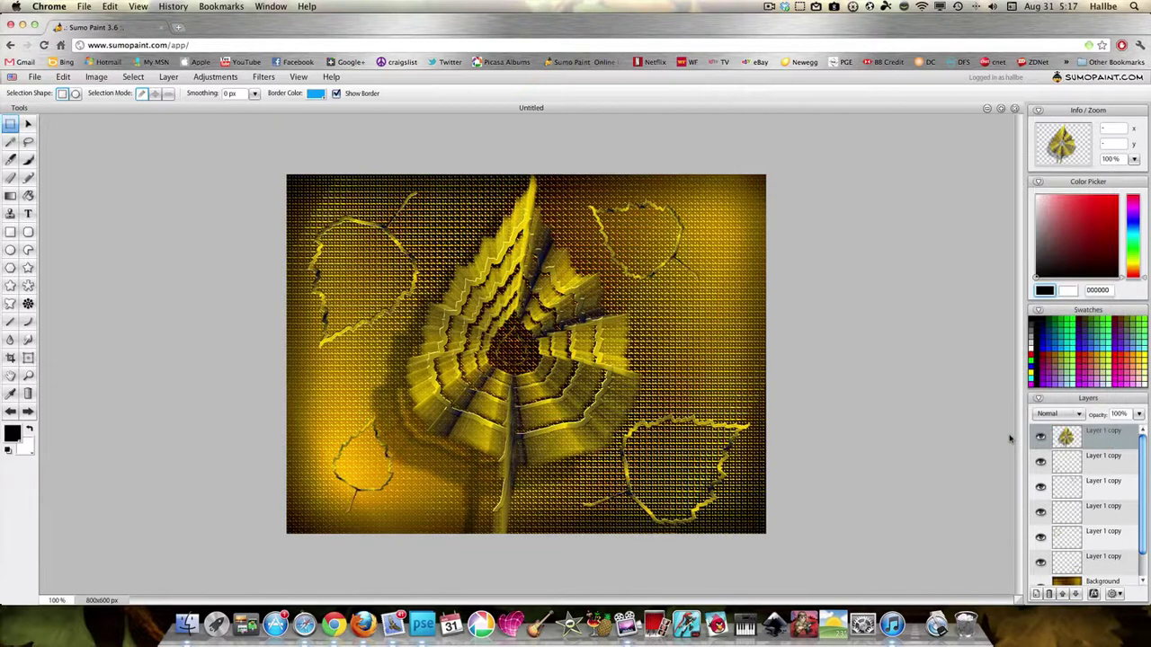
# - Merge all the small outline leaf layers into a single layer between the large leaf and the Background
pyautogui.rightClick(1074, 469)
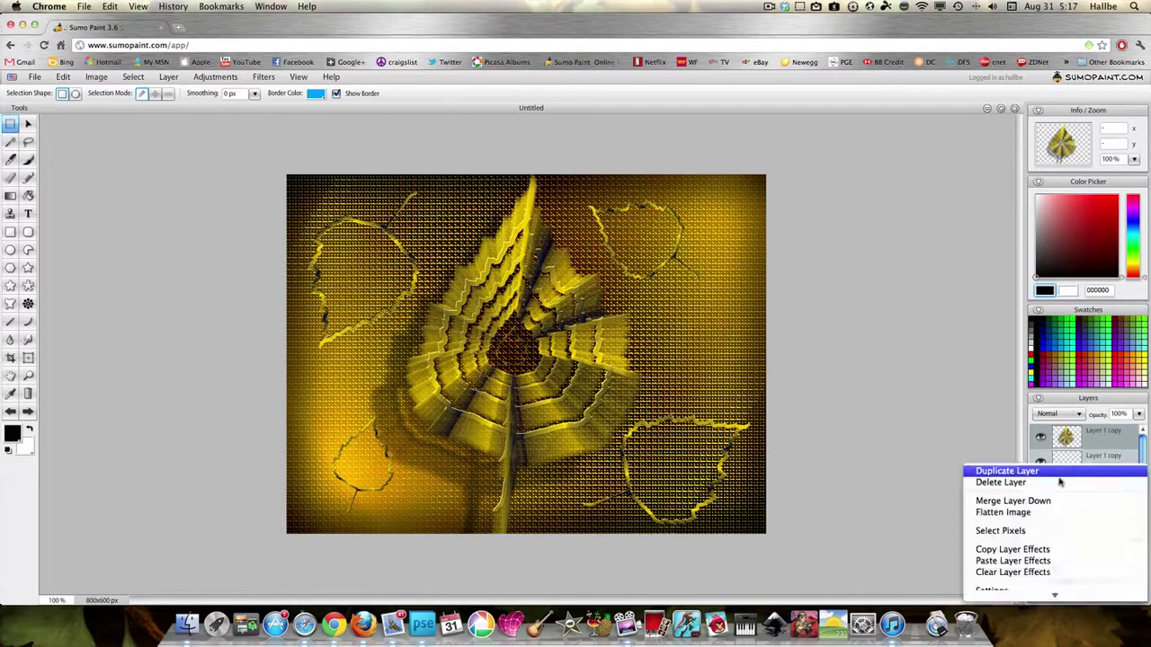
pyautogui.click(1007, 499)
pyautogui.rightClick(1070, 465)
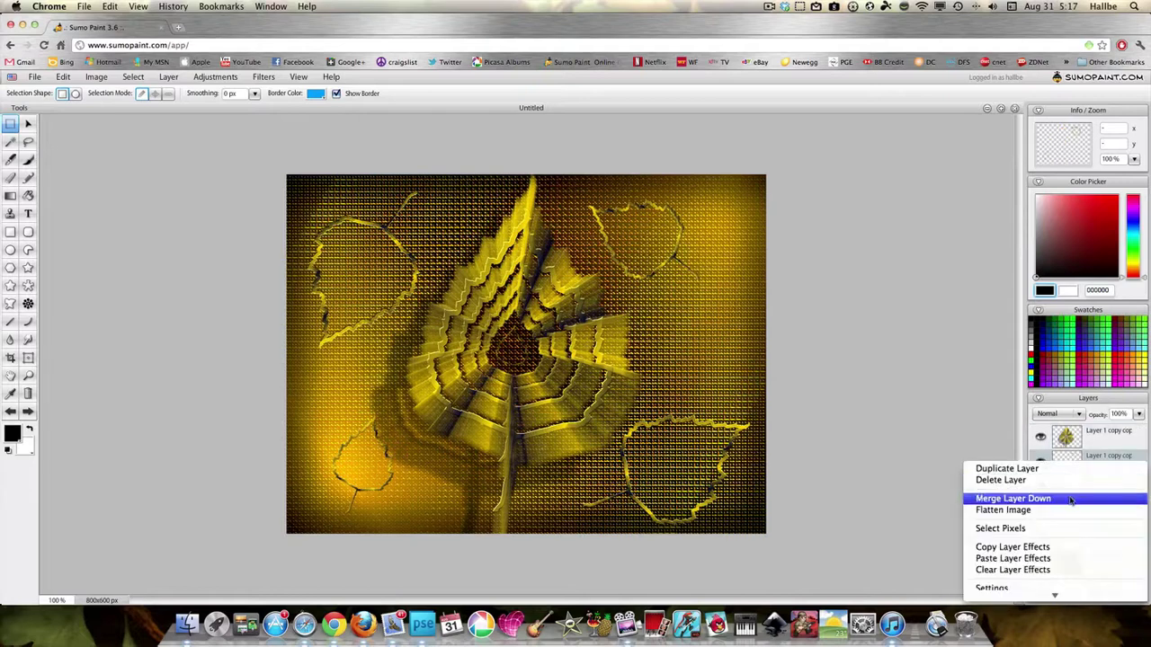
pyautogui.click(1074, 494)
pyautogui.rightClick(1070, 461)
pyautogui.click(1072, 492)
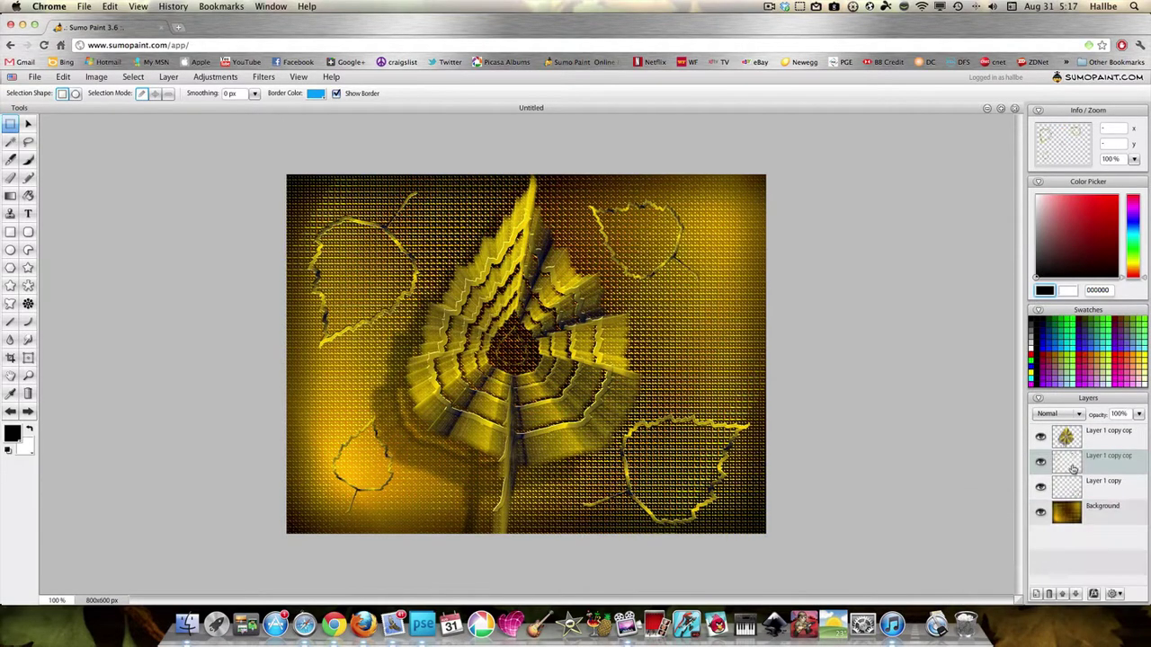
pyautogui.rightClick(1072, 474)
pyautogui.click(1068, 506)
# - Copy the large leaf's layer effects and paste them onto the merged outline leaves layer
pyautogui.rightClick(1046, 430)
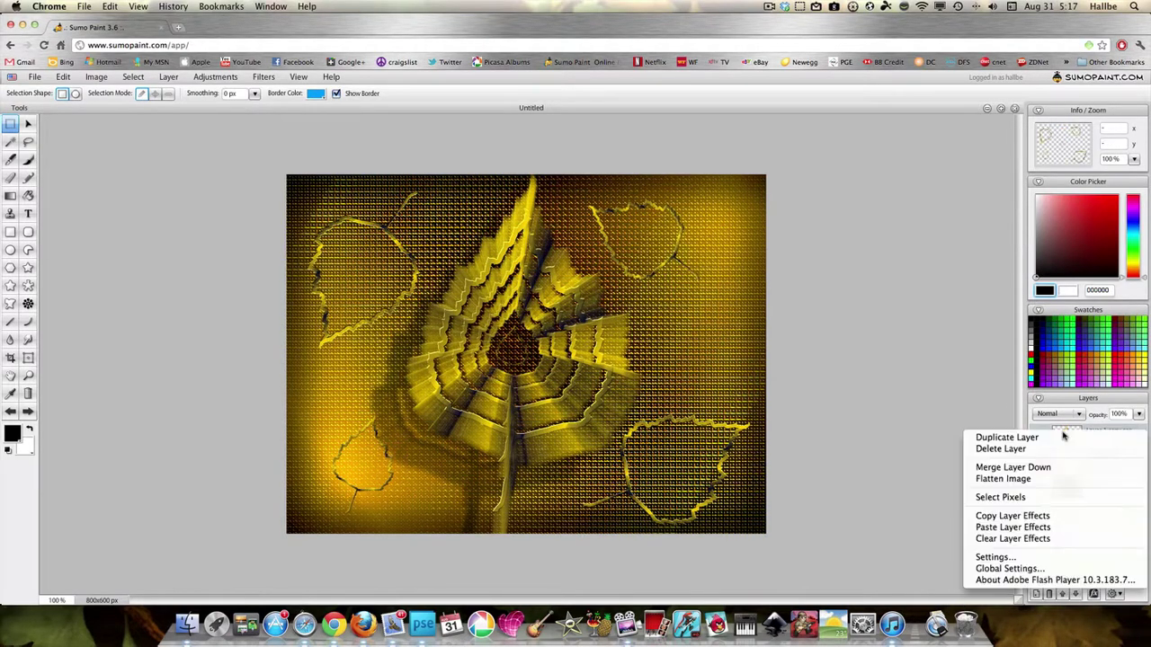
pyautogui.click(1047, 519)
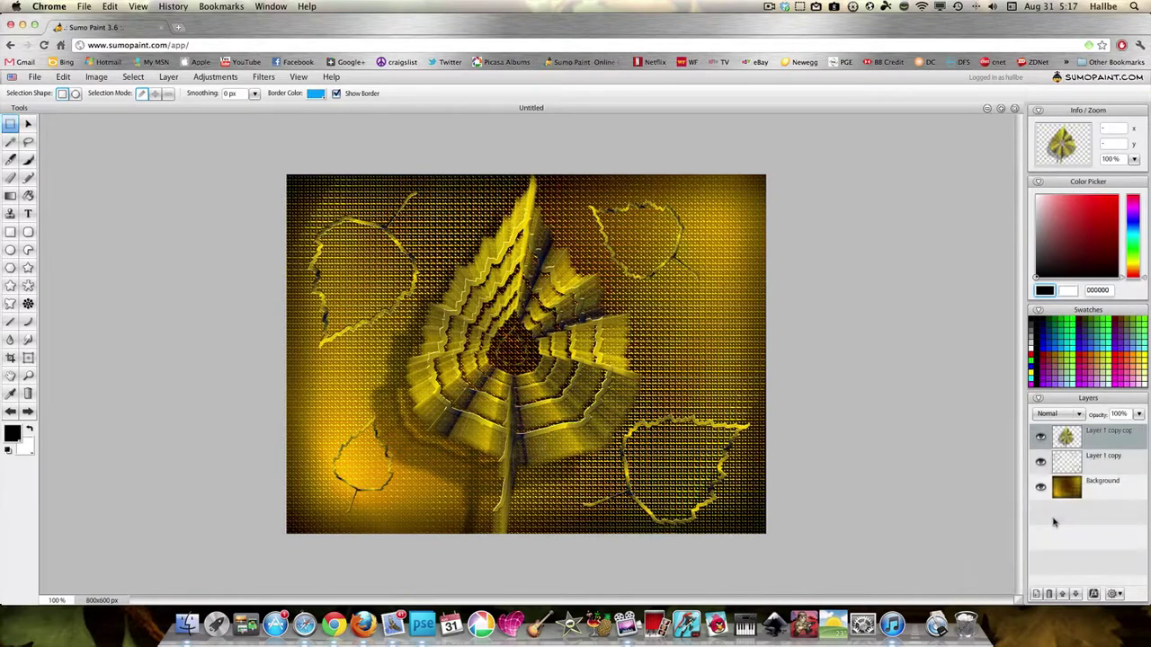
pyautogui.rightClick(1055, 463)
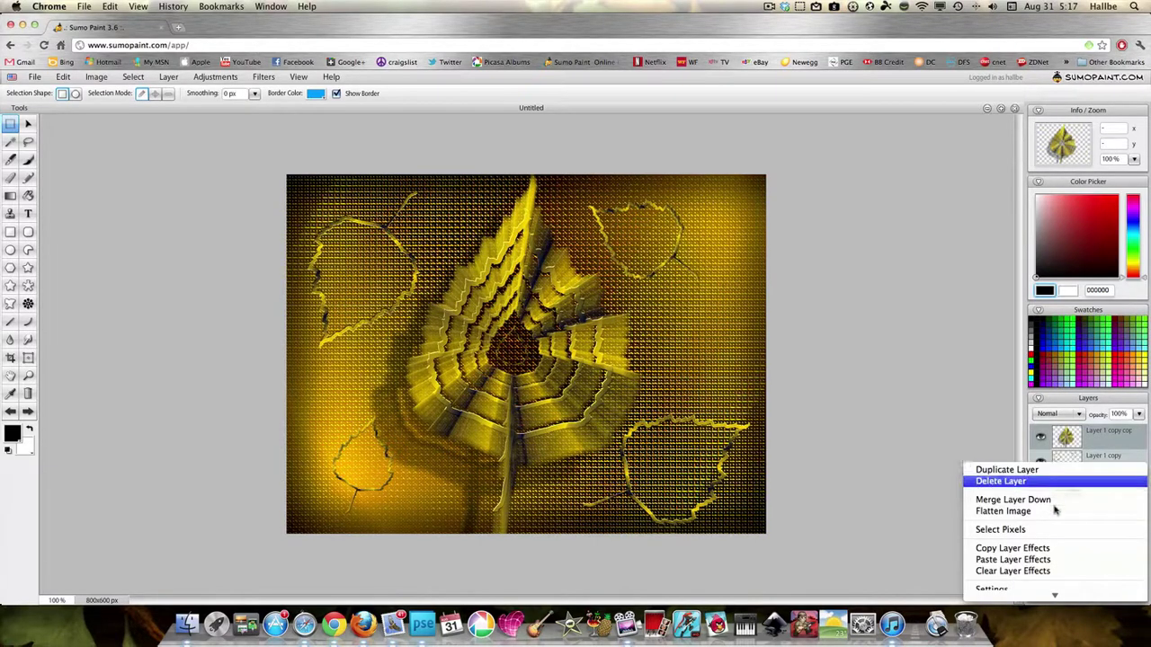
pyautogui.click(1045, 561)
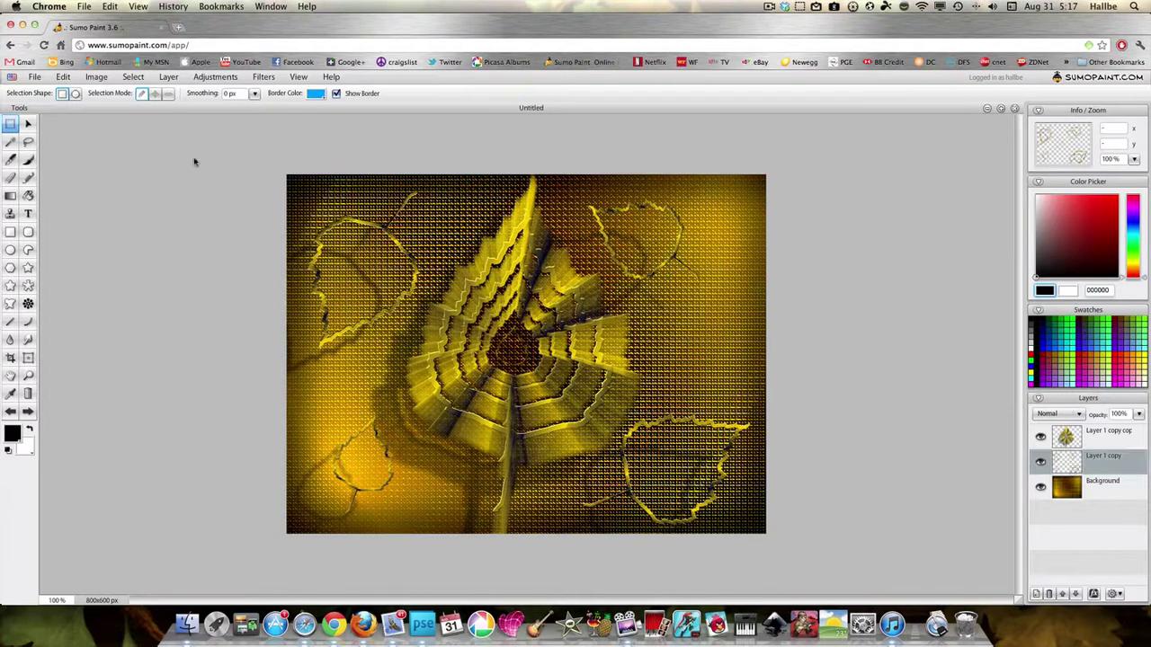
pyautogui.click(264, 78)
pyautogui.moveTo(286, 189)
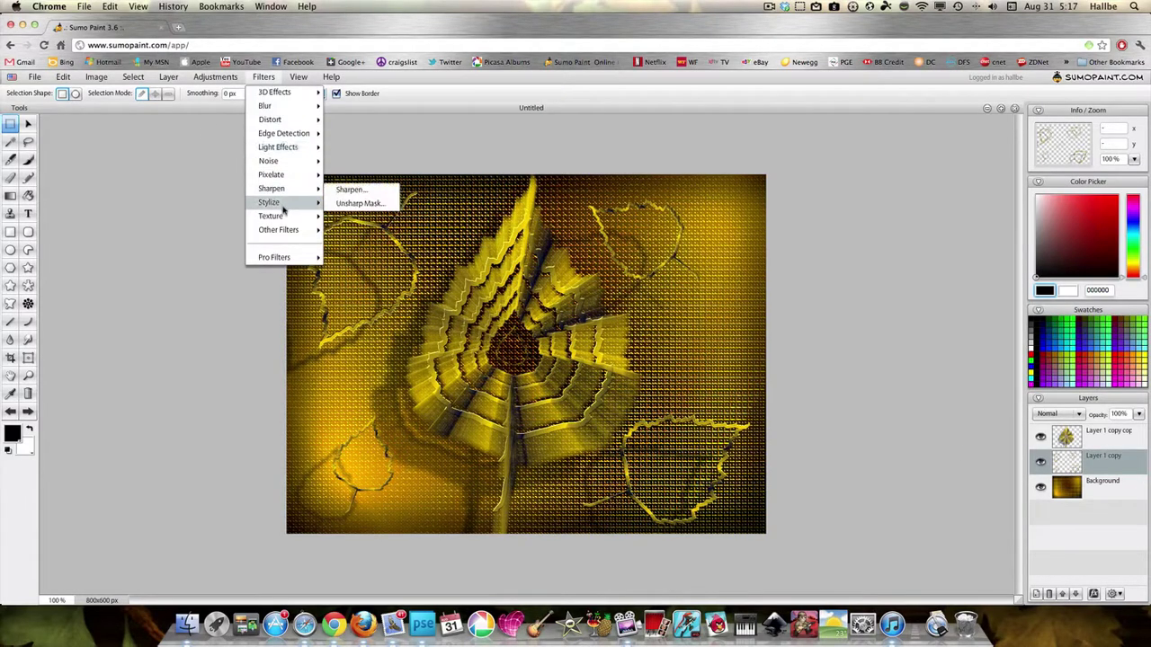
pyautogui.click(347, 217)
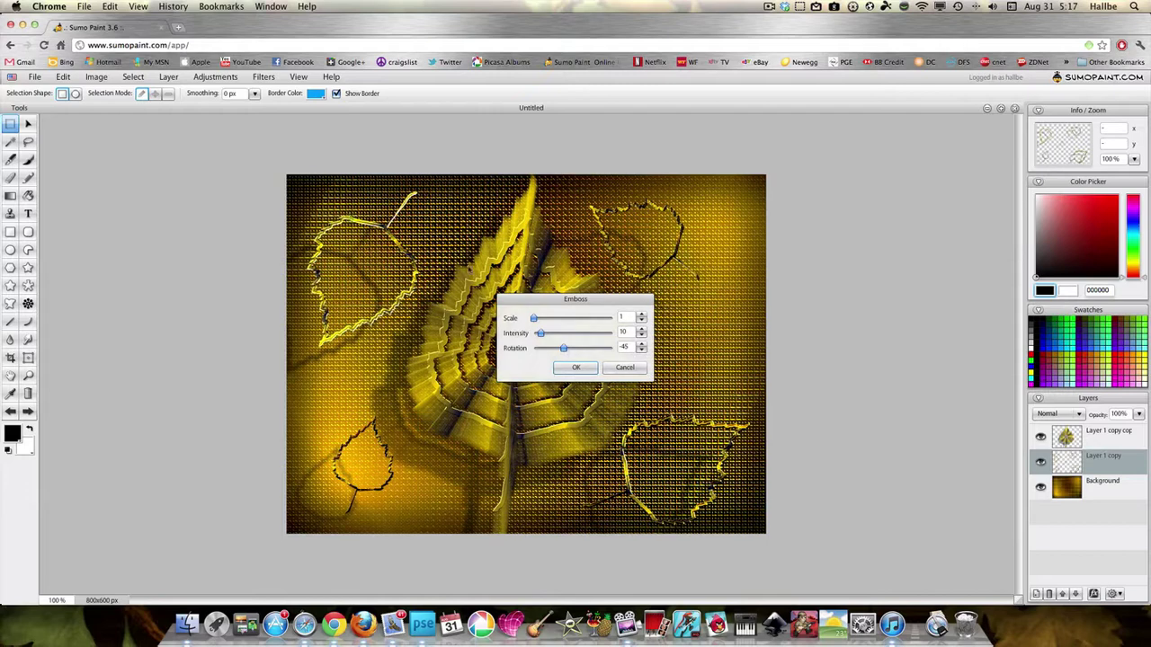
pyautogui.moveTo(520, 299); pyautogui.dragTo(857, 274)
pyautogui.moveTo(905, 320); pyautogui.dragTo(894, 319)
pyautogui.click(963, 336)
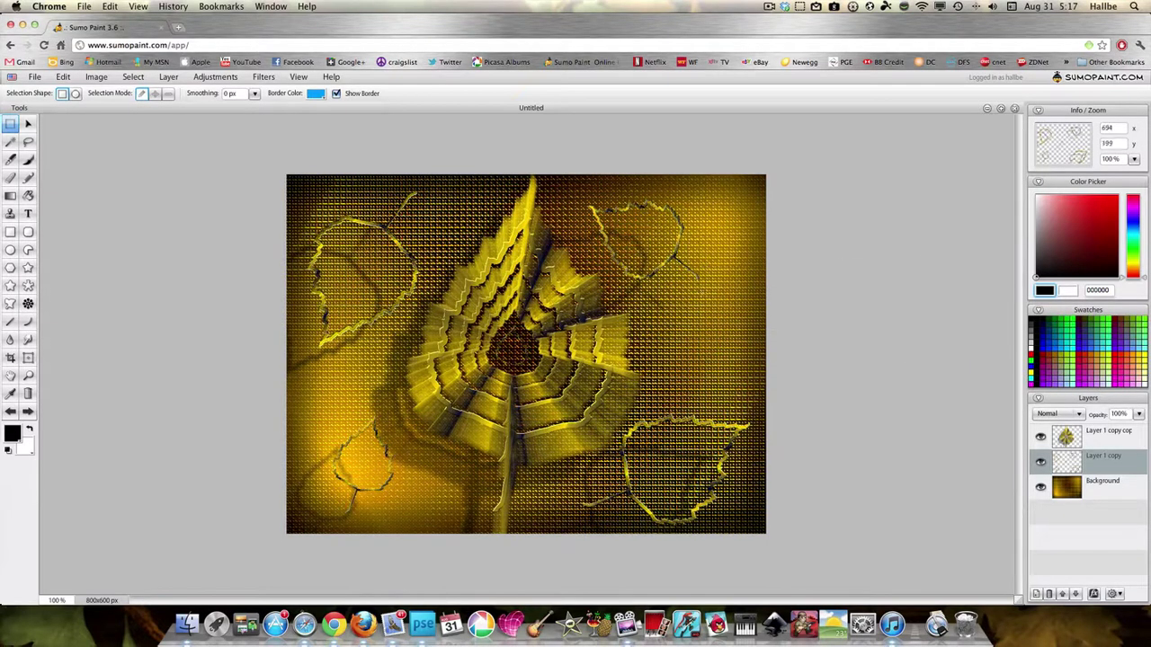
# - Darken the merged outline leaves layer with Hue/Saturation by setting its brightness to -34
pyautogui.click(216, 77)
pyautogui.click(229, 159)
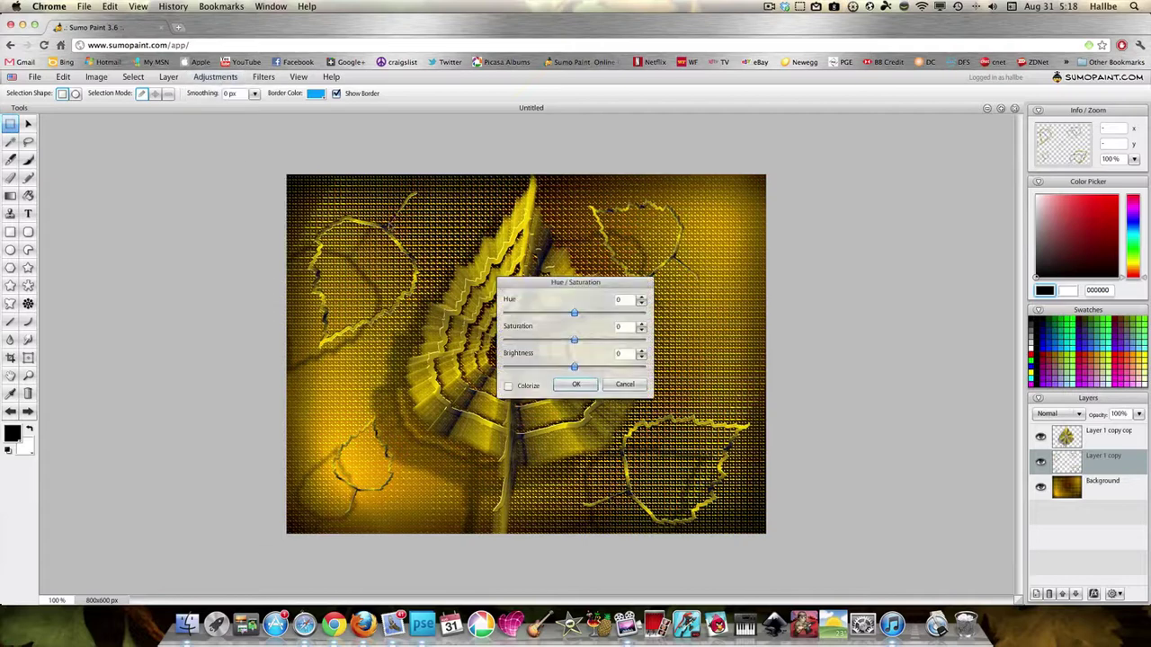
pyautogui.moveTo(573, 366)
pyautogui.mouseDown()
pyautogui.moveTo(531, 367)
pyautogui.moveTo(622, 367)
pyautogui.moveTo(551, 373)
pyautogui.moveTo(564, 376)
pyautogui.mouseUp()
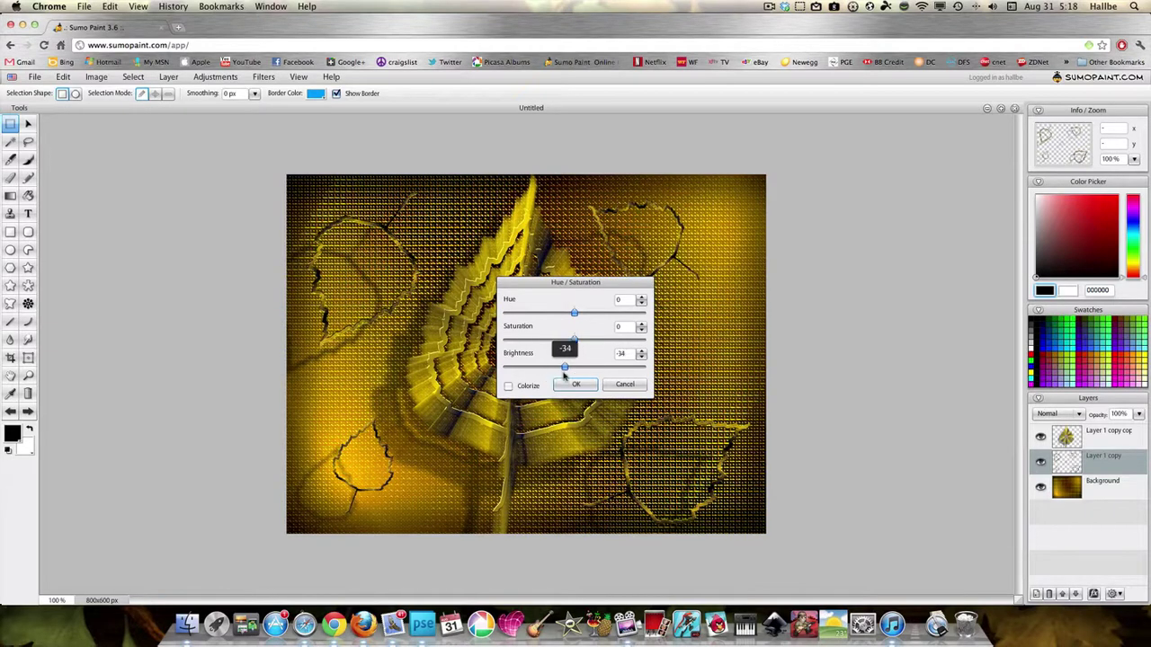
pyautogui.click(575, 385)
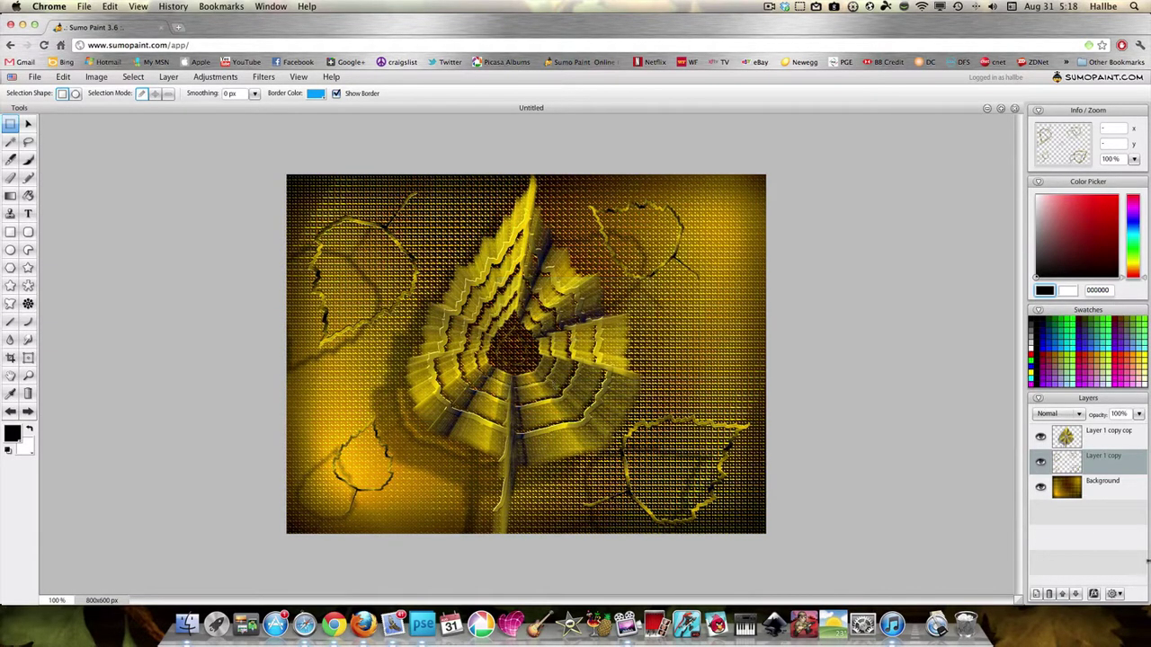
# - Shift the Background layer to a dark red-orange with Hue/Saturation: hue -24, saturation 3 and brightness -70
pyautogui.click(1073, 494)
pyautogui.click(216, 77)
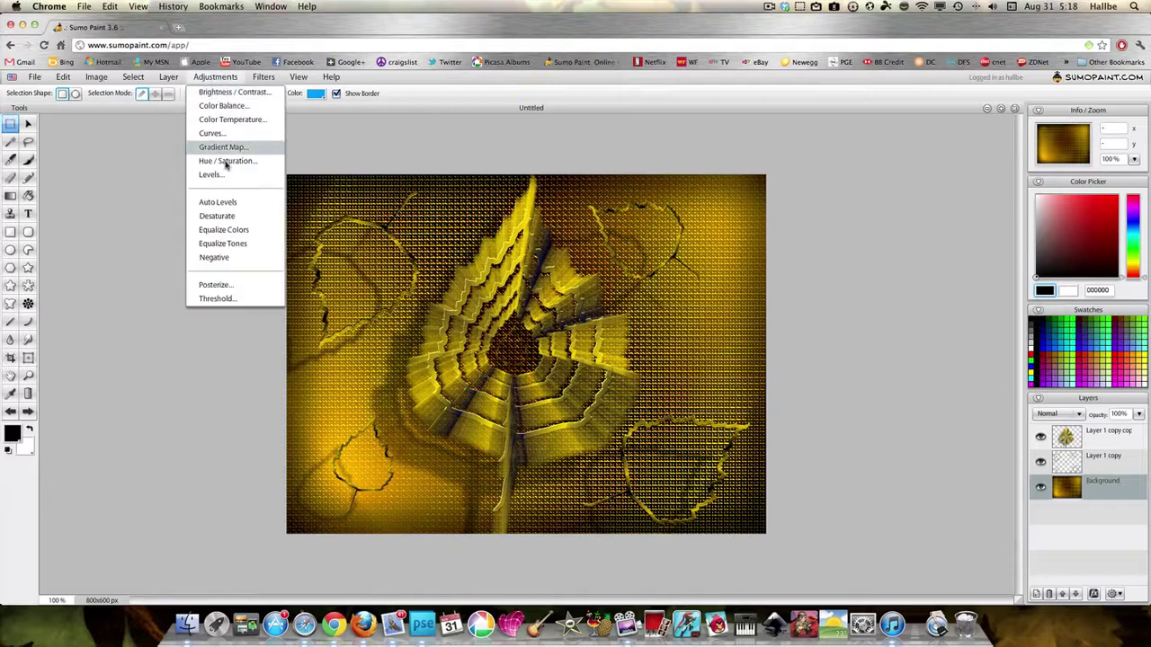
pyautogui.click(228, 161)
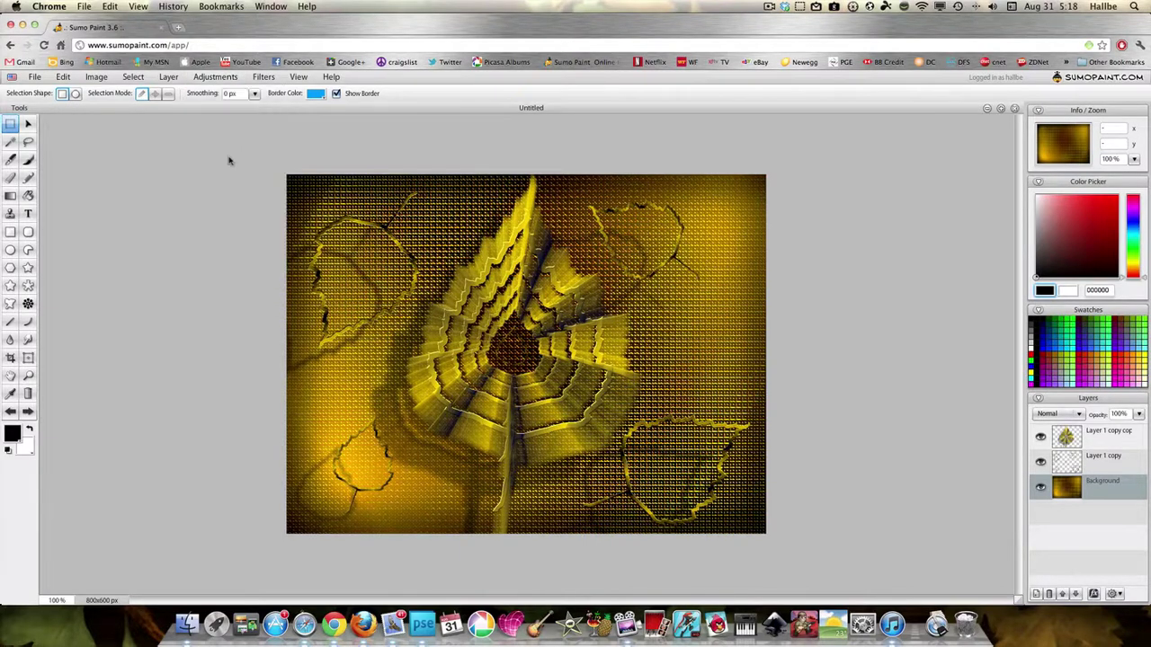
pyautogui.moveTo(593, 282); pyautogui.dragTo(819, 273)
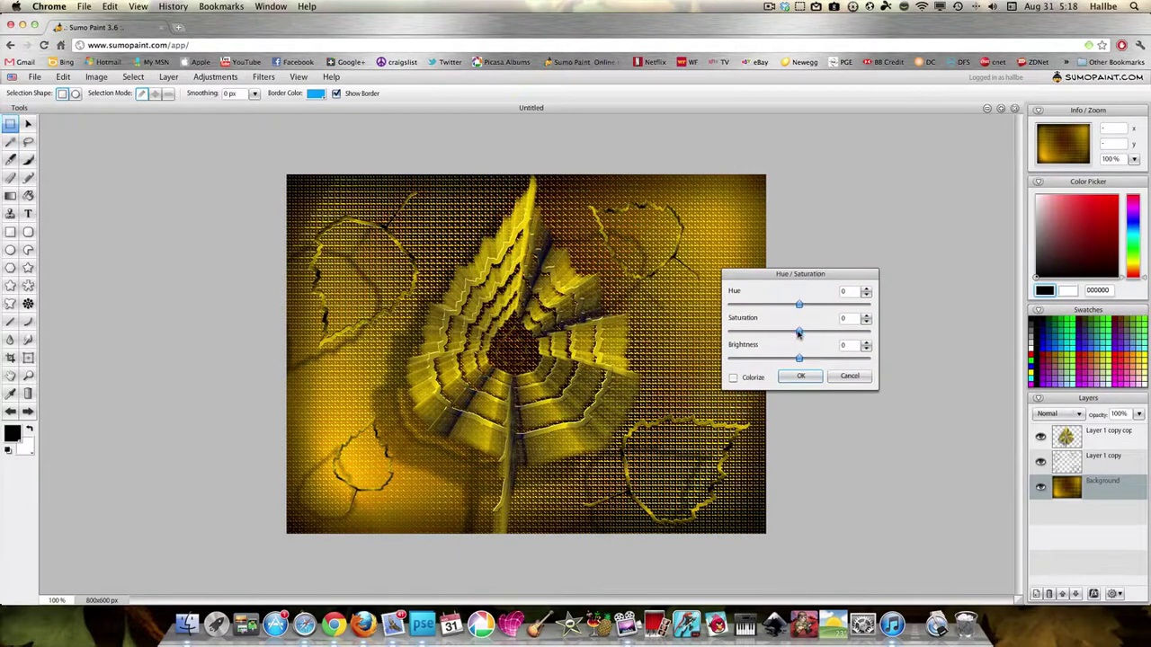
pyautogui.moveTo(798, 332)
pyautogui.mouseDown()
pyautogui.moveTo(861, 335)
pyautogui.moveTo(735, 338)
pyautogui.moveTo(801, 334)
pyautogui.moveTo(774, 308)
pyautogui.moveTo(726, 307)
pyautogui.moveTo(855, 308)
pyautogui.moveTo(779, 315)
pyautogui.moveTo(789, 319)
pyautogui.mouseUp()
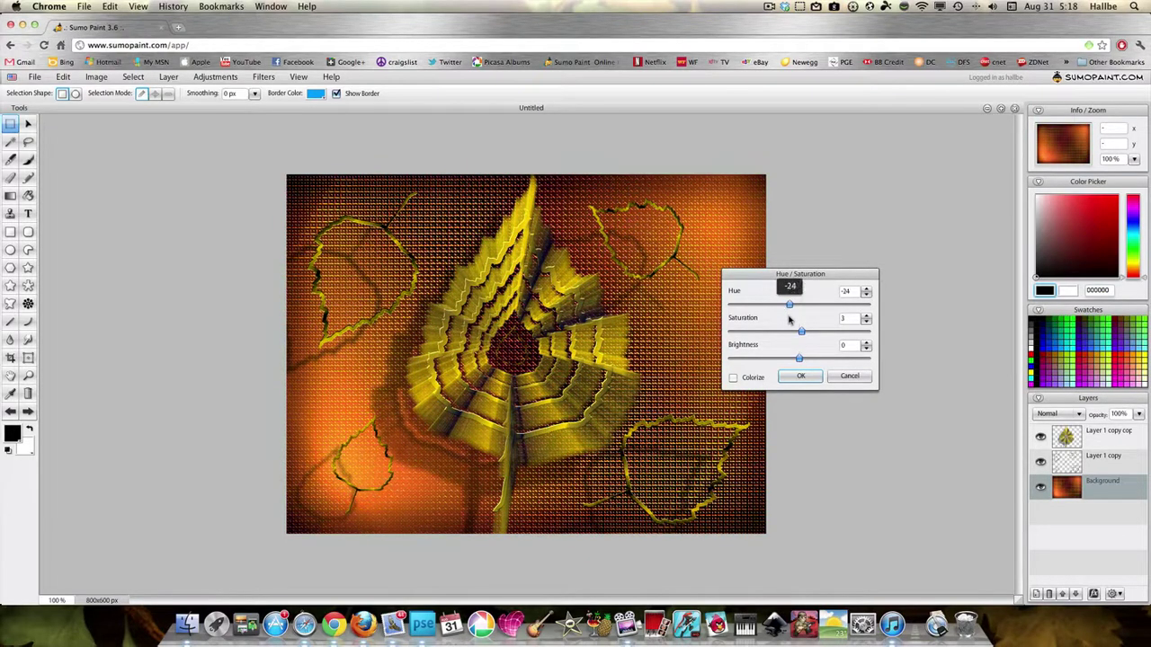
pyautogui.moveTo(799, 357); pyautogui.dragTo(779, 362)
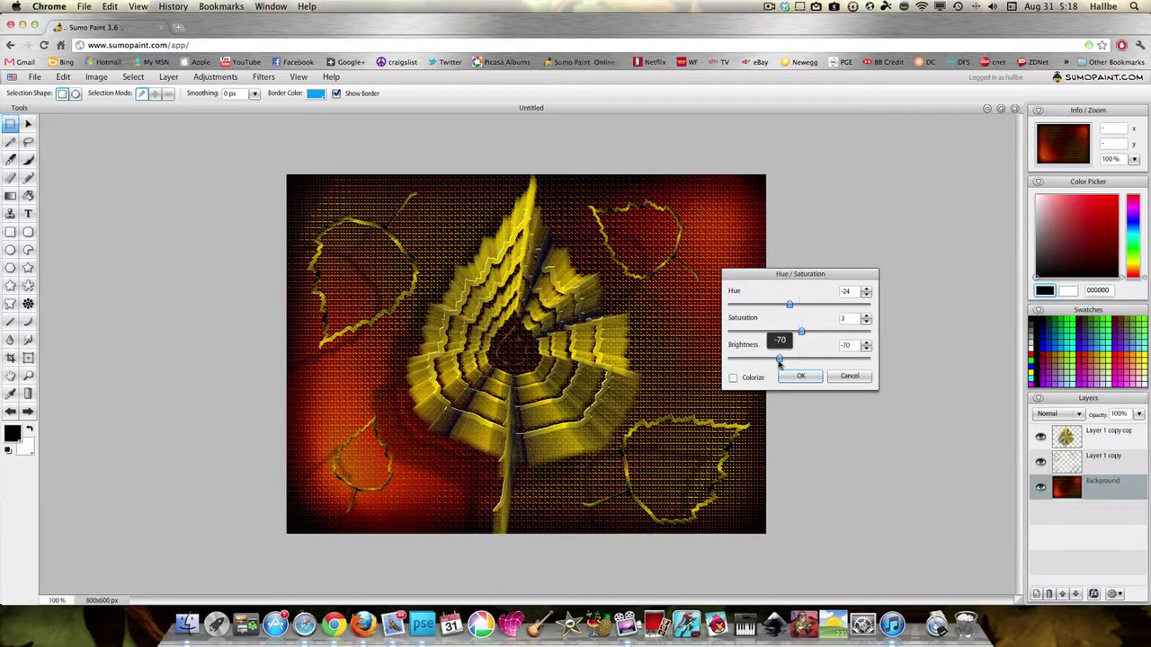
pyautogui.click(800, 376)
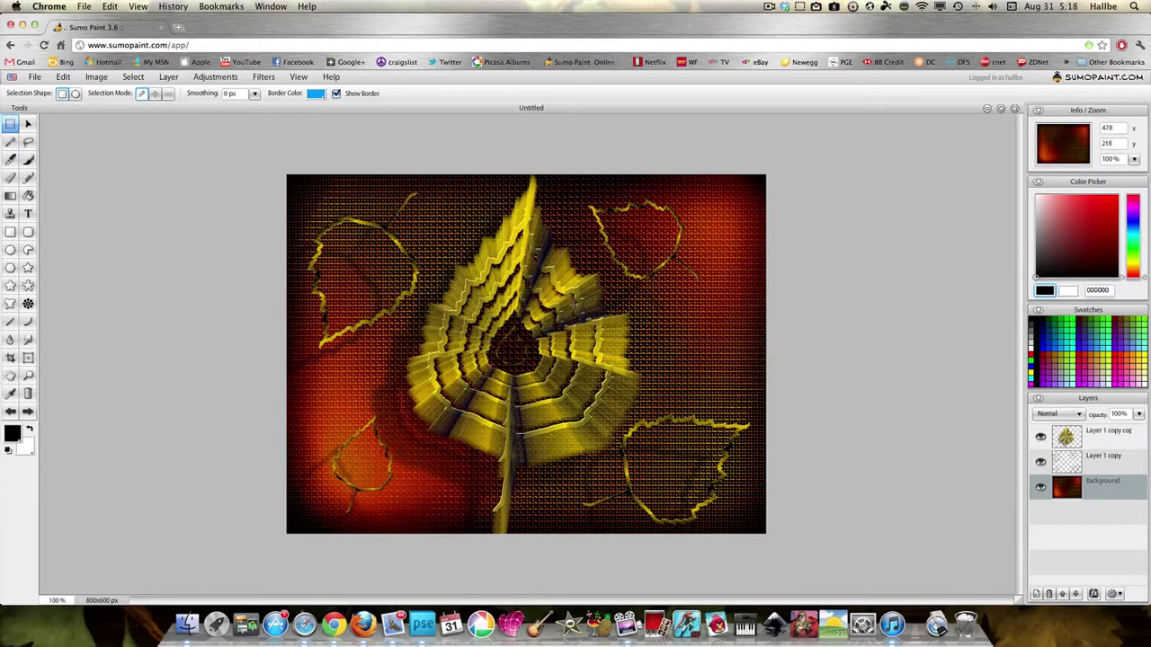
# - Emboss the Background layer with scale 1, intensity 17 and rotation -45
pyautogui.click(263, 77)
pyautogui.moveTo(290, 202)
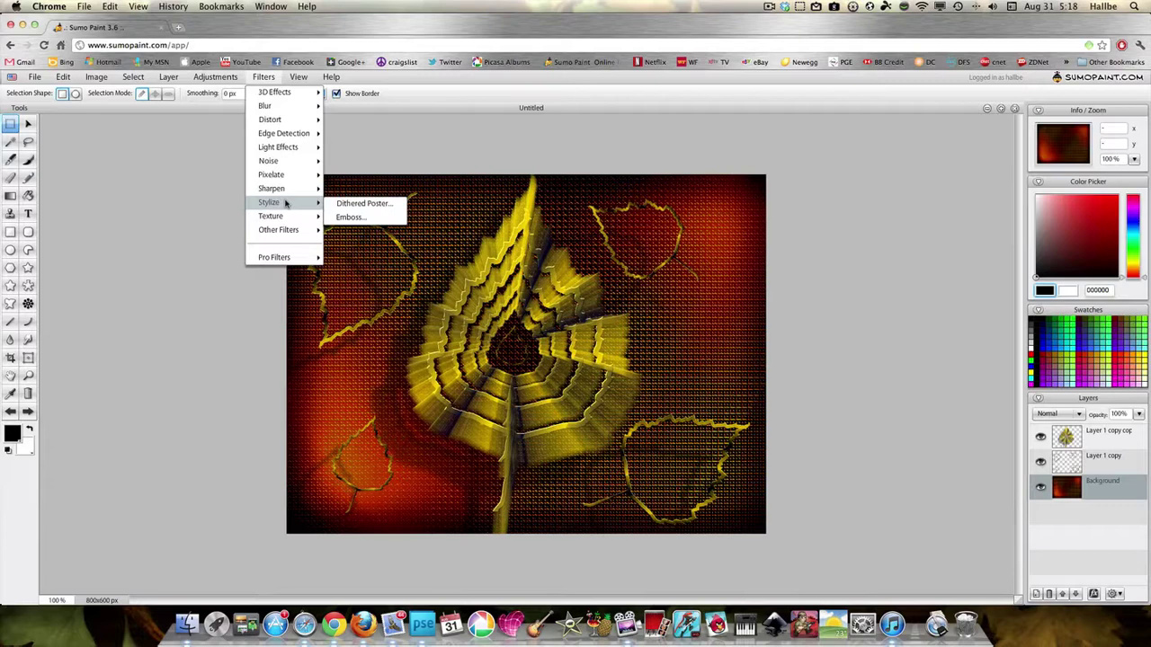
pyautogui.click(359, 216)
pyautogui.moveTo(565, 306); pyautogui.dragTo(836, 297)
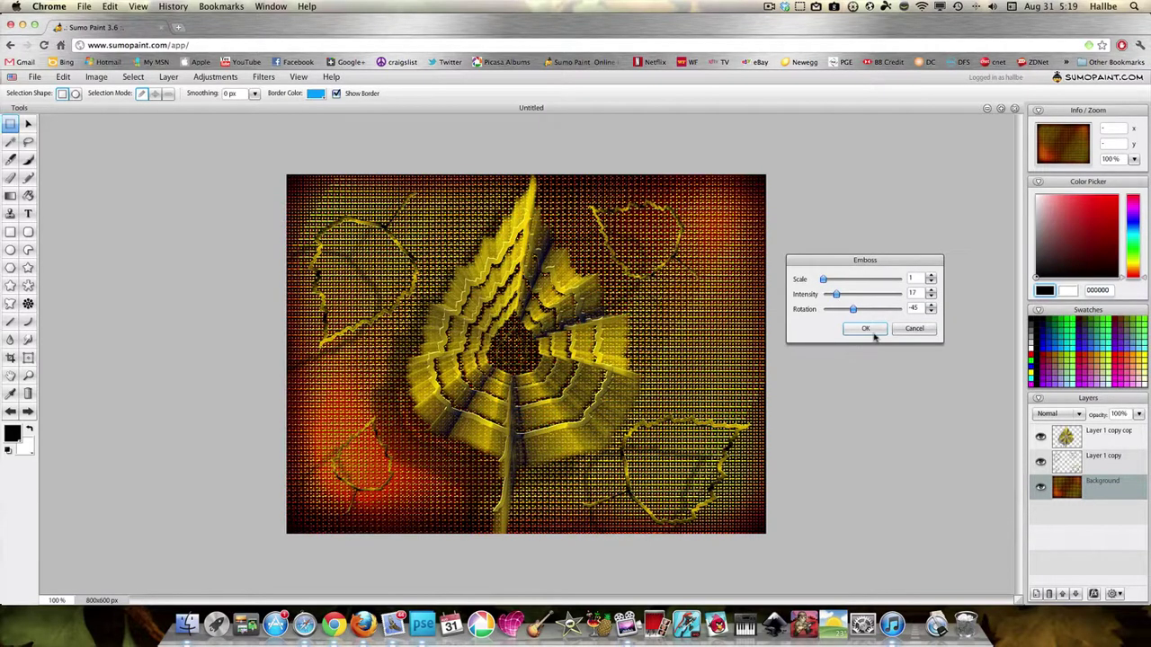
pyautogui.click(861, 330)
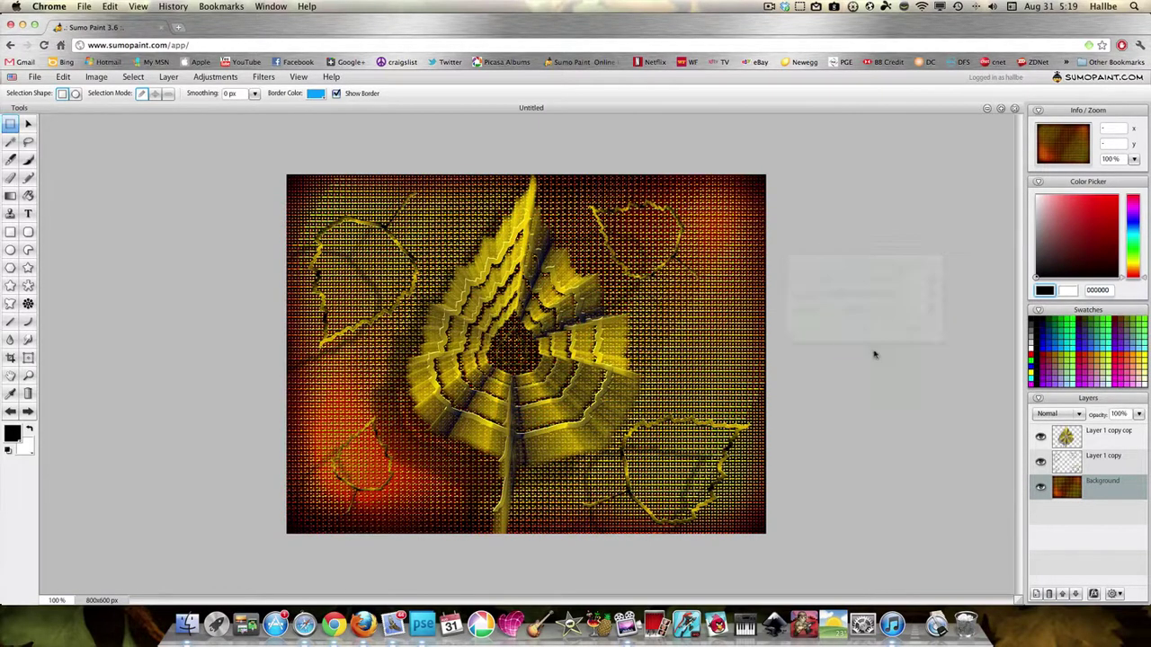
# - Add a new layer above the large leaf and fill it entirely with black
pyautogui.click(1035, 595)
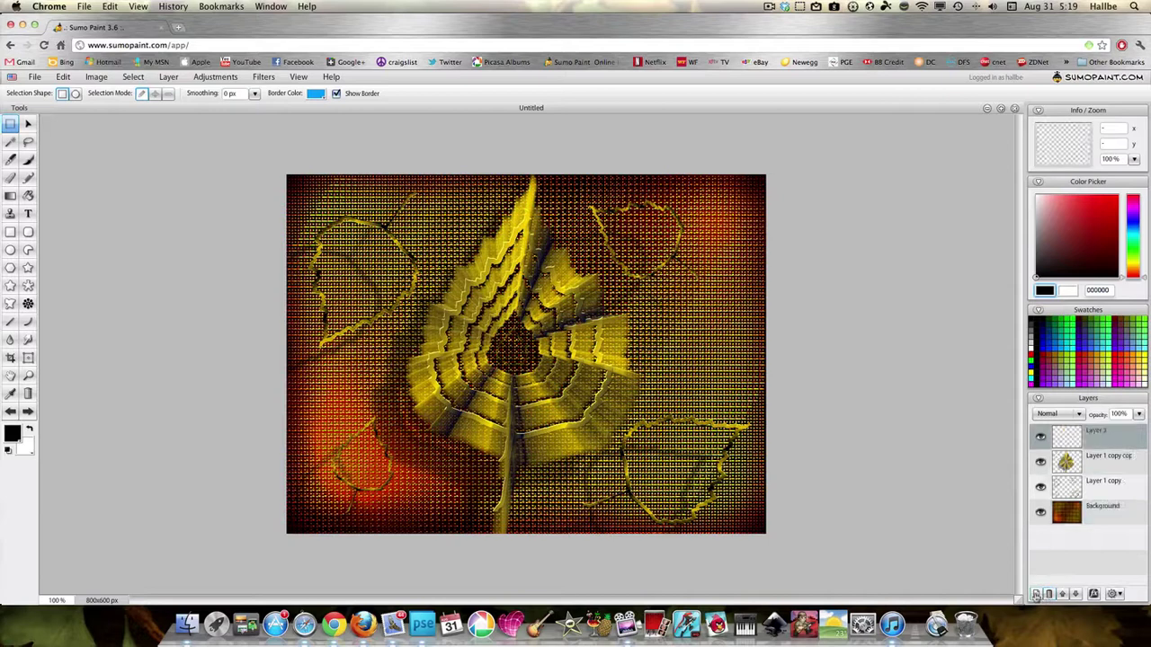
pyautogui.click(28, 160)
pyautogui.click(28, 195)
pyautogui.click(588, 372)
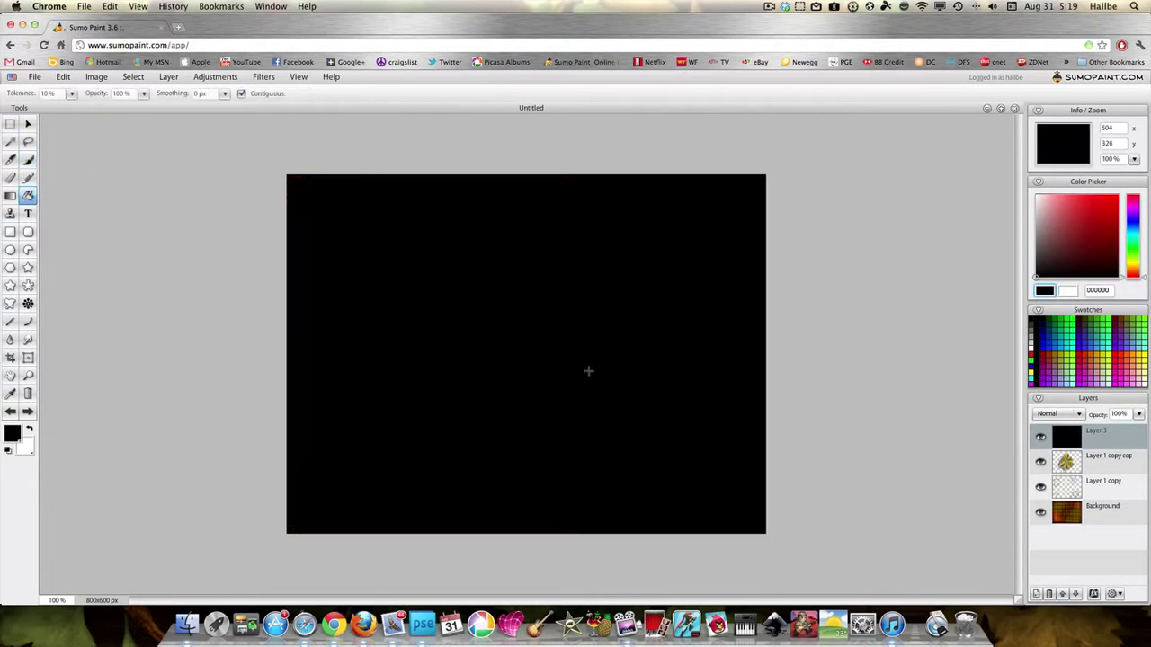
# - Cut a large rectangle out of the black layer's interior, leaving a narrow frame along the canvas edges, and deselect
pyautogui.click(10, 123)
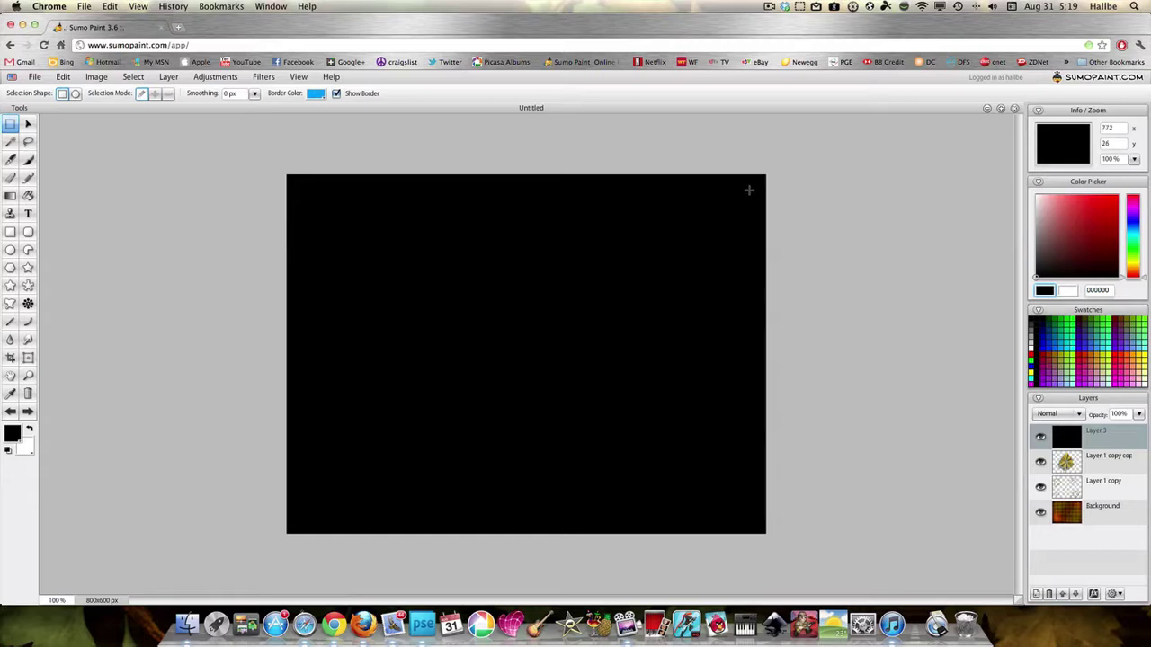
pyautogui.moveTo(749, 191); pyautogui.dragTo(304, 511)
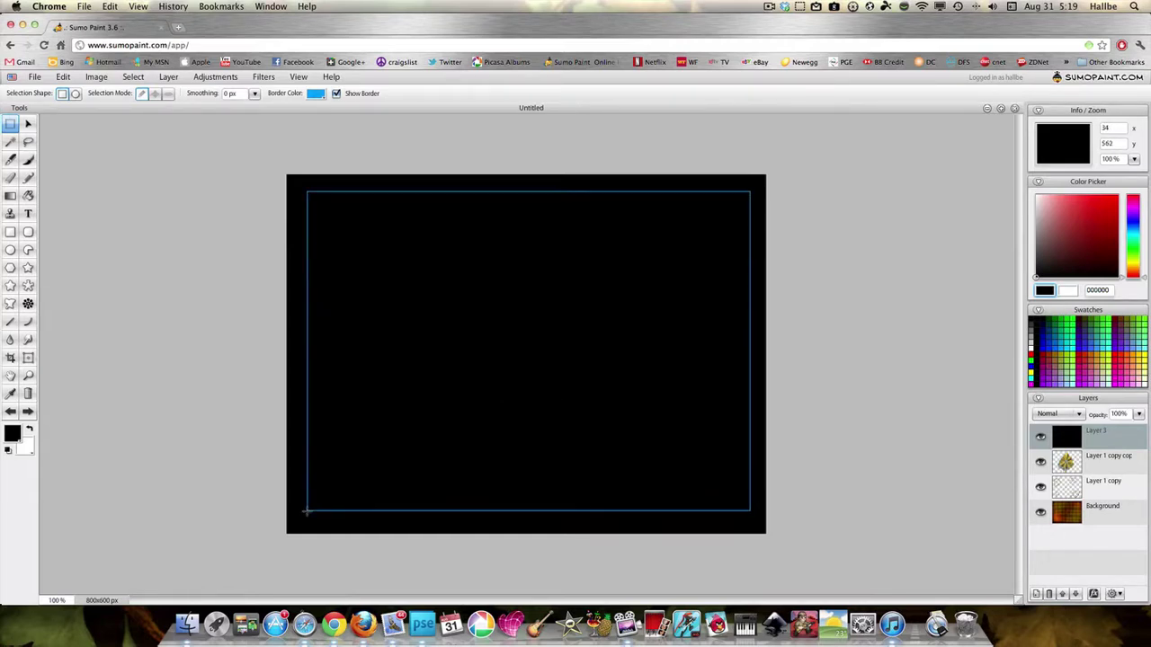
pyautogui.click(63, 78)
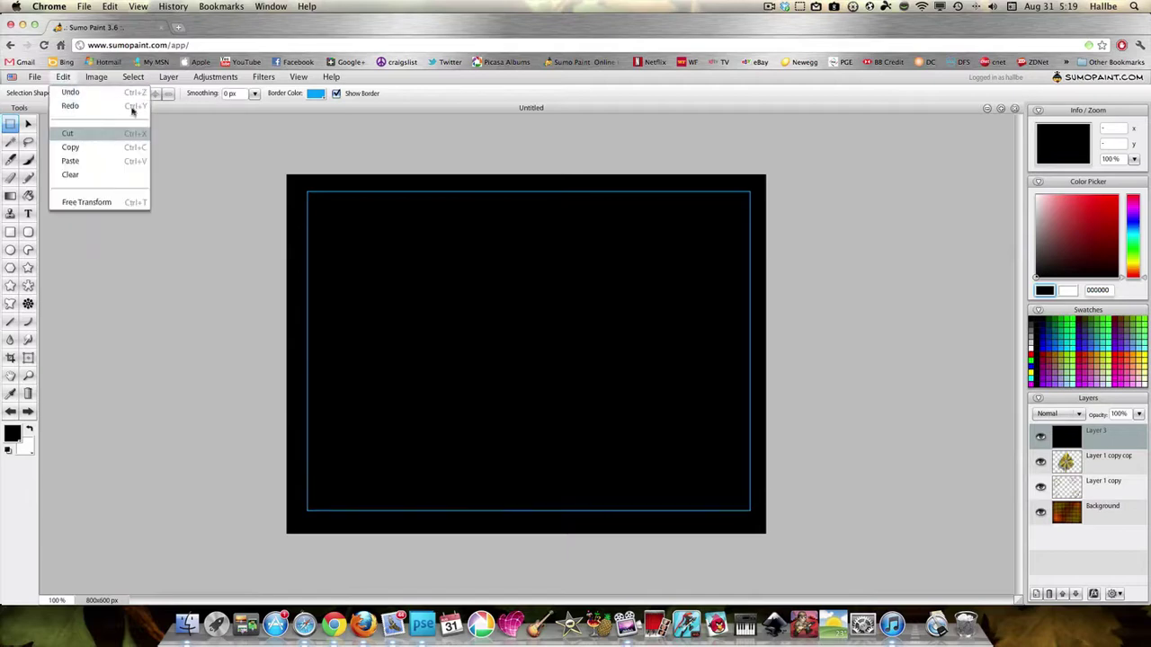
pyautogui.click(85, 131)
pyautogui.click(132, 77)
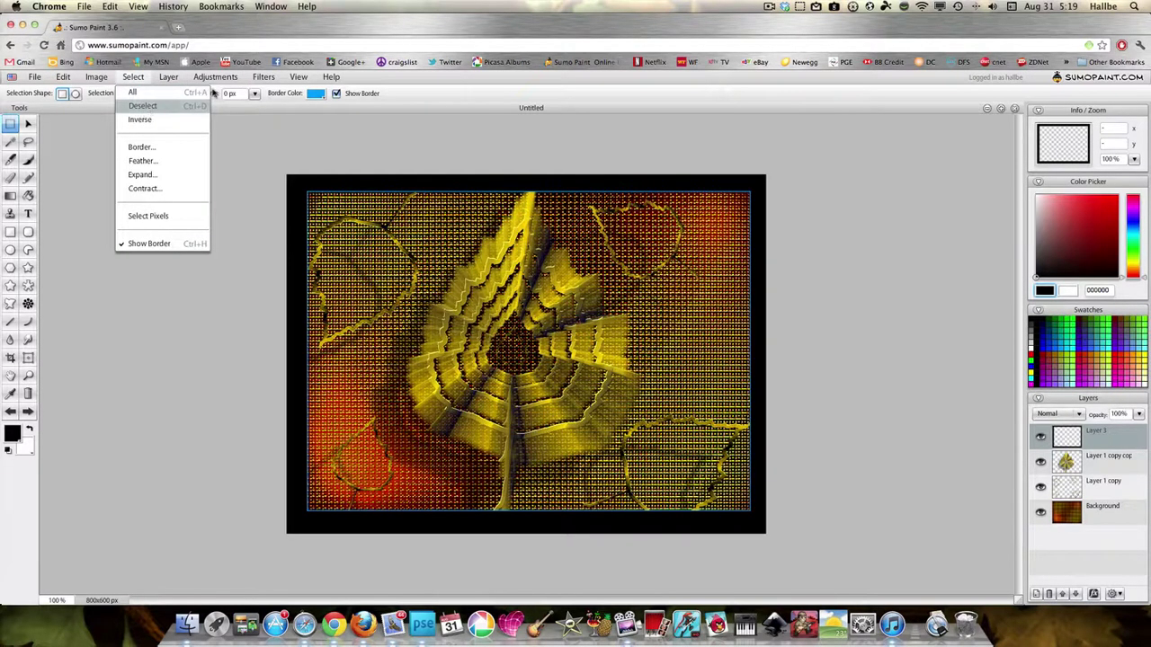
pyautogui.click(142, 106)
# - Soften the black frame with a high-quality Gaussian Blur of 91.1 in width and height
pyautogui.click(263, 77)
pyautogui.moveTo(270, 106)
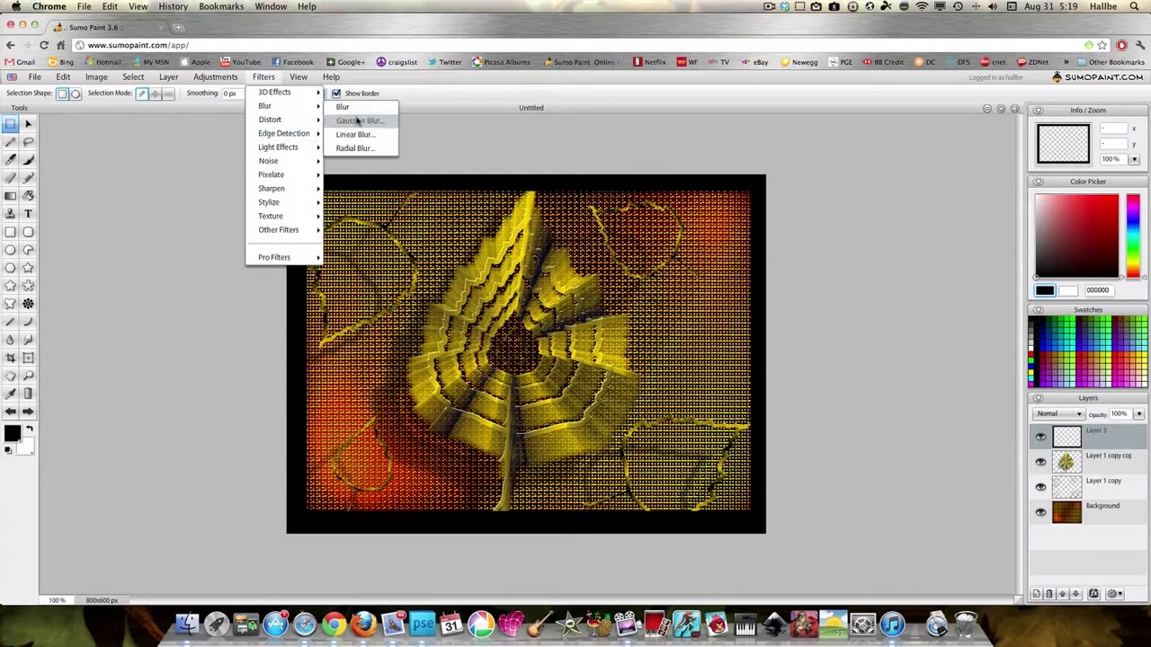
pyautogui.click(364, 118)
pyautogui.click(553, 305)
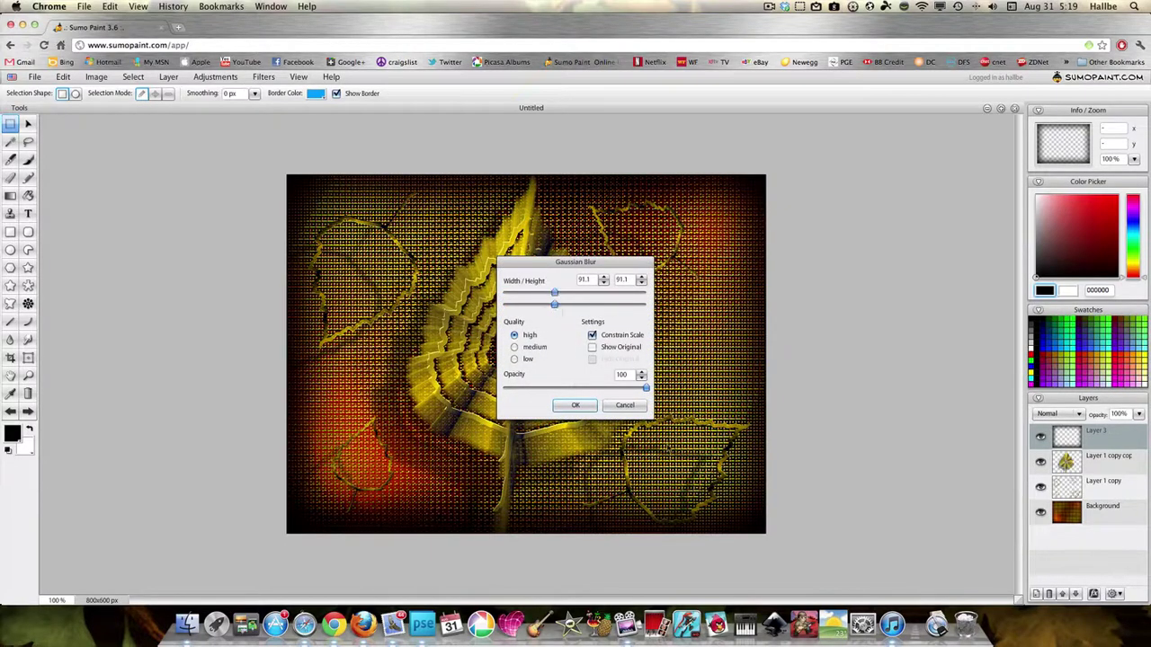
pyautogui.click(578, 405)
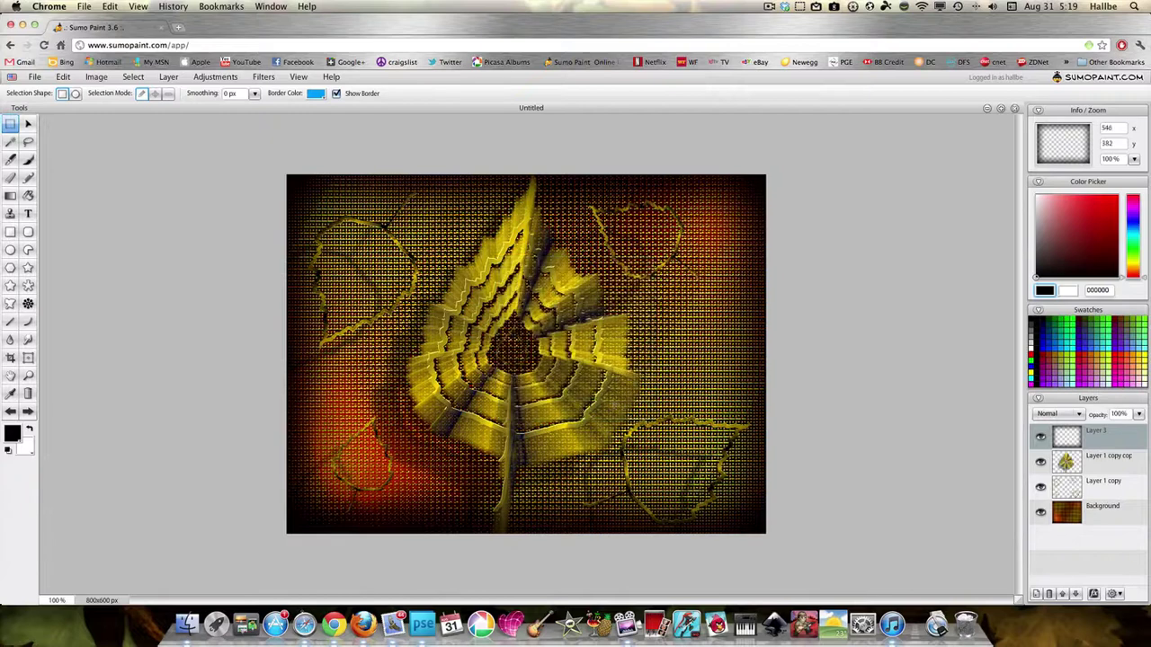
# - Try the Overlay and Lighten blend modes on the blurred frame layer and return it to Normal
pyautogui.click(1057, 414)
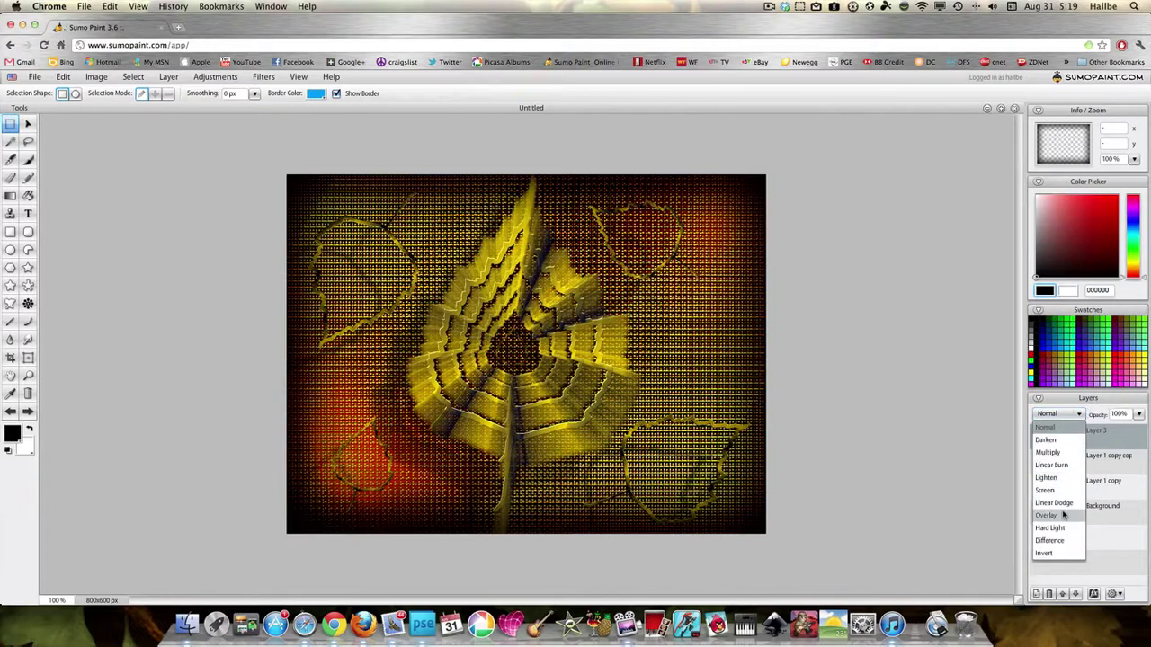
pyautogui.click(1065, 514)
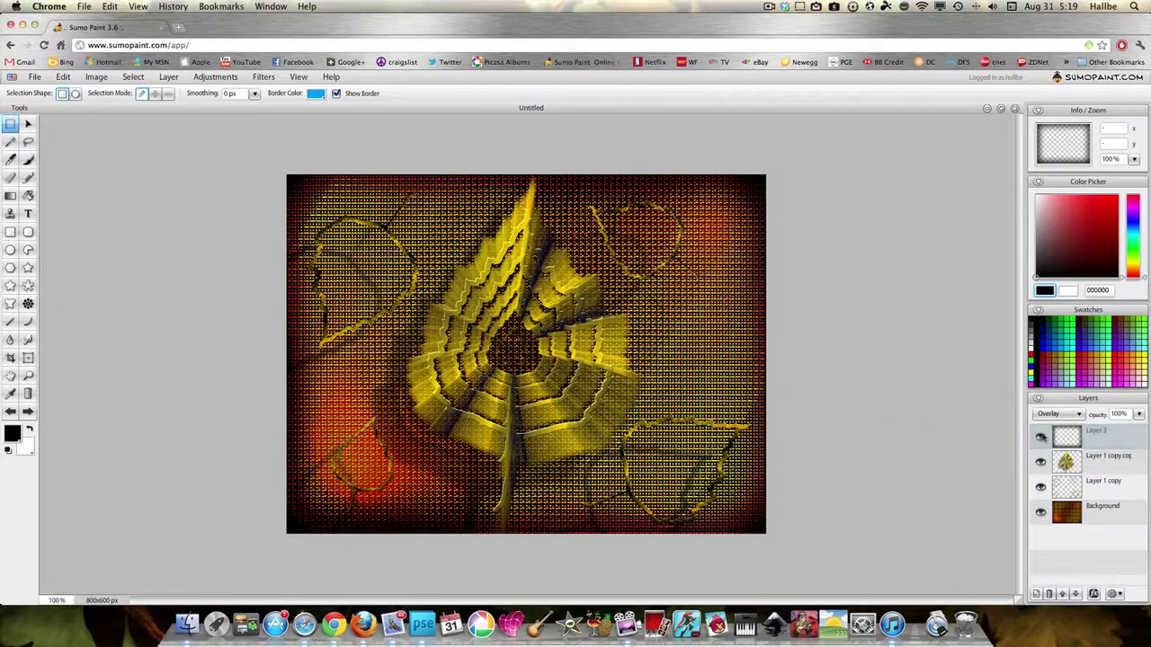
pyautogui.click(1057, 414)
pyautogui.click(1045, 477)
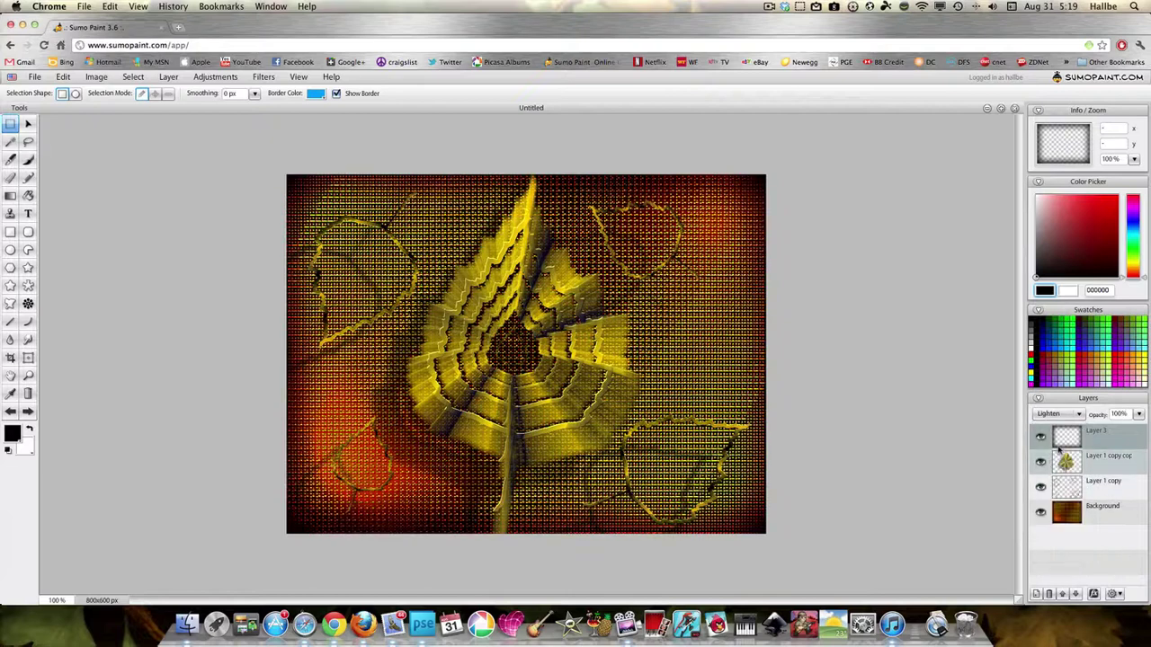
pyautogui.click(1072, 416)
pyautogui.click(1046, 431)
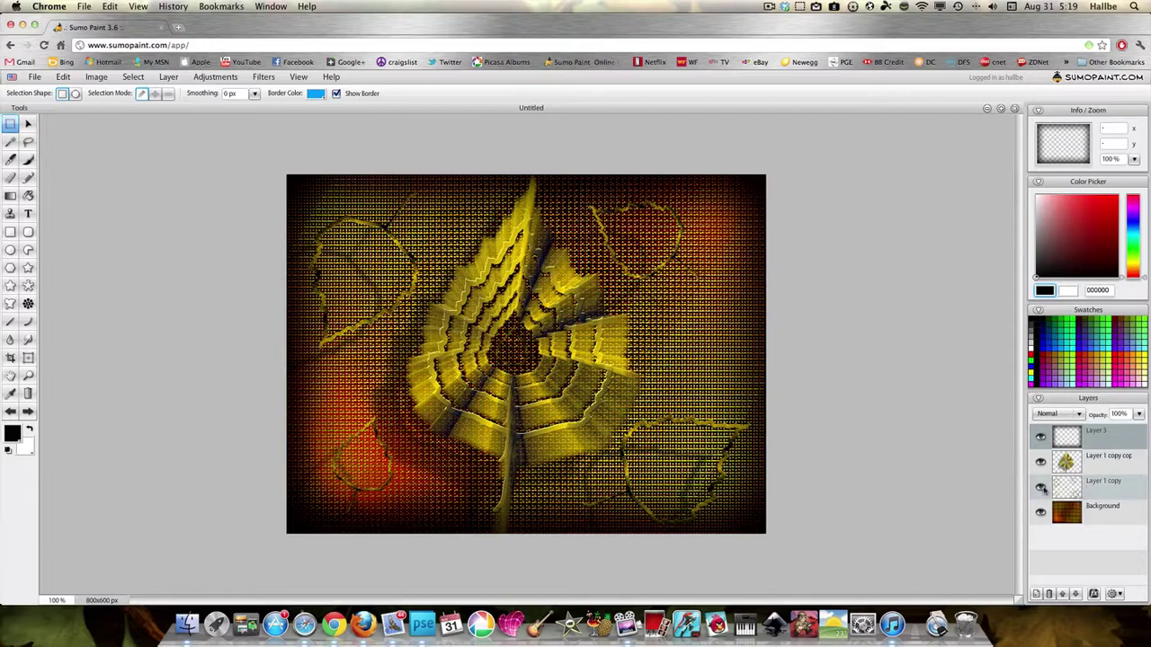
# - Duplicate the merged outline leaves layer and flip the copy vertically
pyautogui.rightClick(1074, 486)
pyautogui.click(1025, 492)
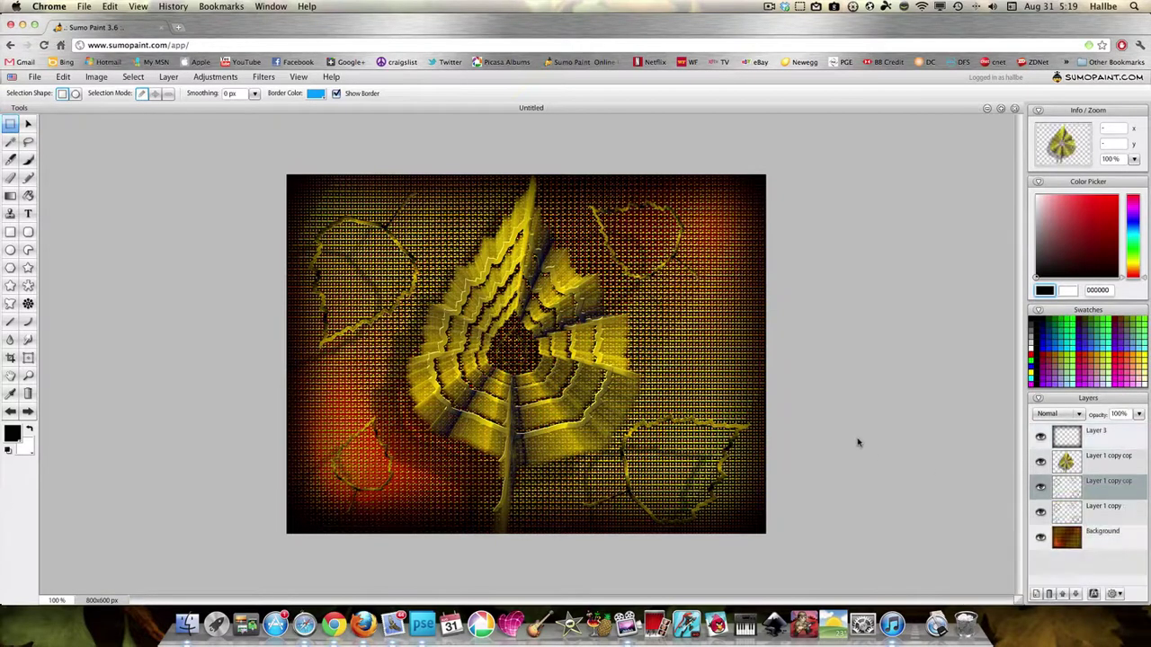
pyautogui.click(1114, 594)
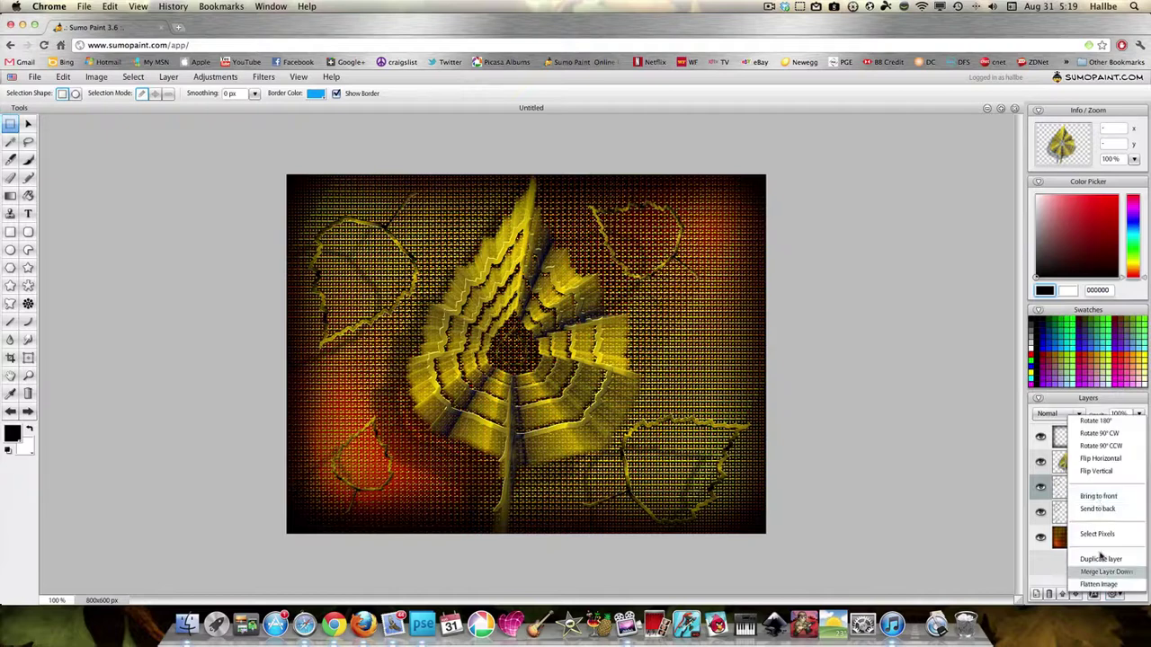
pyautogui.click(1112, 472)
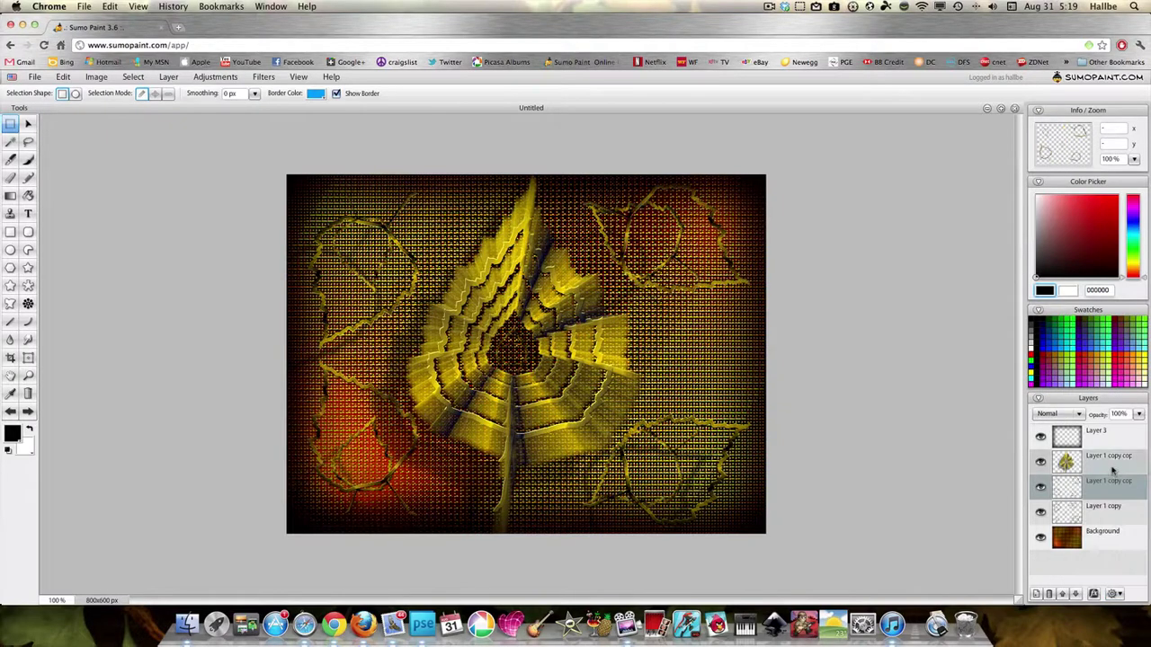
# - Try the Overlay and Darken blend modes on the flipped outline leaves copy and delete that layer
pyautogui.click(1077, 417)
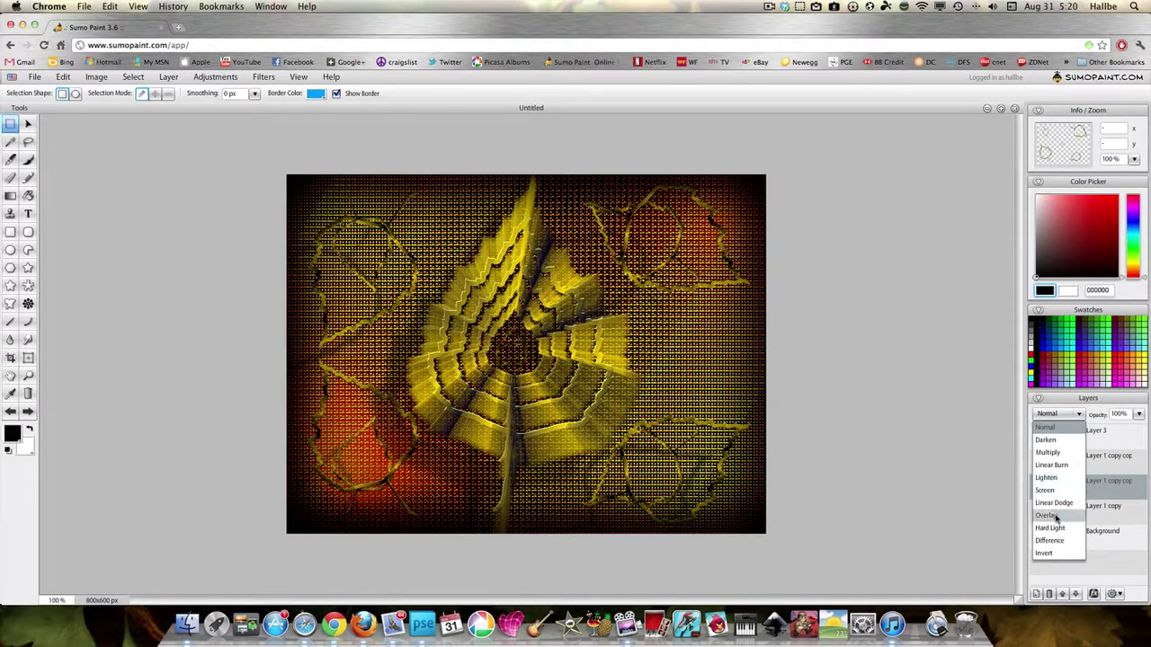
pyautogui.click(1048, 503)
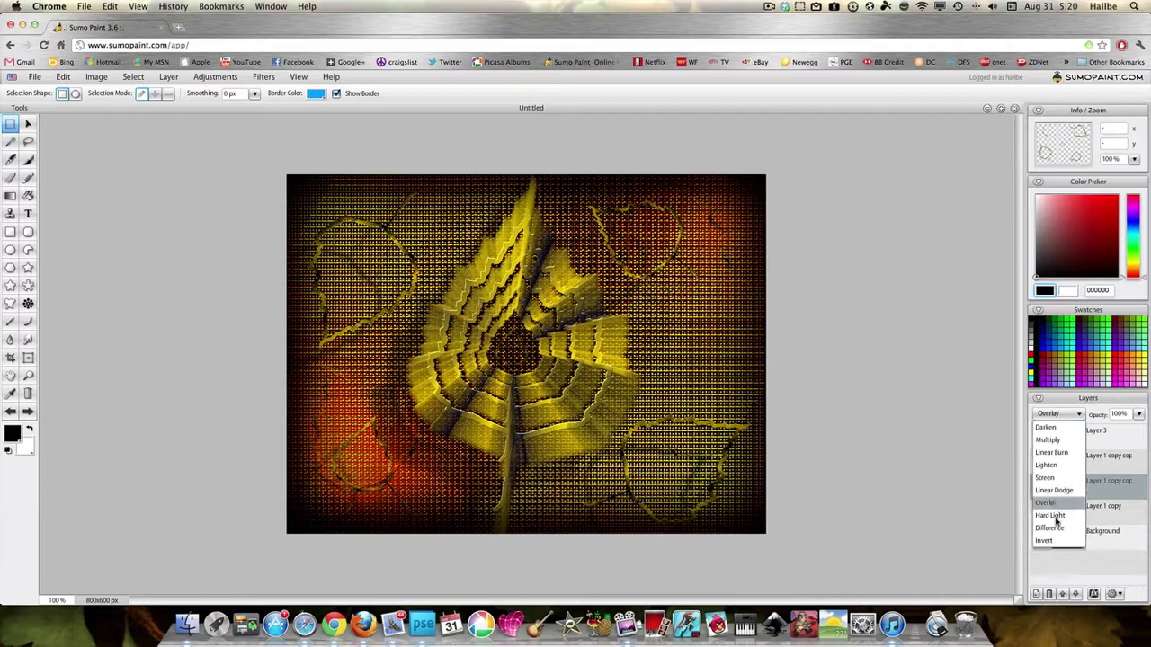
pyautogui.click(1061, 414)
pyautogui.click(1046, 440)
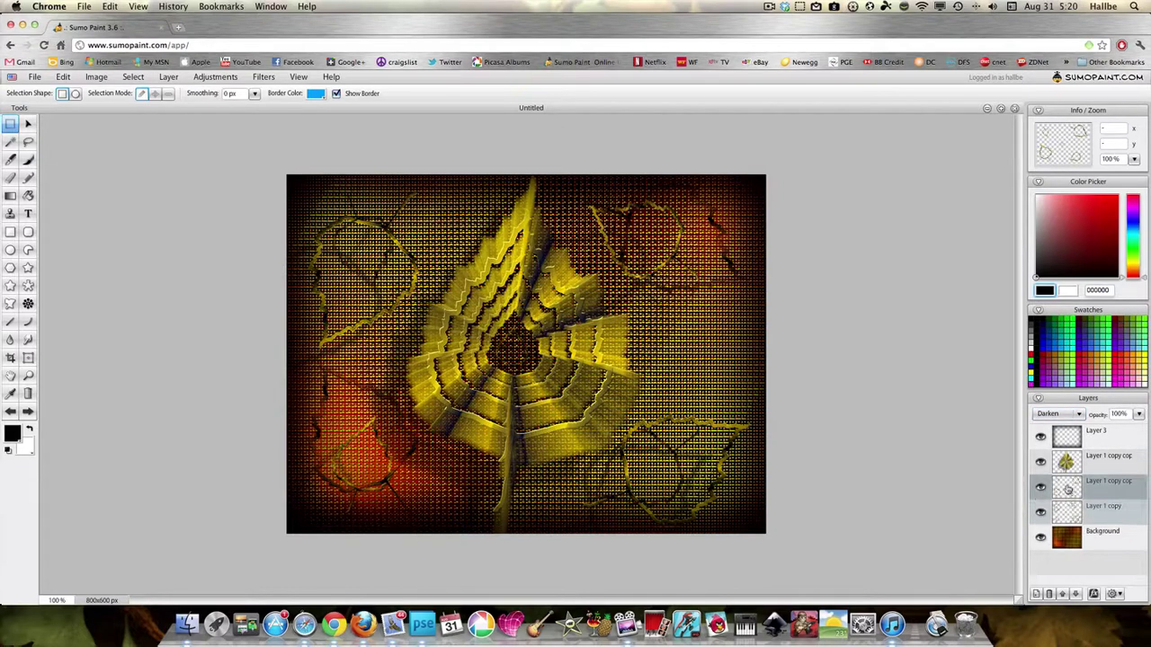
pyautogui.rightClick(1068, 488)
pyautogui.click(1048, 503)
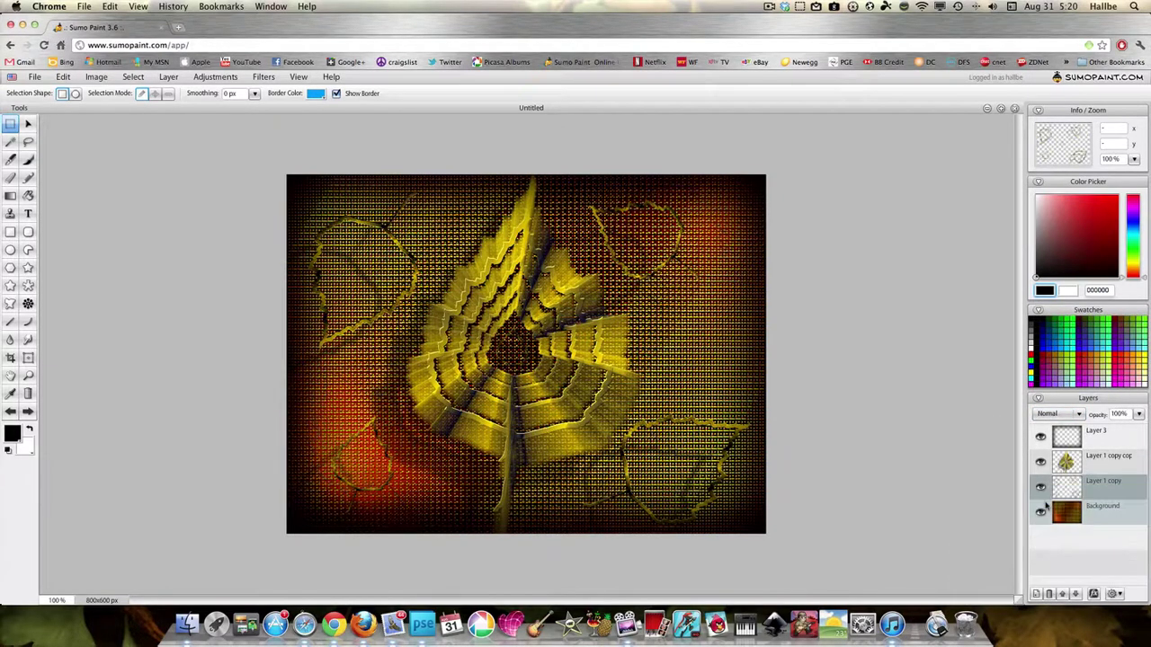